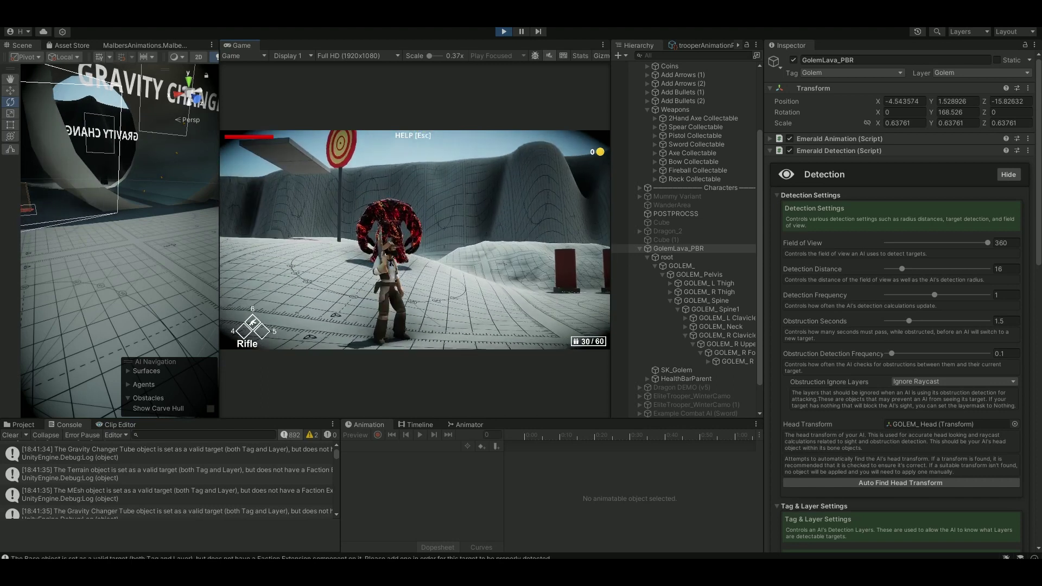
Stop the running game and review the Emerald Combat settings of GolemLava_PBR, including its Type 1 attacks.
{"action": "key", "text": "Escape"}
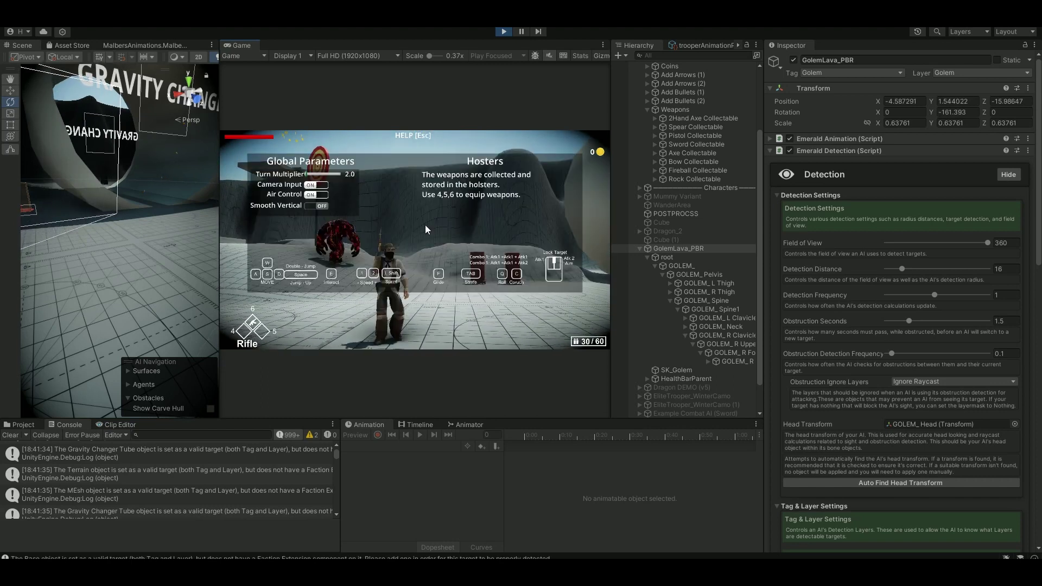
{"action": "left_click", "coordinate": [501, 31]}
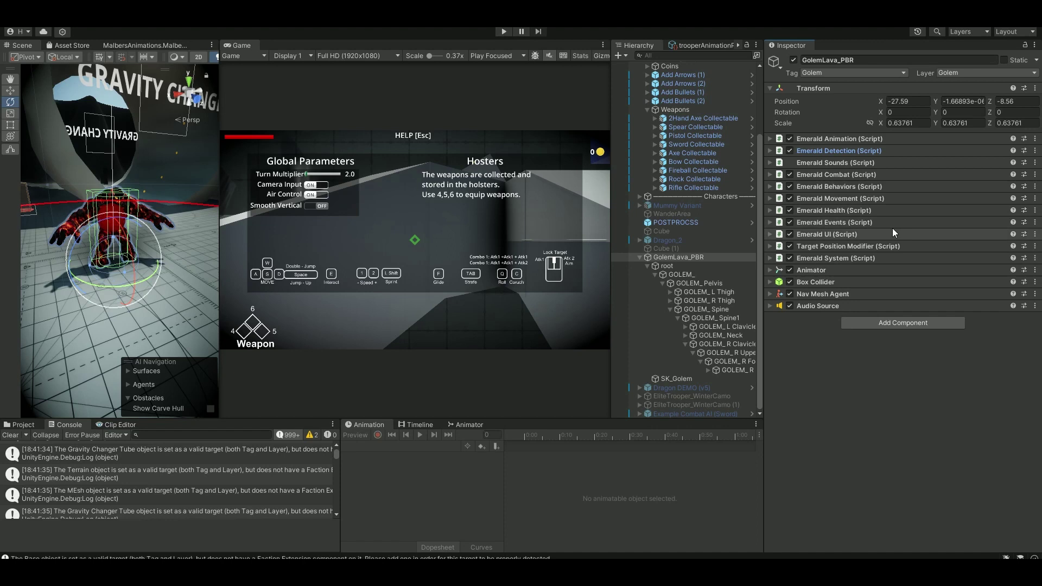
{"action": "left_click", "coordinate": [833, 175]}
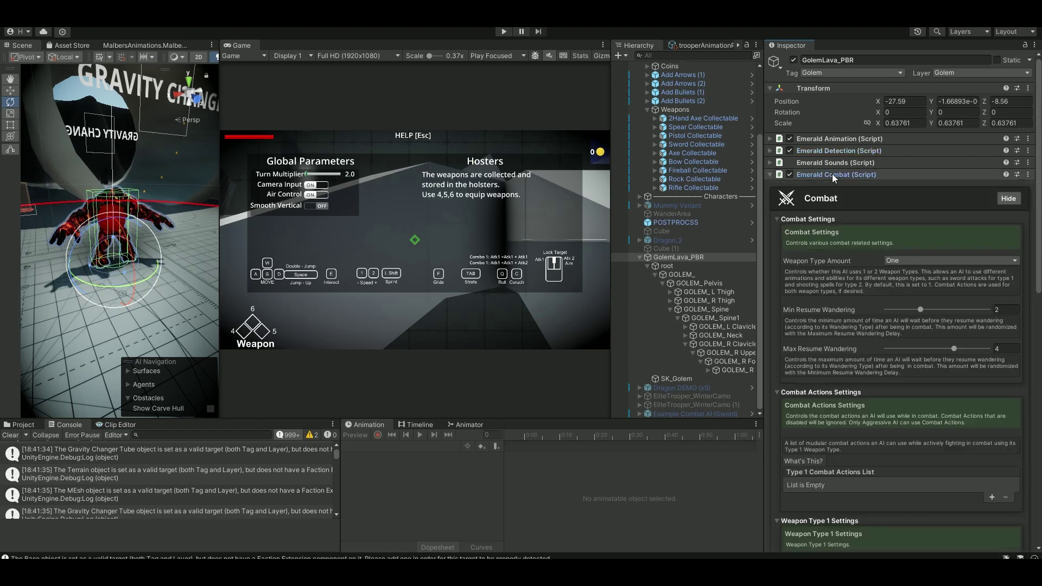
{"action": "scroll", "coordinate": [871, 327], "scroll_direction": "down", "scroll_amount": 15}
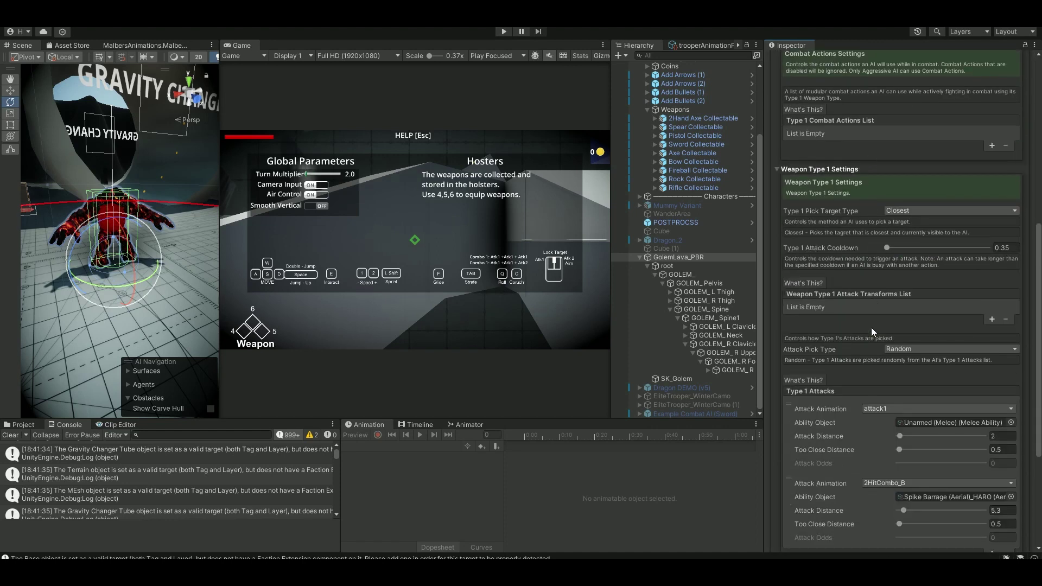
{"action": "scroll", "coordinate": [896, 330], "scroll_direction": "down", "scroll_amount": 1}
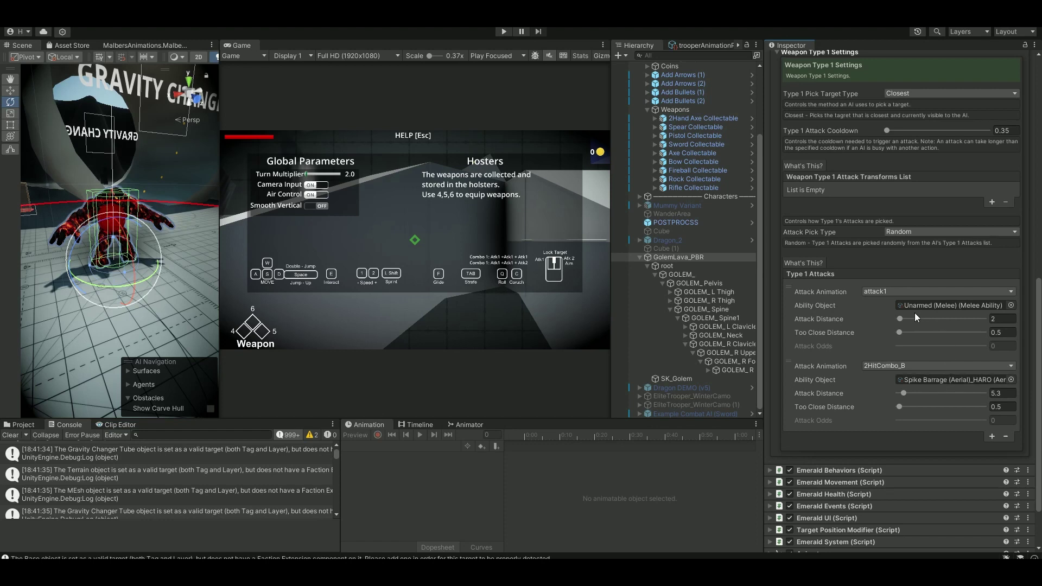
{"action": "scroll", "coordinate": [896, 261], "scroll_direction": "down", "scroll_amount": 3}
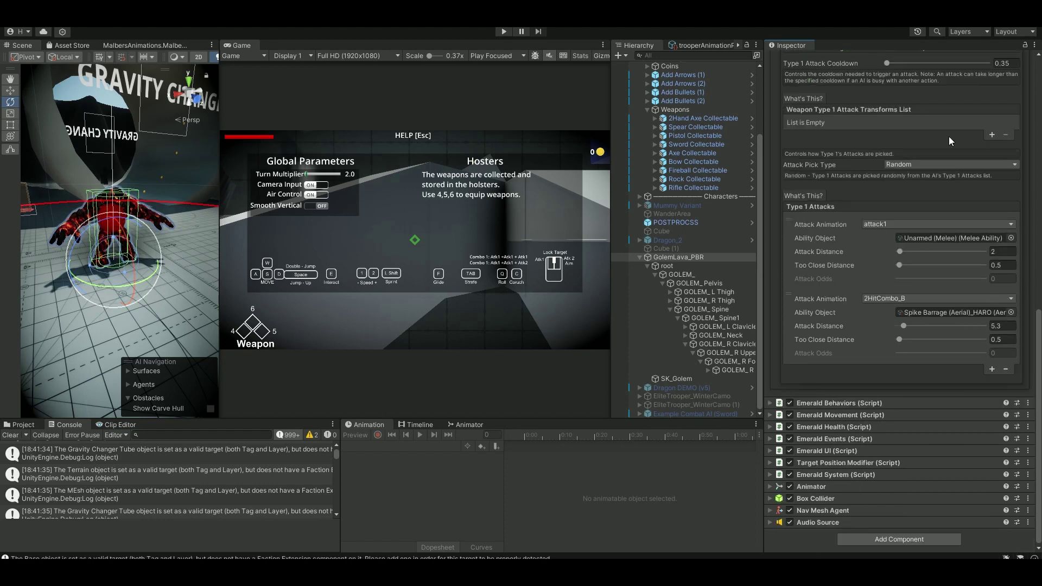
{"action": "scroll", "coordinate": [886, 219], "scroll_direction": "up", "scroll_amount": 10}
{"action": "left_click", "coordinate": [887, 237]}
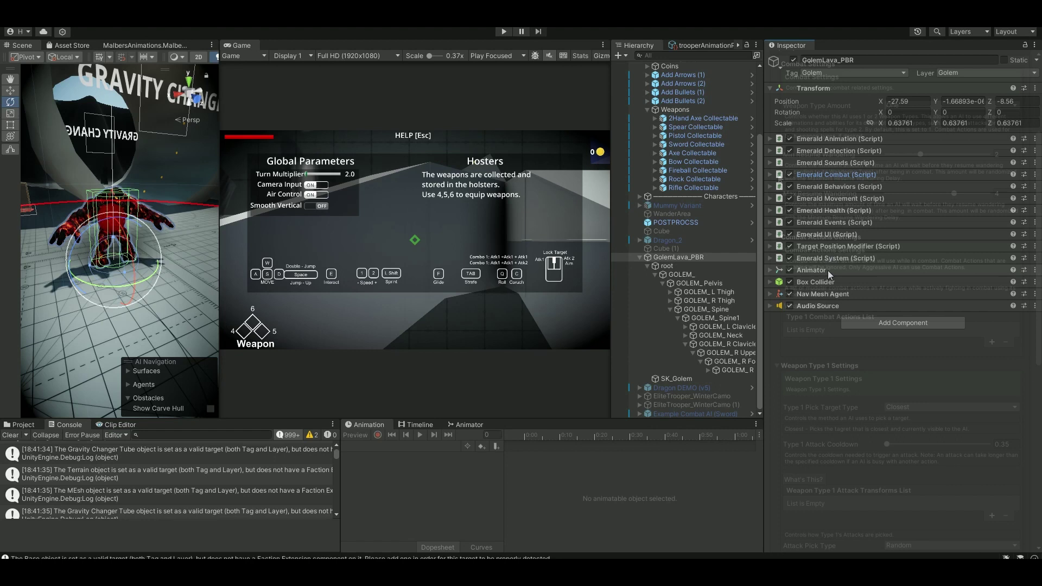
Add the Animal layer to the Detection Layers in GolemLava_PBR's Emerald Detection settings.
{"action": "left_click", "coordinate": [837, 151]}
{"action": "scroll", "coordinate": [866, 233], "scroll_direction": "down", "scroll_amount": 10}
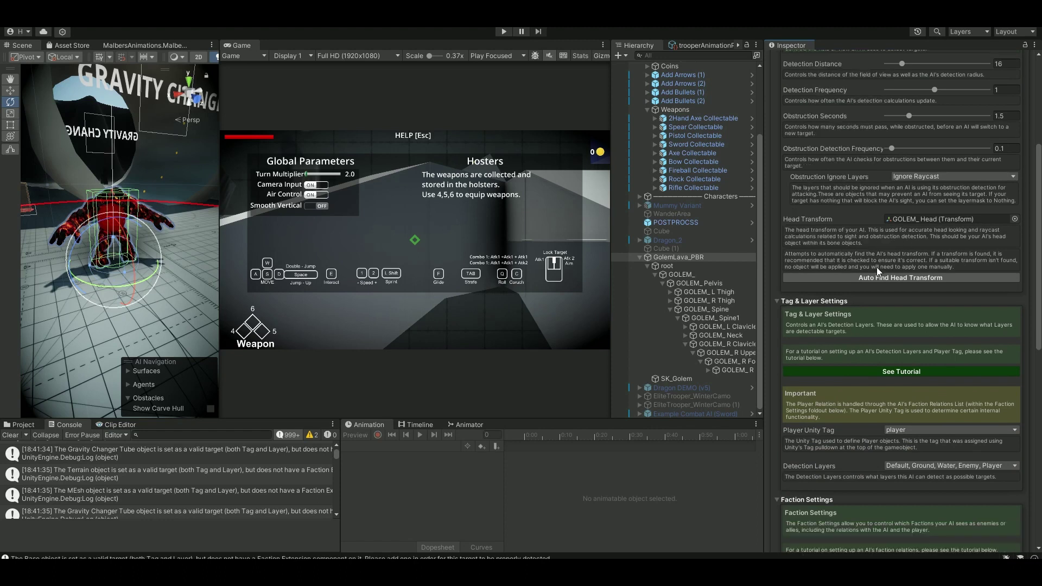
{"action": "scroll", "coordinate": [901, 304], "scroll_direction": "down", "scroll_amount": 2}
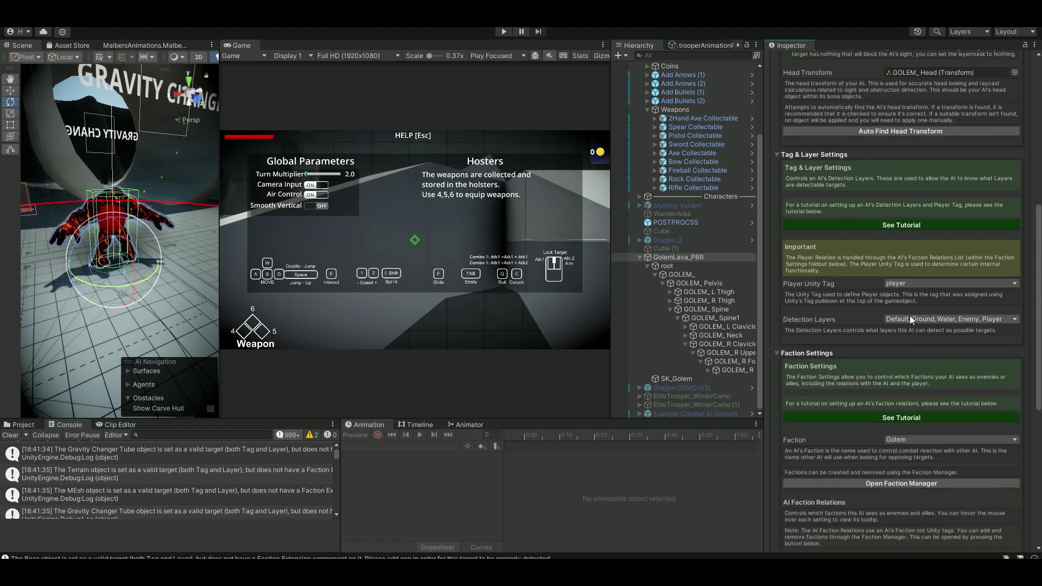
{"action": "left_click", "coordinate": [909, 318]}
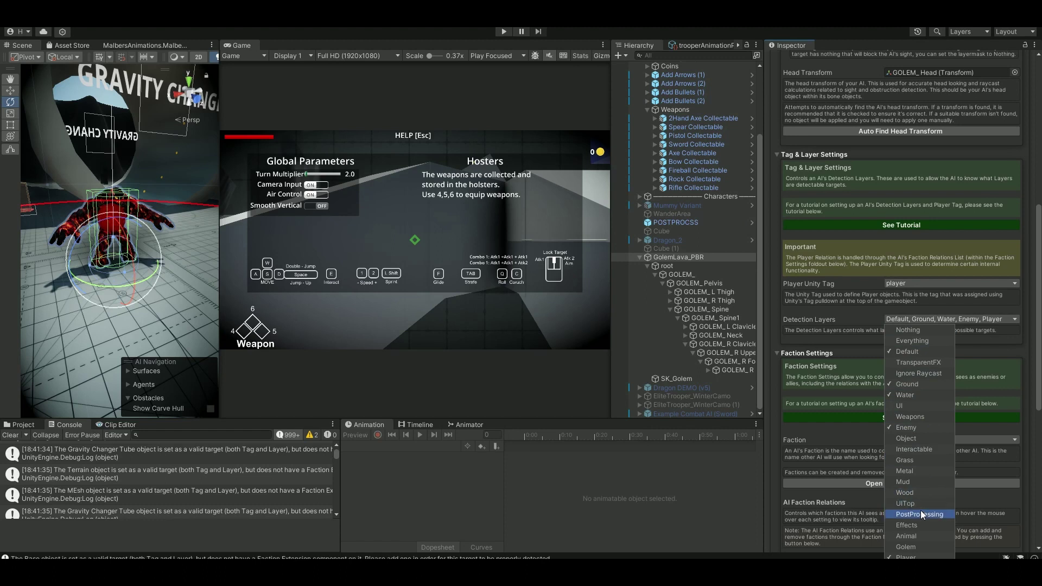
{"action": "left_click", "coordinate": [914, 535]}
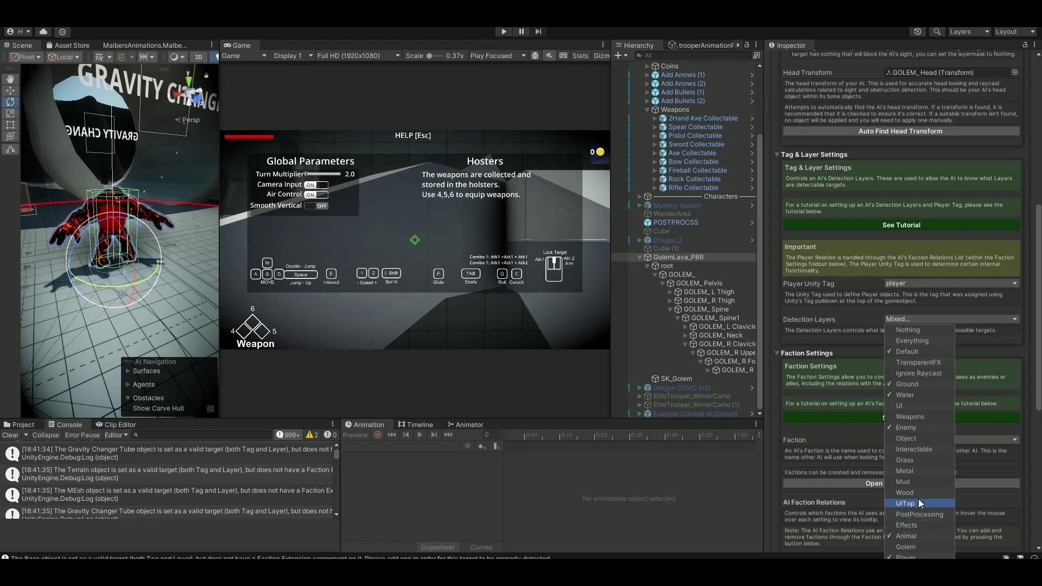
{"action": "left_click", "coordinate": [832, 312]}
{"action": "left_click", "coordinate": [900, 318]}
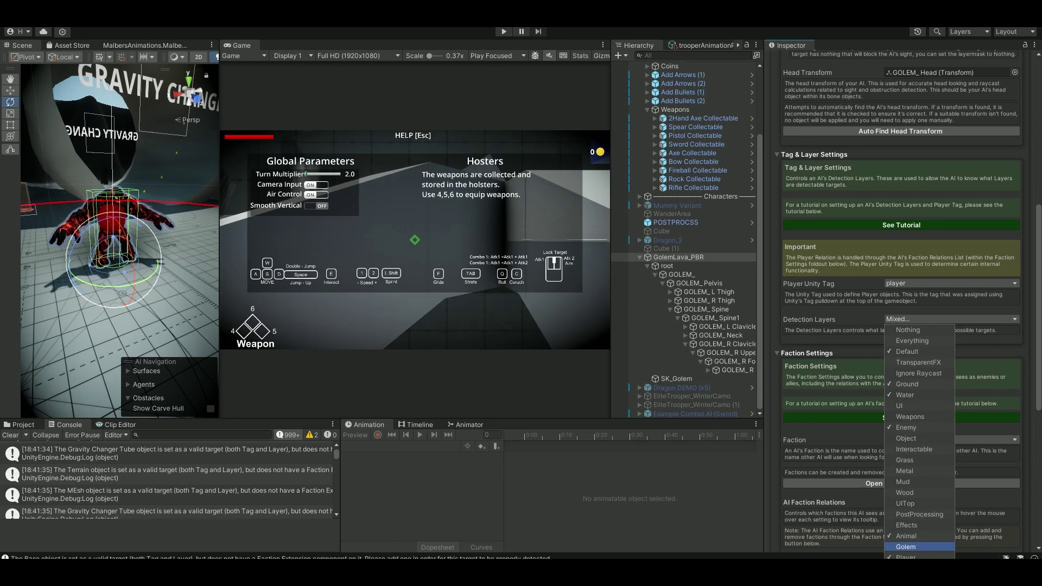
{"action": "left_click", "coordinate": [842, 324]}
Check the tag, layer and components of the Rider AC Combat object in the Characters group.
{"action": "scroll", "coordinate": [684, 318], "scroll_direction": "up", "scroll_amount": 5}
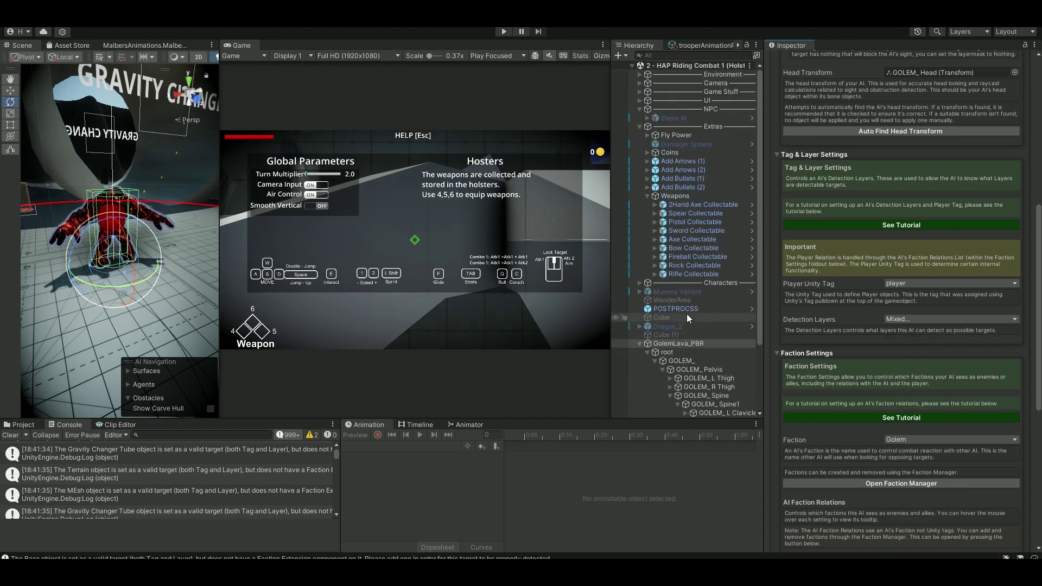
{"action": "left_click", "coordinate": [639, 283]}
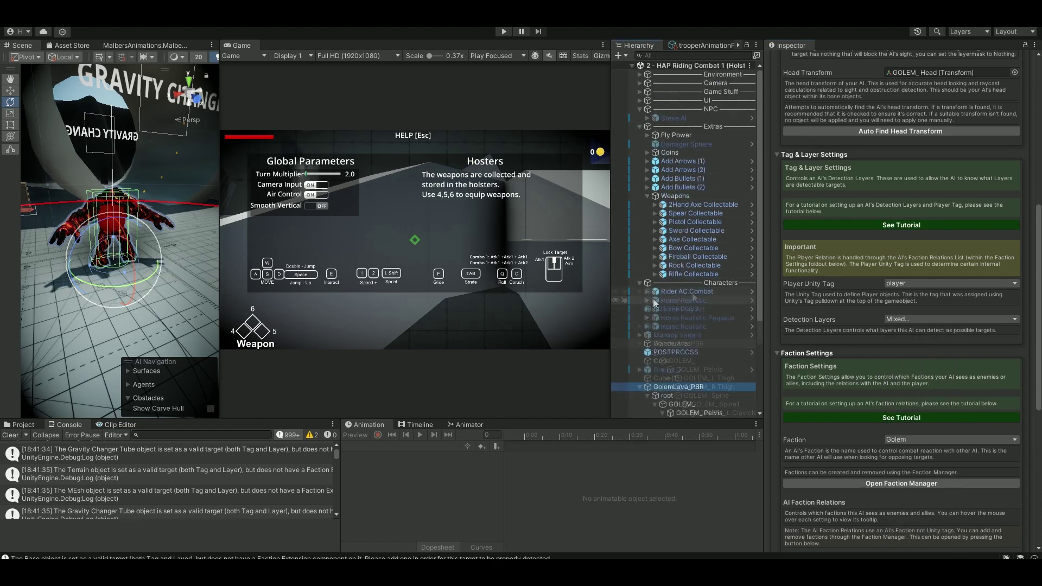
{"action": "left_click", "coordinate": [689, 291]}
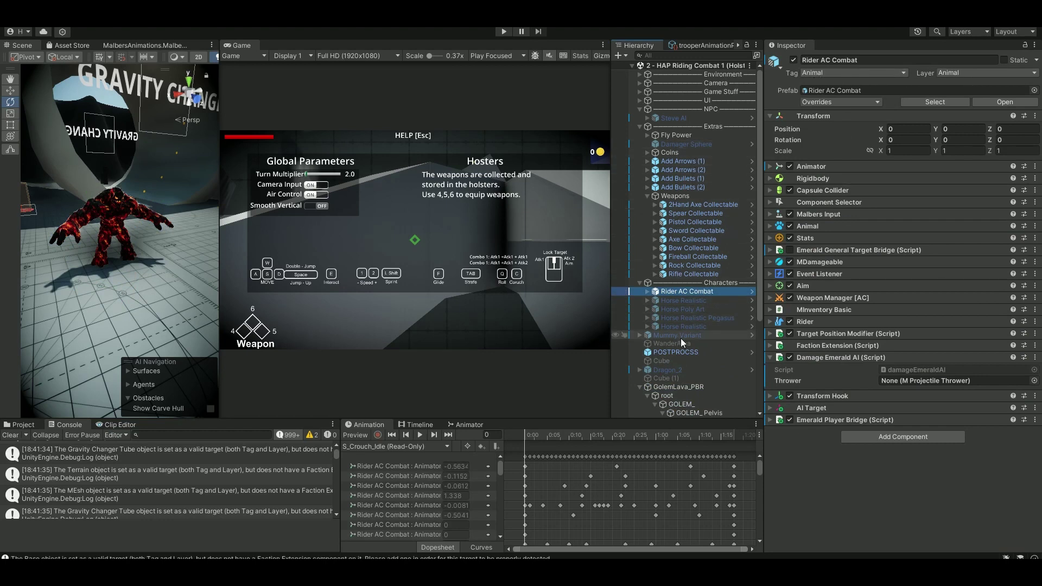
Add an AI faction relation to GolemLava_PBR's detection settings with faction Animal and relation type Enemy.
{"action": "scroll", "coordinate": [679, 382], "scroll_direction": "down", "scroll_amount": 5}
{"action": "left_click", "coordinate": [643, 256]}
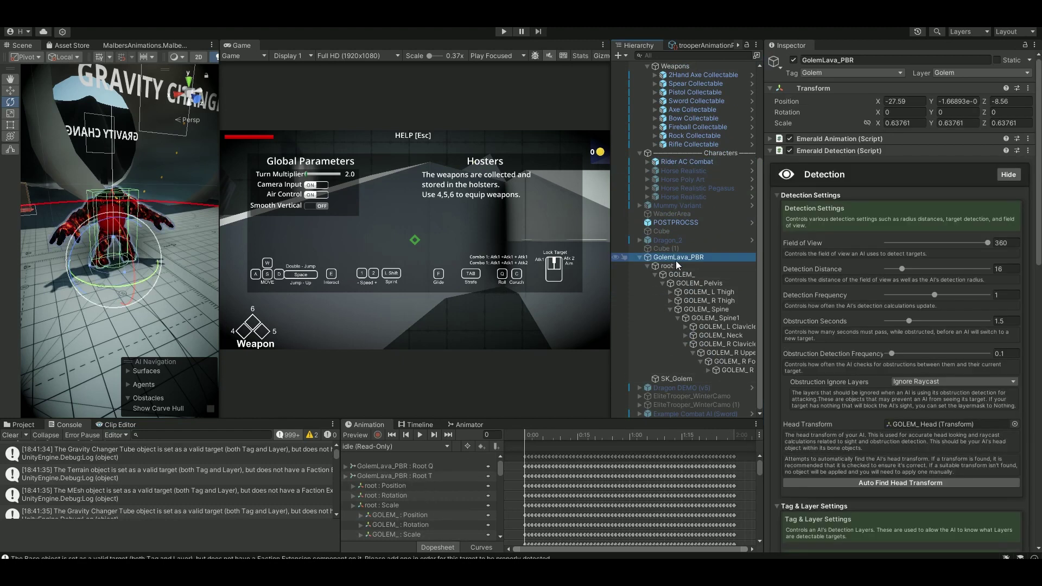
{"action": "scroll", "coordinate": [922, 272], "scroll_direction": "down", "scroll_amount": 5}
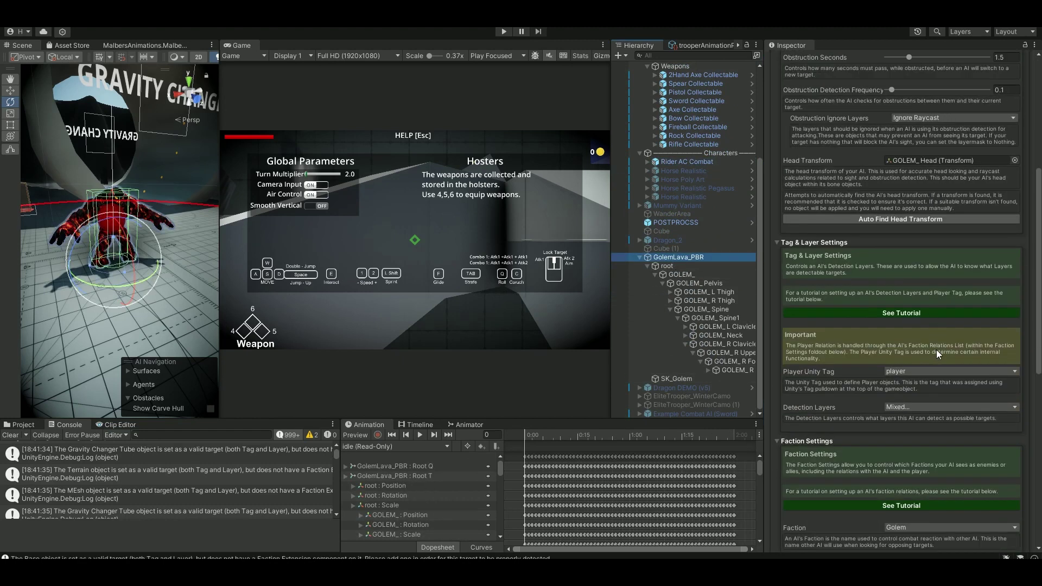
{"action": "scroll", "coordinate": [922, 358], "scroll_direction": "down", "scroll_amount": 3}
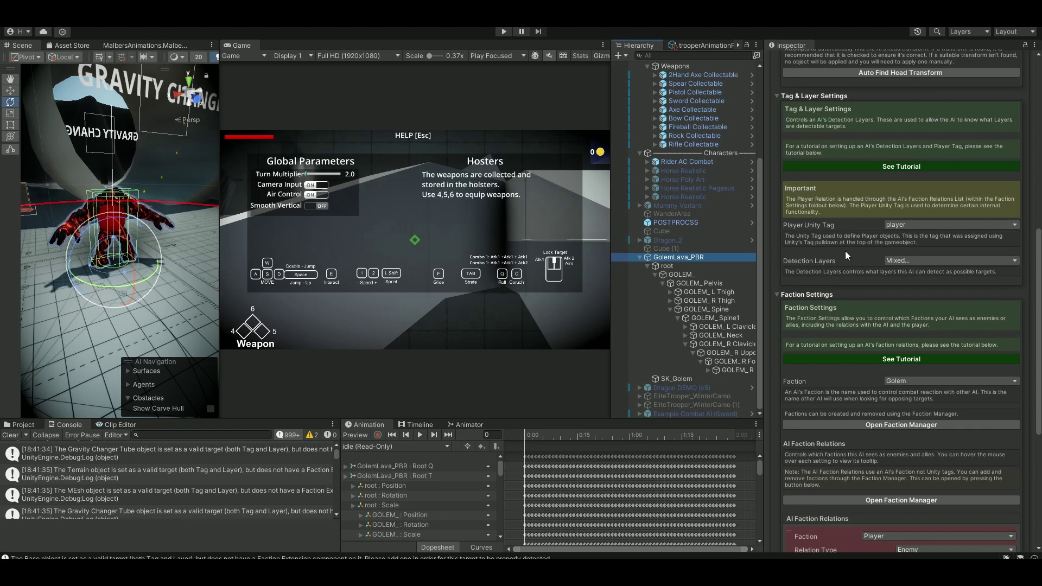
{"action": "scroll", "coordinate": [845, 254], "scroll_direction": "down", "scroll_amount": 2}
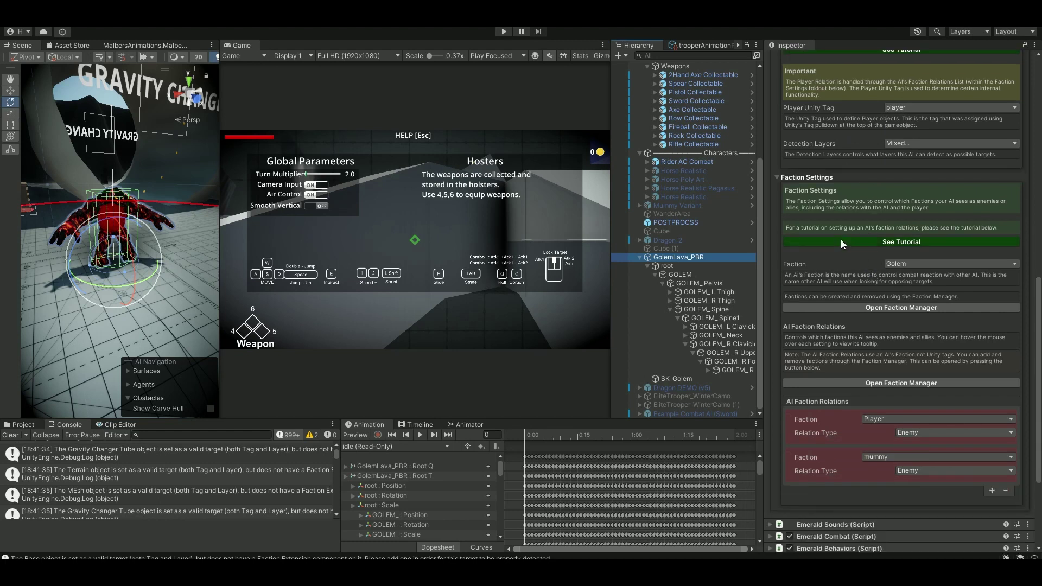
{"action": "left_click", "coordinate": [922, 264]}
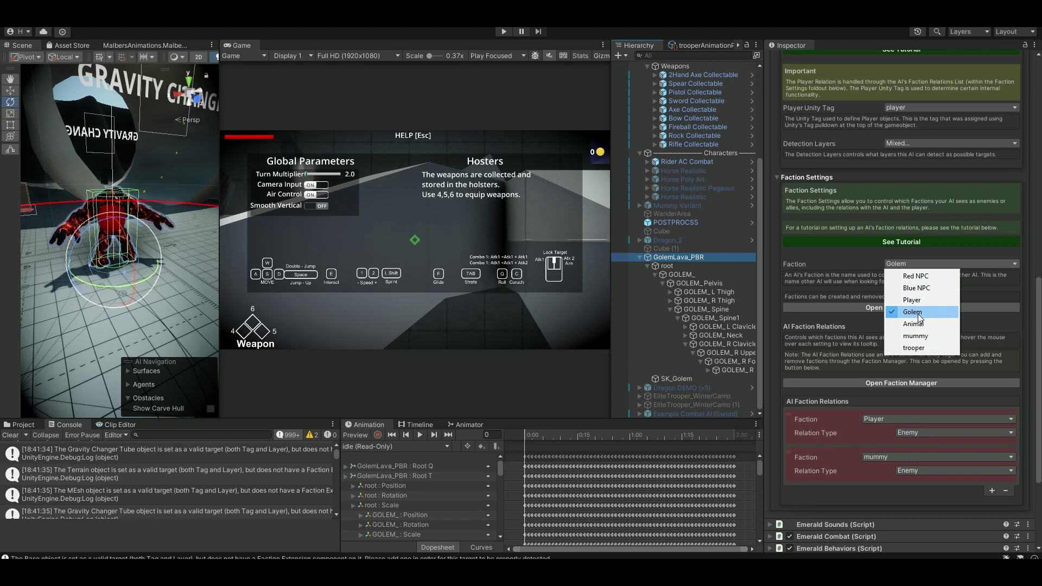
{"action": "left_click", "coordinate": [805, 250]}
{"action": "scroll", "coordinate": [894, 361], "scroll_direction": "down", "scroll_amount": 2}
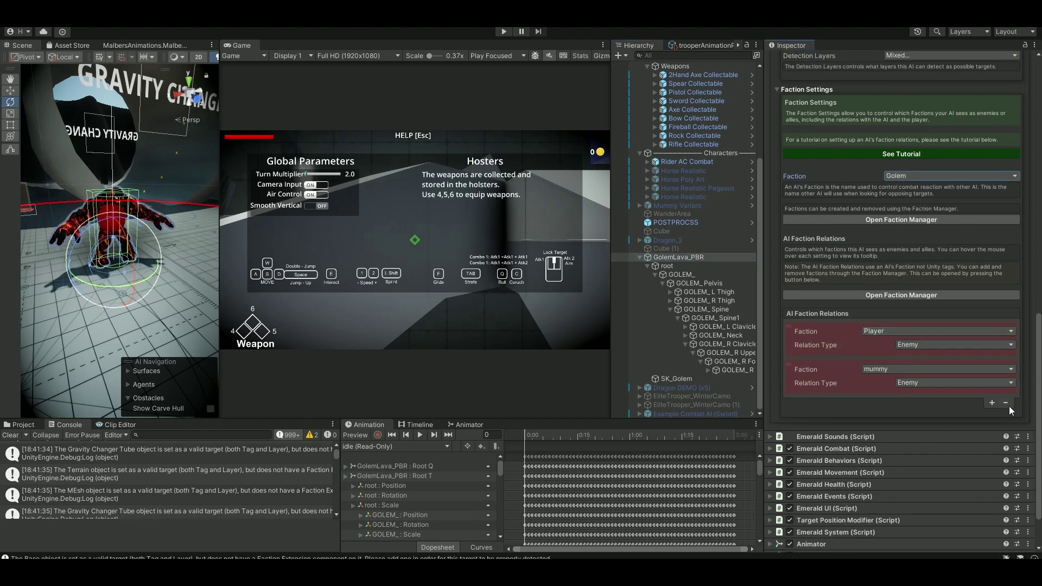
{"action": "left_click", "coordinate": [994, 402]}
{"action": "left_click", "coordinate": [936, 405]}
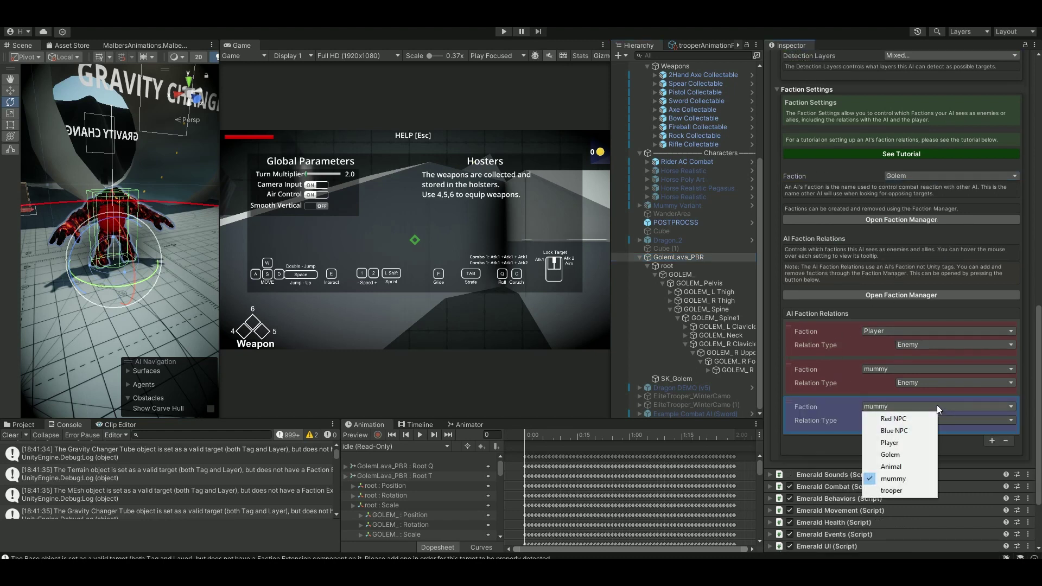
{"action": "left_click", "coordinate": [895, 466]}
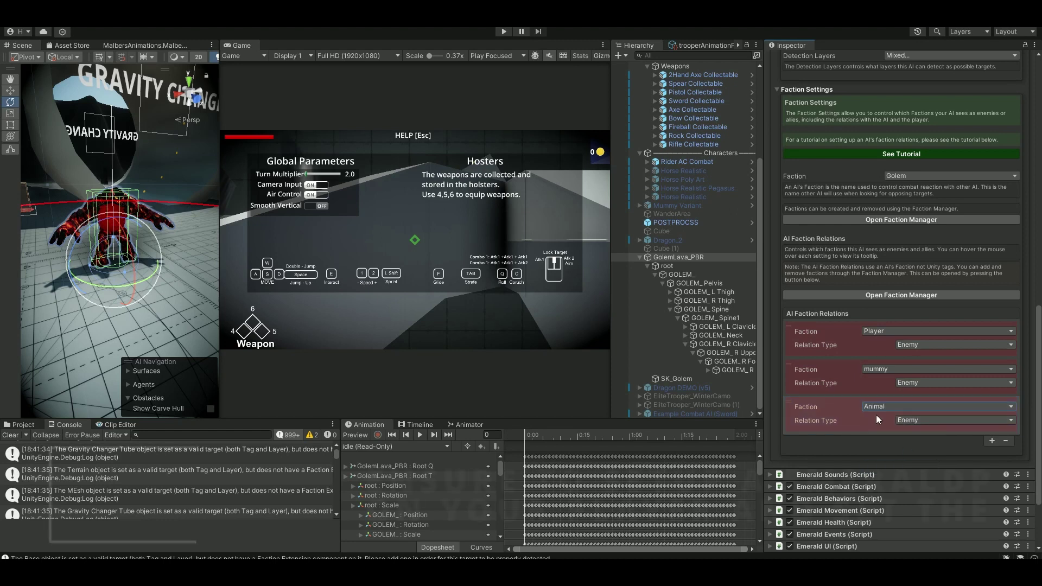
Run the game to test how the golem reacts to the player, and end the test run.
{"action": "scroll", "coordinate": [866, 291], "scroll_direction": "up", "scroll_amount": 5}
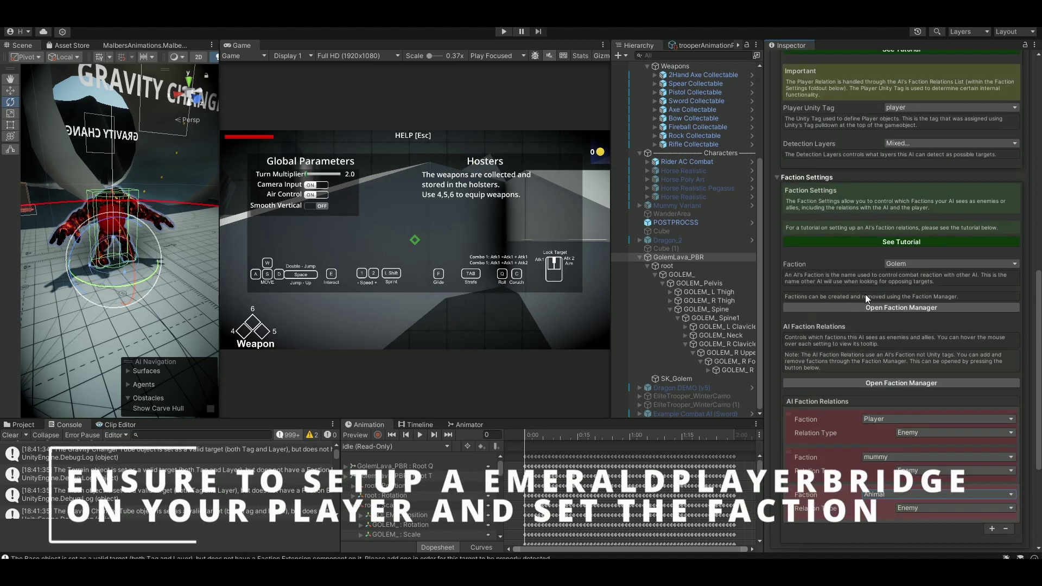
{"action": "left_click", "coordinate": [504, 32]}
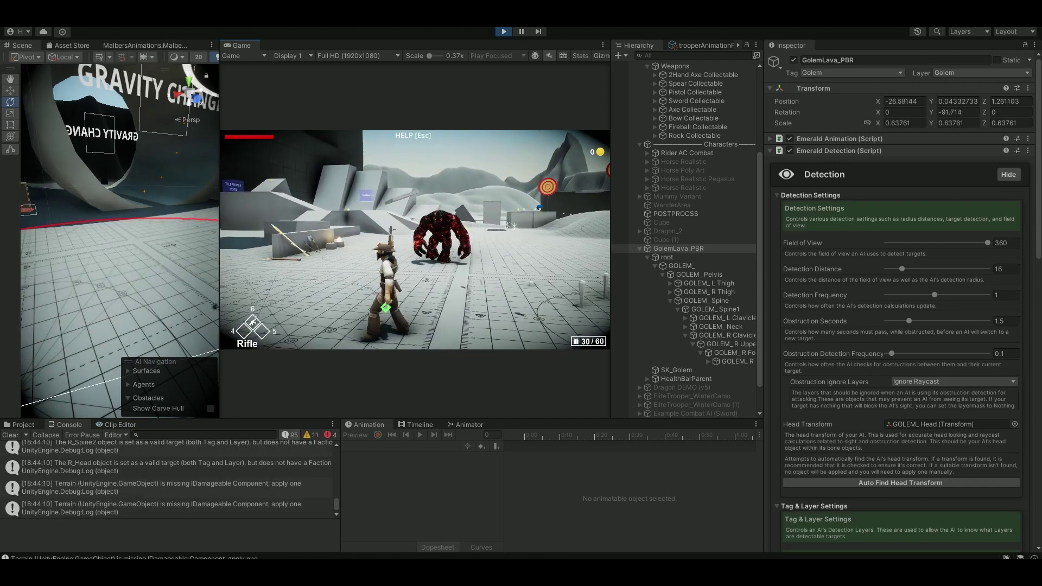
{"action": "key", "text": "Escape"}
{"action": "left_click", "coordinate": [504, 31]}
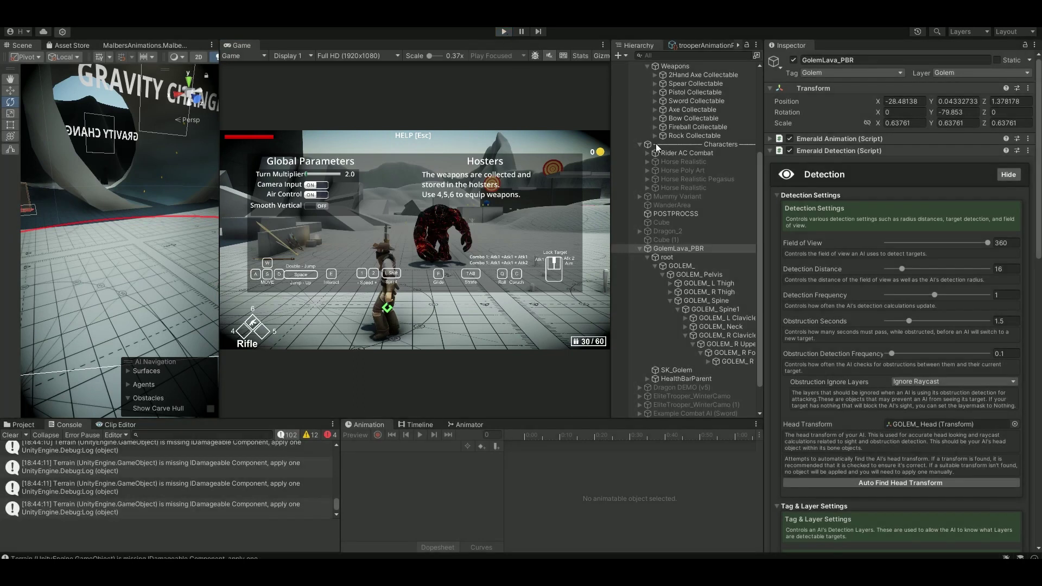
Add an Attack Trigger component to the golem's GOLEM_ R Hand bone.
{"action": "left_click", "coordinate": [600, 300]}
{"action": "left_click", "coordinate": [650, 369]}
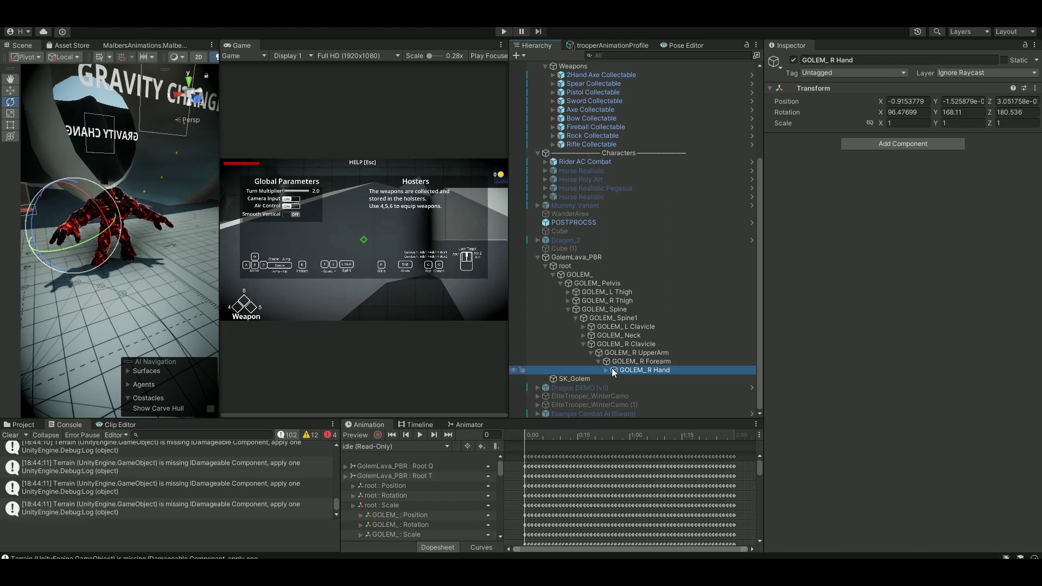
{"action": "left_click", "coordinate": [878, 146]}
{"action": "type", "text": "attack"}
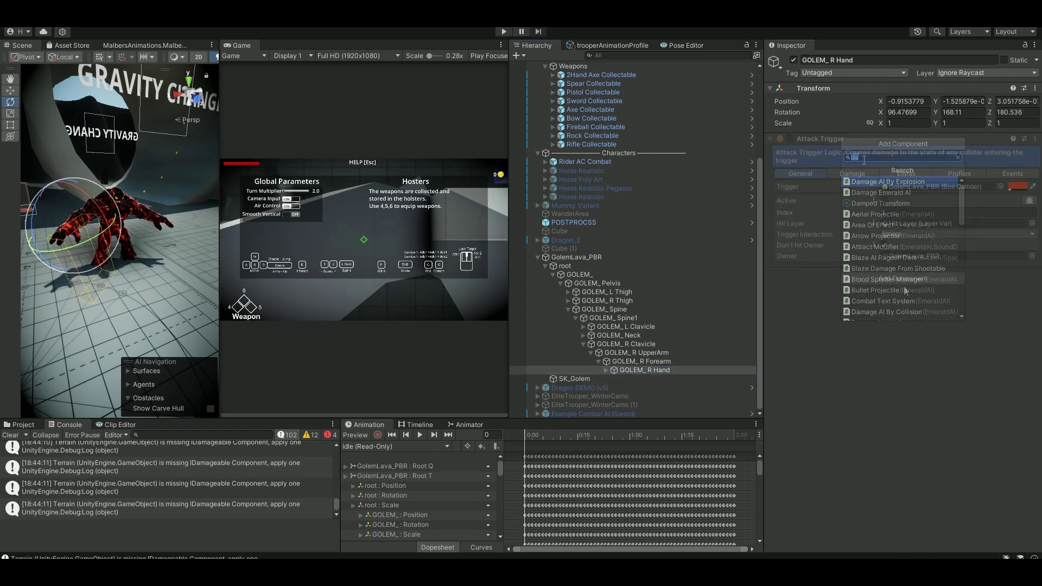
{"action": "key", "text": "Return"}
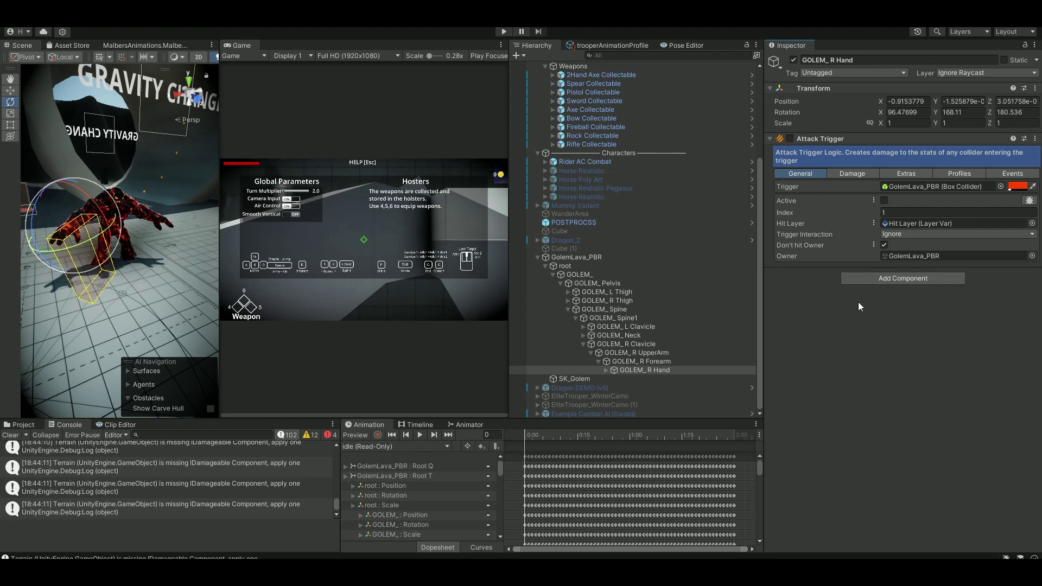
Add a Box Collider to GOLEM_ R Hand and assign it as the Attack Trigger's trigger.
{"action": "left_click", "coordinate": [875, 281]}
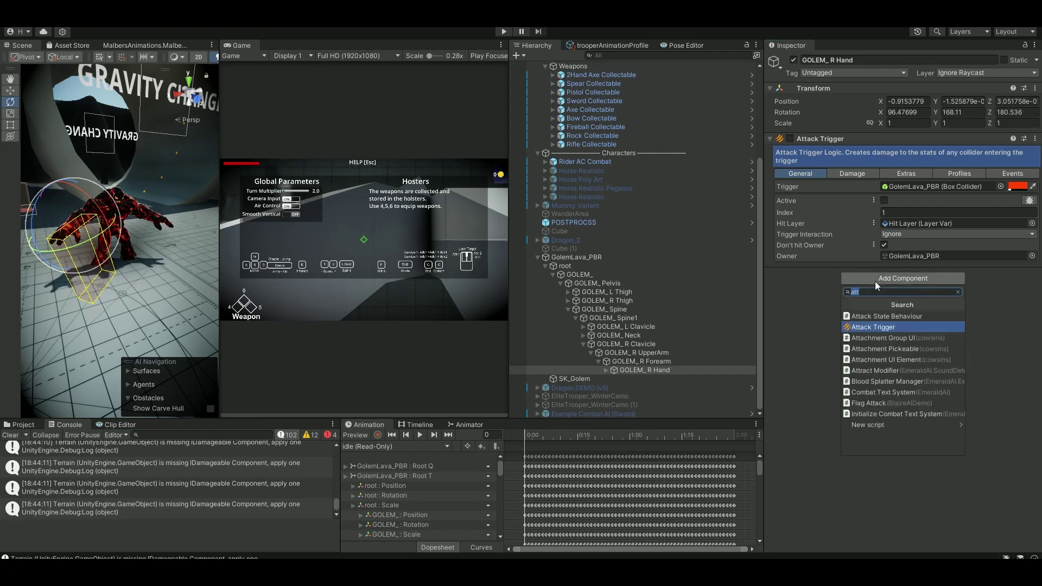
{"action": "type", "text": "box"}
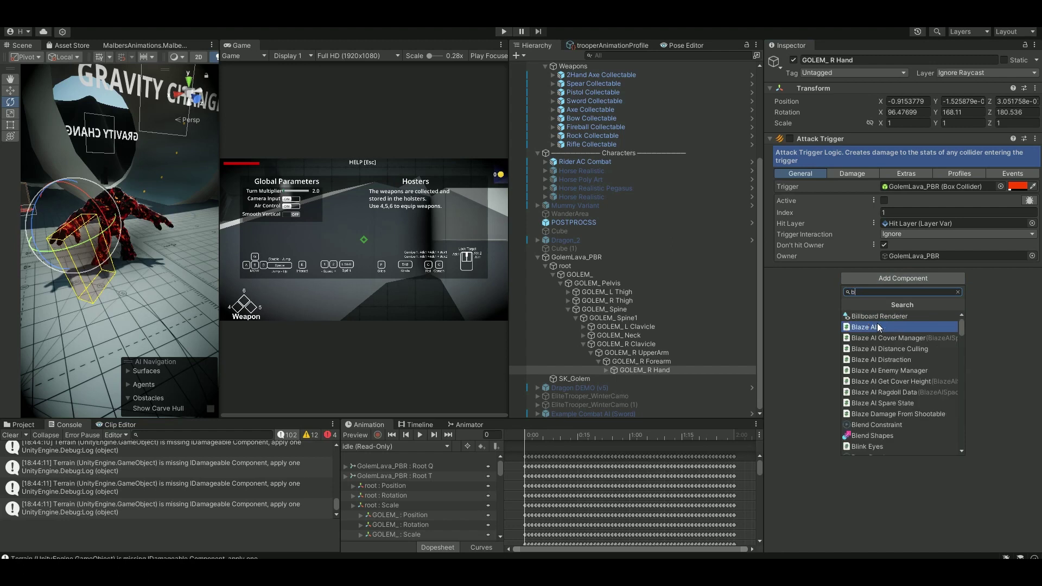
{"action": "left_click", "coordinate": [868, 316]}
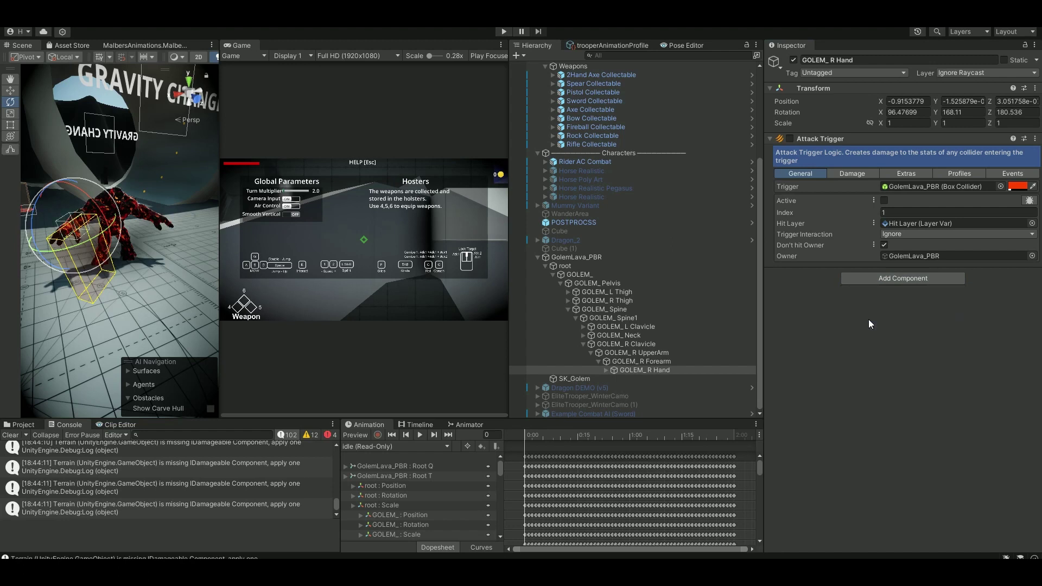
{"action": "left_click_drag", "start_coordinate": [828, 274], "coordinate": [916, 188]}
Reshape the hand's Box Collider around the golem's right hand to a size of about 1.75 × 1 × 1.22.
{"action": "left_click", "coordinate": [768, 274]}
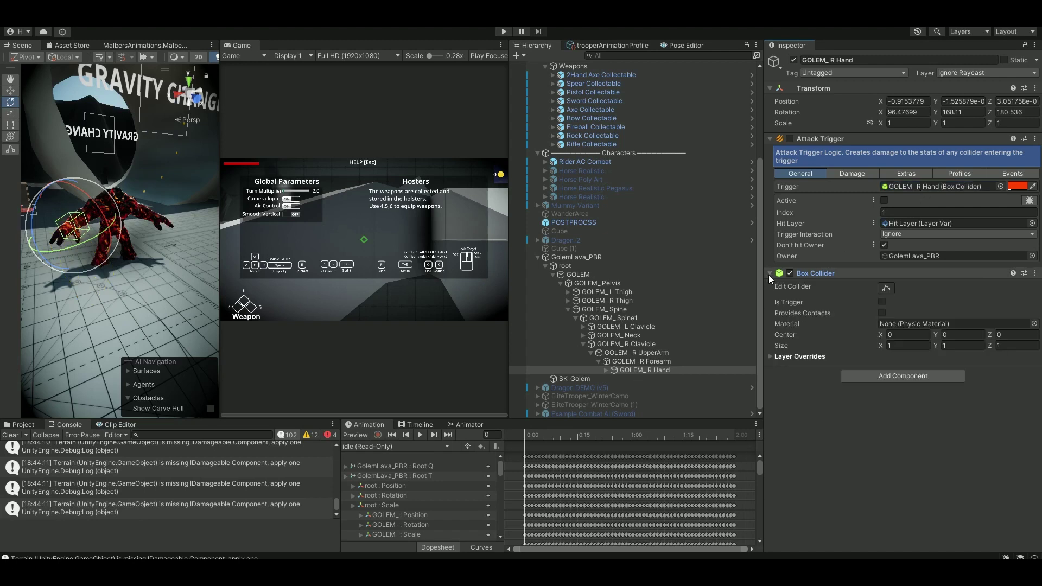
{"action": "left_click", "coordinate": [887, 288]}
{"action": "left_click_drag", "start_coordinate": [96, 201], "coordinate": [135, 224], "text": "alt"}
{"action": "left_click", "coordinate": [190, 82]}
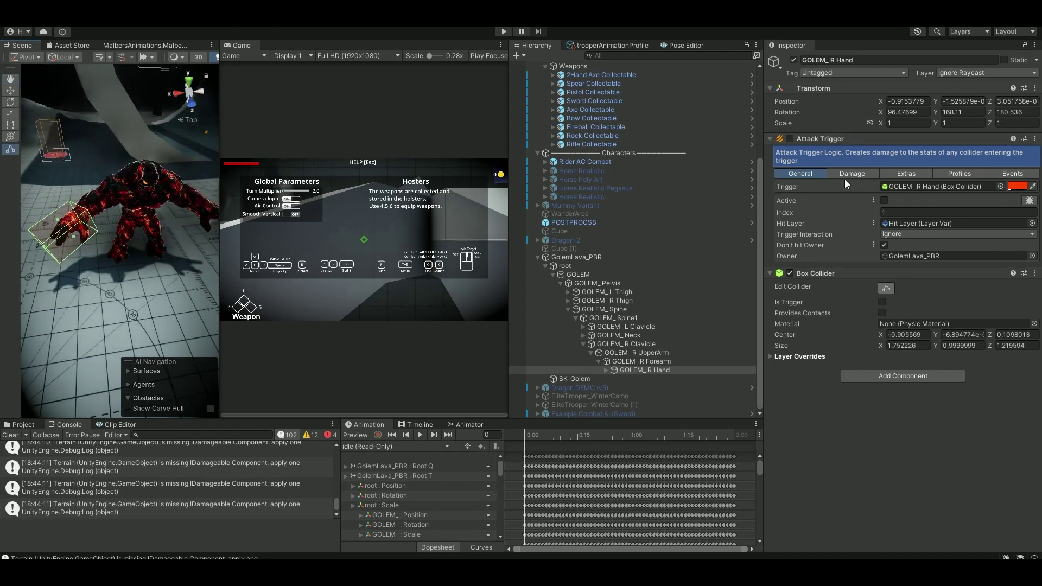
Enable the Attack Trigger component on GOLEM_ R Hand and turn on its Active option.
{"action": "left_click", "coordinate": [790, 137]}
{"action": "left_click", "coordinate": [882, 201]}
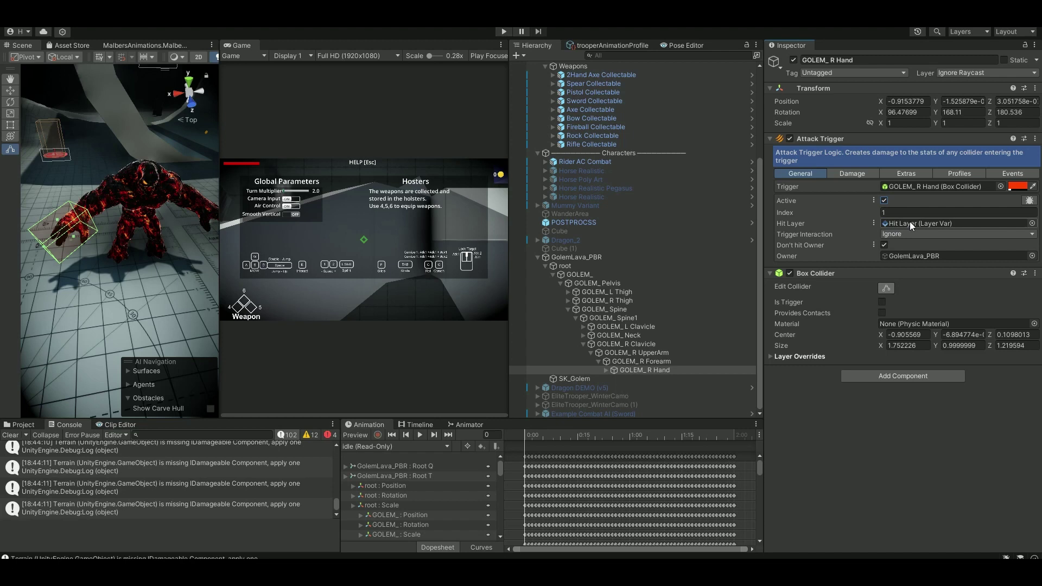
Assign the Hit Layer_Hit_PLAYER asset as the Hit Layer of the Attack Trigger on GOLEM_ R Hand.
{"action": "left_click", "coordinate": [31, 424]}
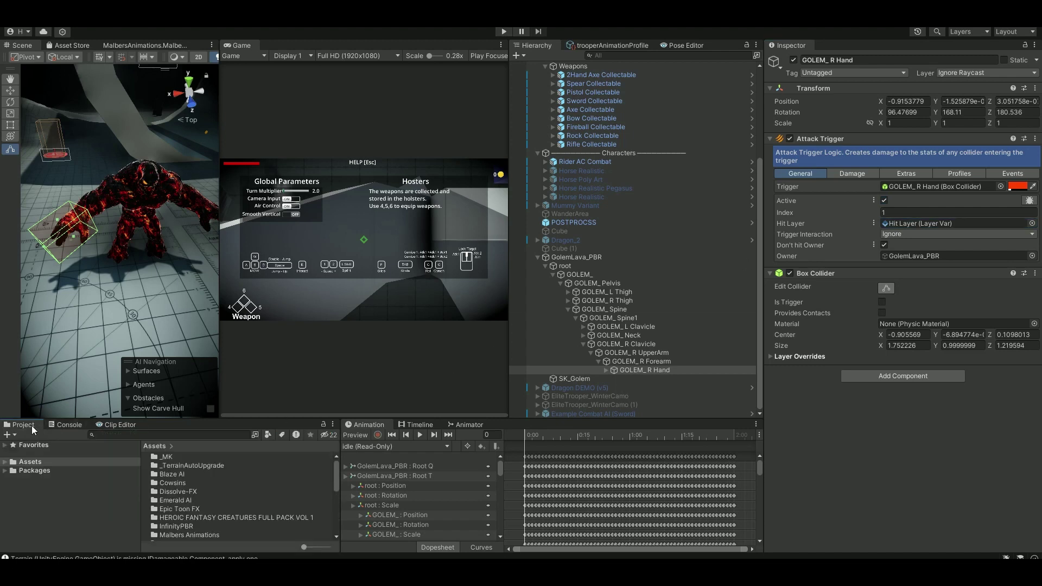
{"action": "left_click", "coordinate": [917, 223]}
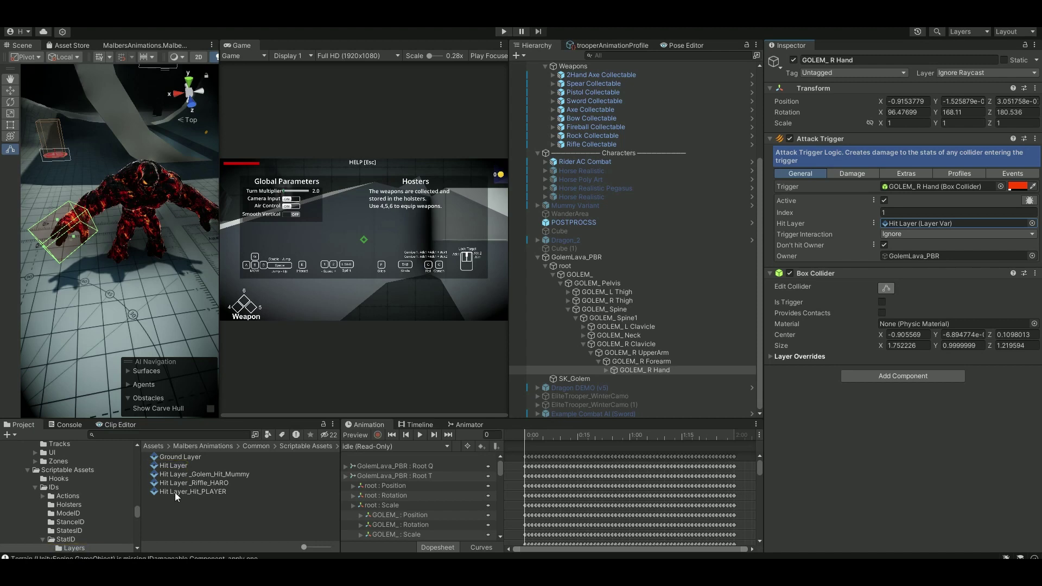
{"action": "left_click_drag", "start_coordinate": [175, 493], "coordinate": [903, 223]}
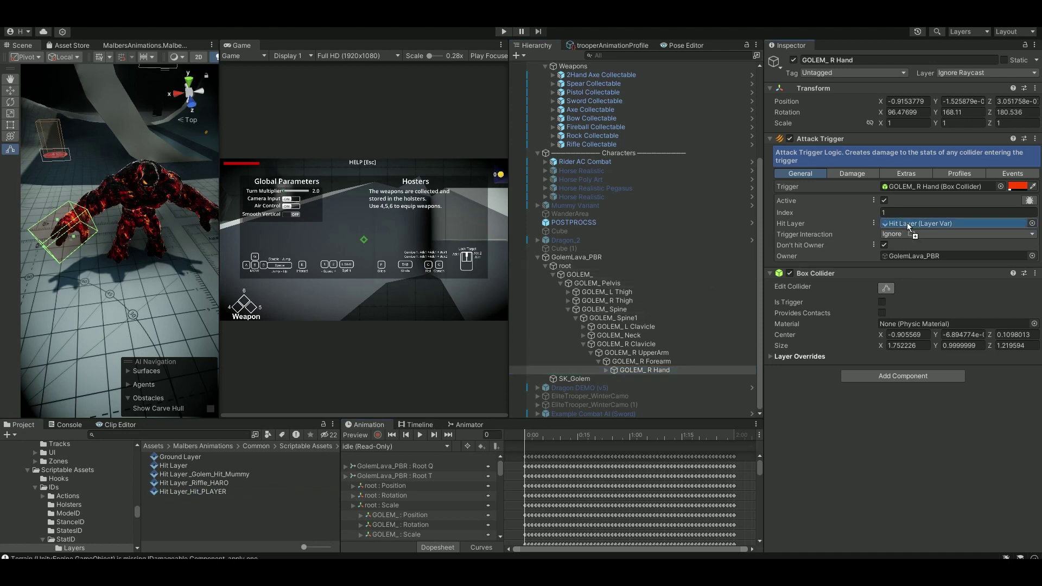
Exclude the Golem layer from the layer mask value of the Hit Layer_Hit_PLAYER asset.
{"action": "left_click", "coordinate": [200, 491]}
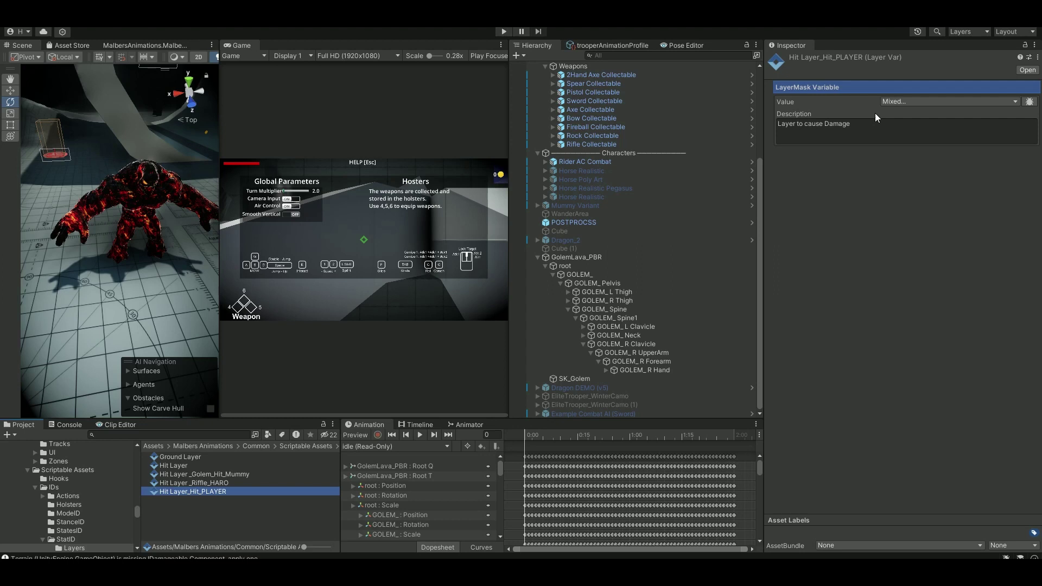
{"action": "left_click", "coordinate": [911, 102]}
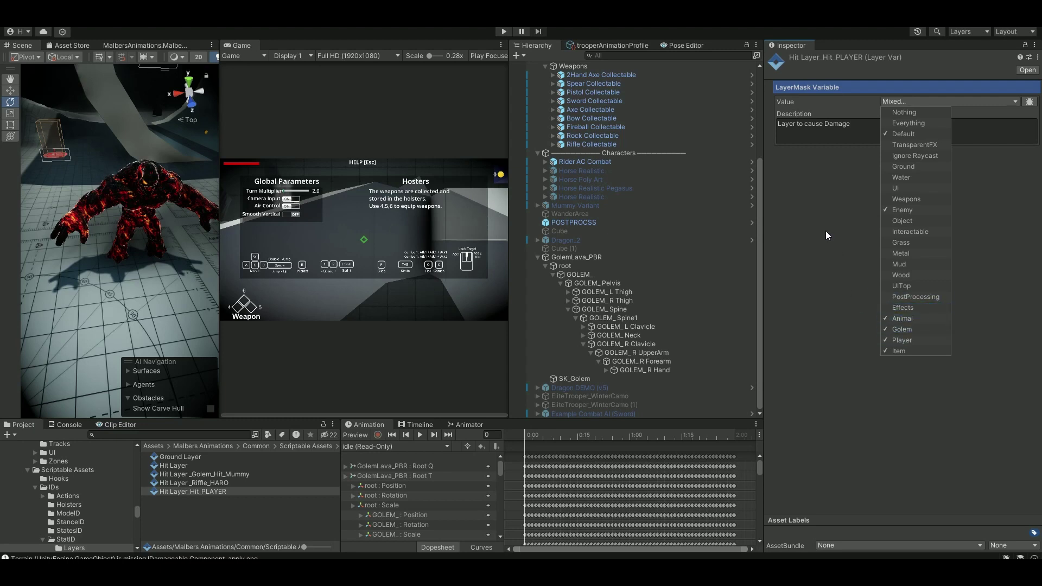
{"action": "left_click", "coordinate": [902, 329]}
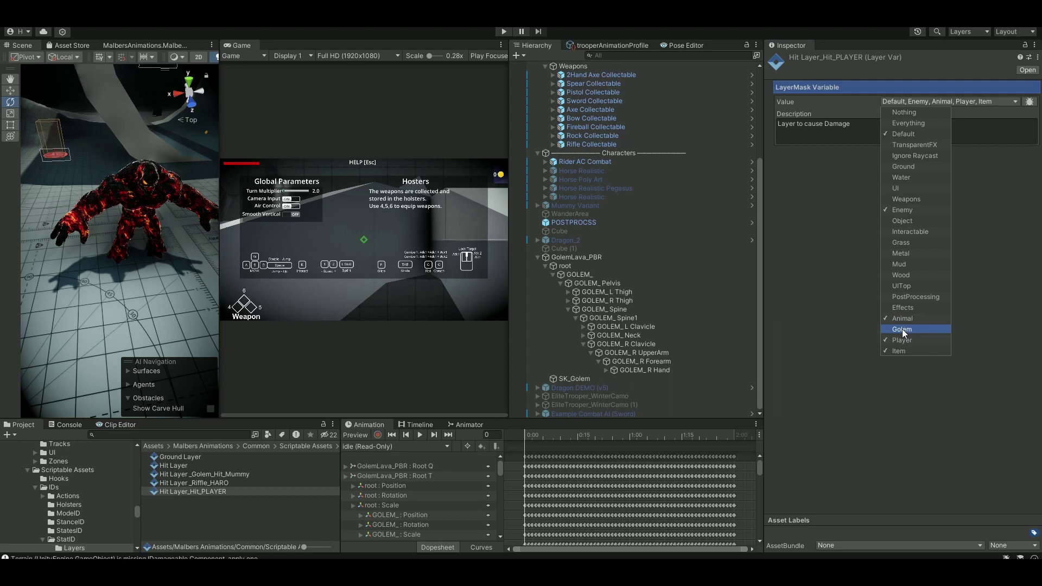
{"action": "left_click", "coordinate": [850, 217]}
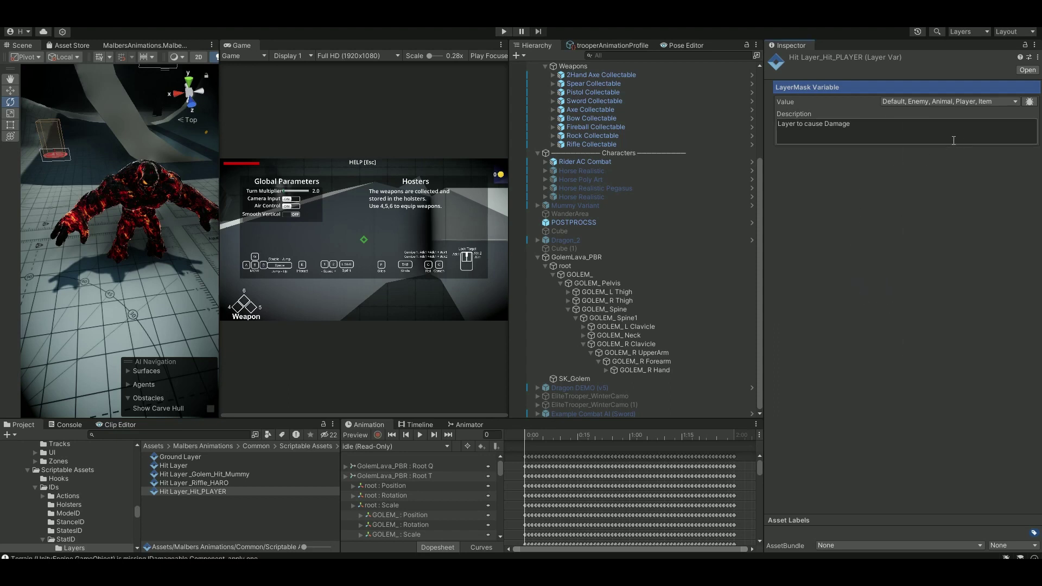
Set the minimum and maximum Health damage of GOLEM_ R Hand's Attack Trigger to 50.
{"action": "left_click", "coordinate": [667, 371]}
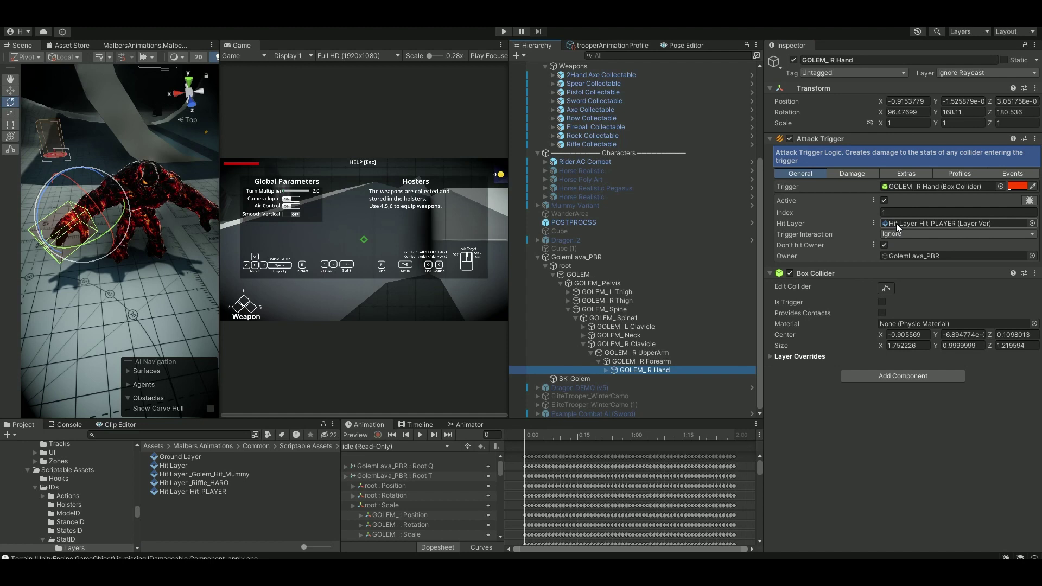
{"action": "left_click", "coordinate": [844, 174]}
{"action": "left_click", "coordinate": [820, 209]}
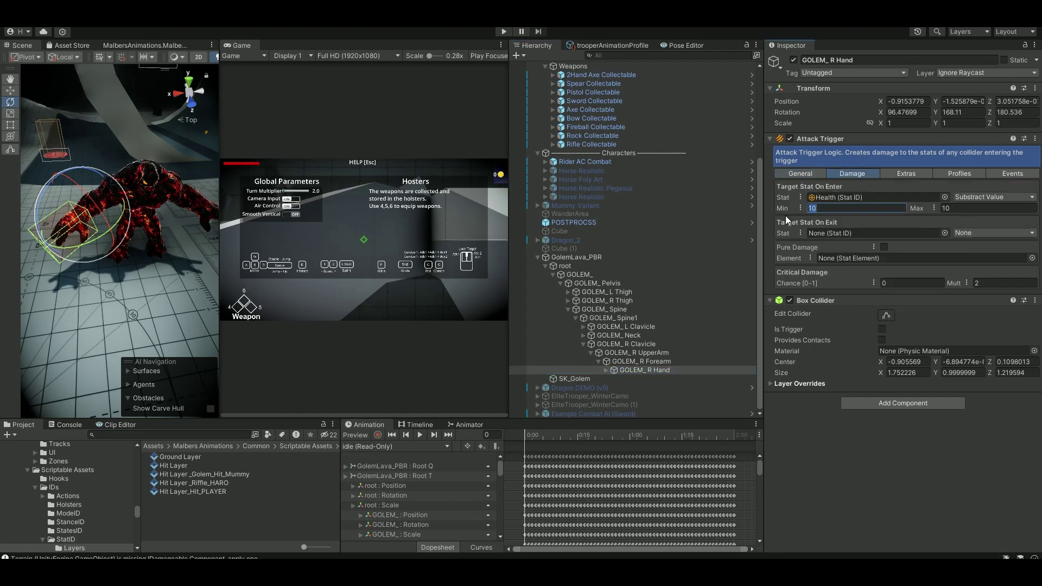
{"action": "type", "text": "50"}
{"action": "left_click", "coordinate": [966, 208]}
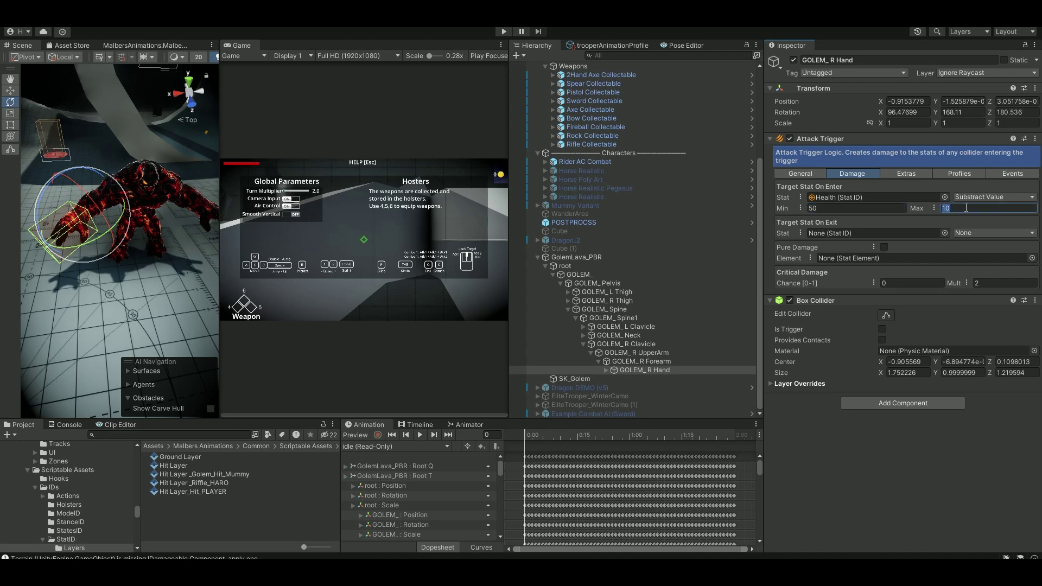
{"action": "type", "text": "50"}
Set both the Min Force and Max Force of the hand's Attack Trigger to 1, and look through its remaining settings.
{"action": "left_click", "coordinate": [904, 174]}
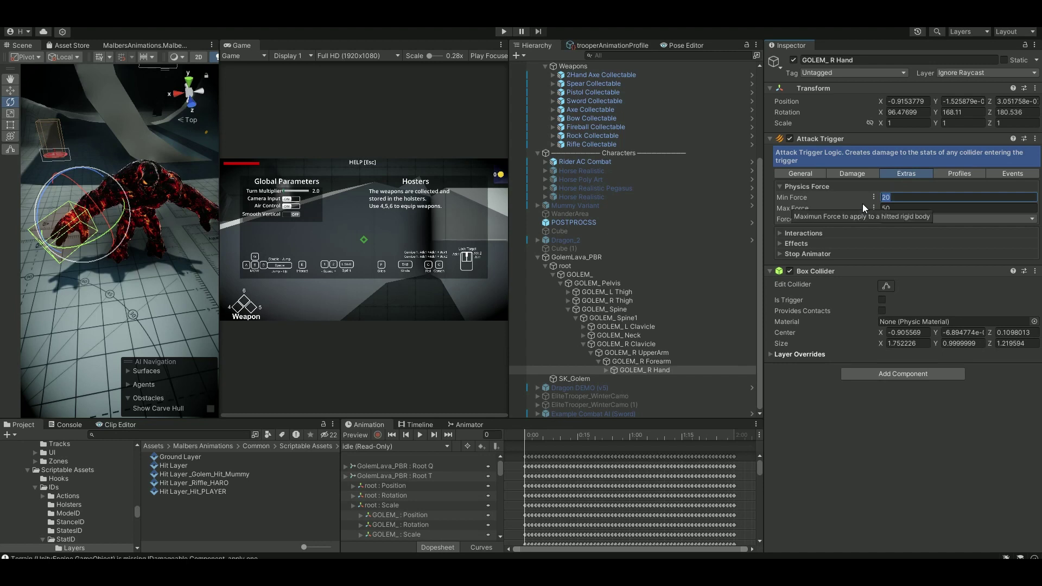
{"action": "type", "text": "1"}
{"action": "key", "text": "Tab"}
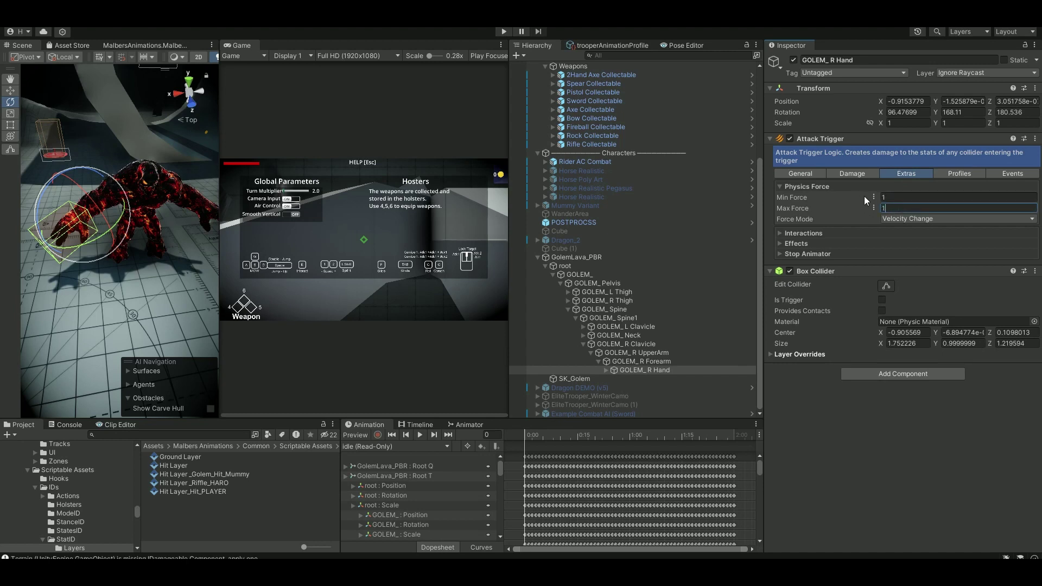
{"action": "left_click", "coordinate": [958, 174]}
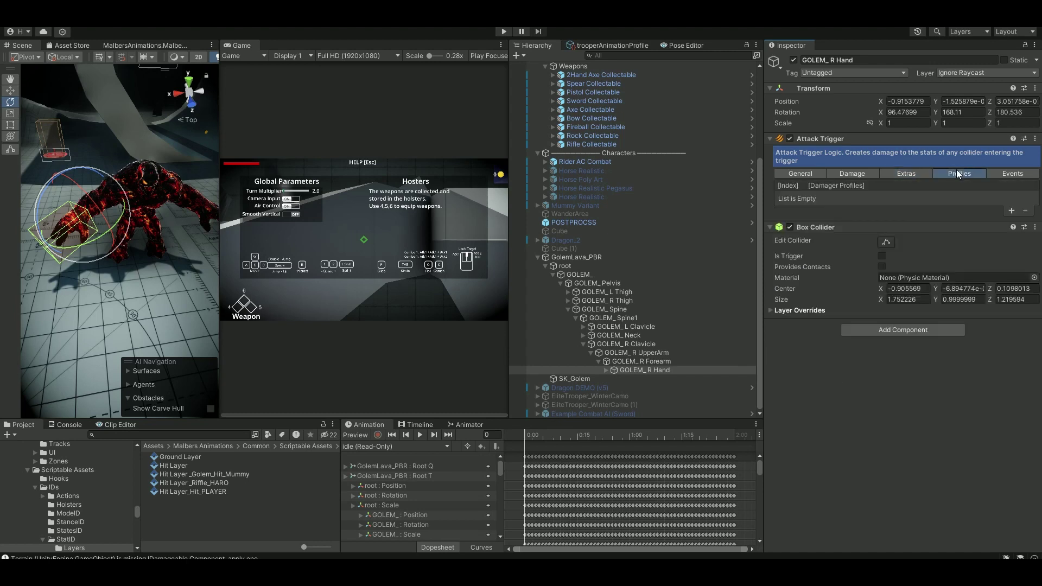
{"action": "left_click", "coordinate": [1022, 174]}
{"action": "left_click", "coordinate": [806, 175]}
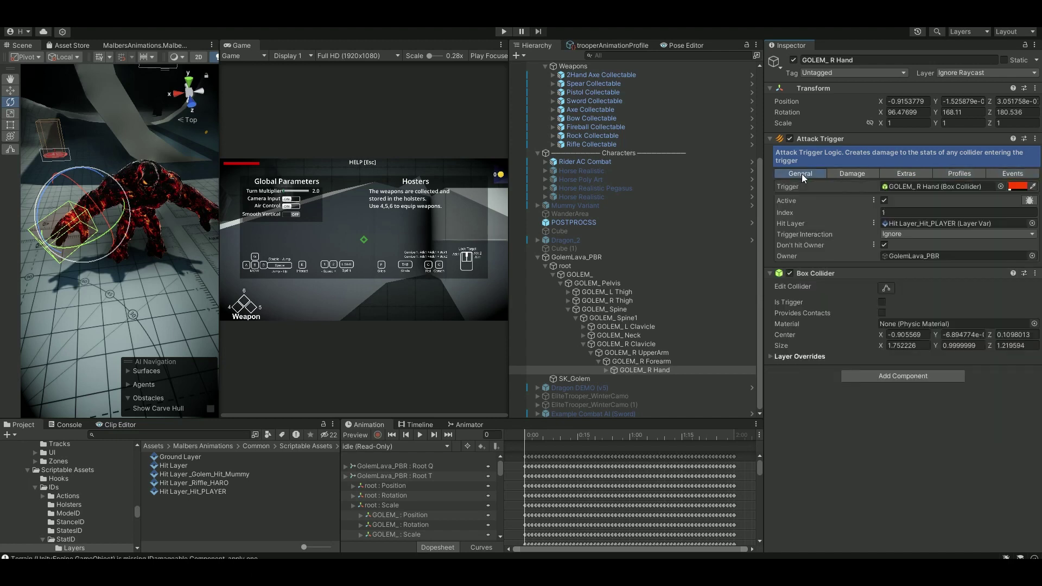
Add an Enable Golem Hit Box component to GolemLava_PBR and assign GOLEM_ R Hand's collider as its Box Hit.
{"action": "left_click", "coordinate": [576, 257]}
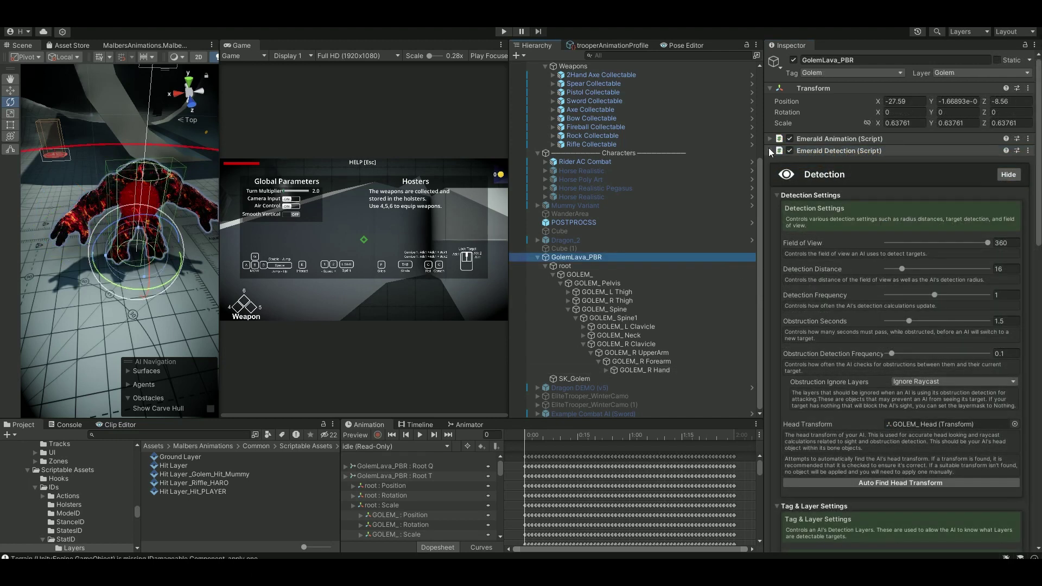
{"action": "left_click", "coordinate": [771, 151]}
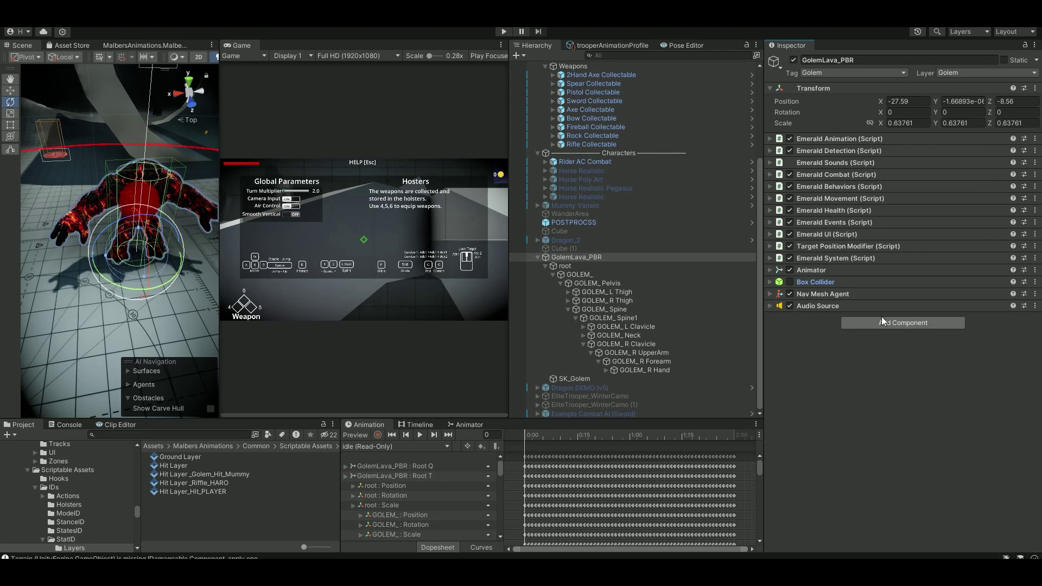
{"action": "left_click", "coordinate": [886, 324]}
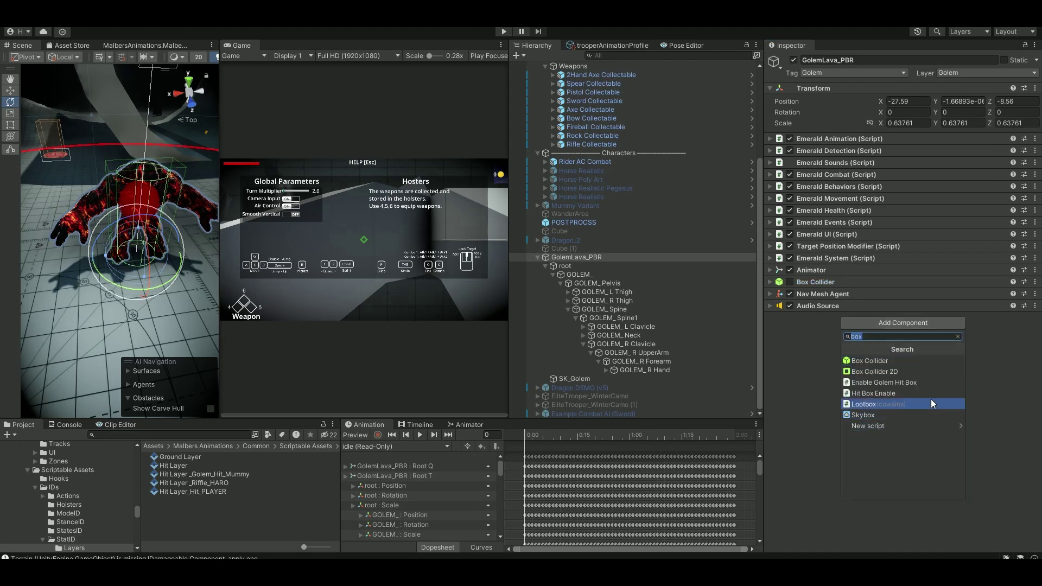
{"action": "left_click", "coordinate": [883, 382]}
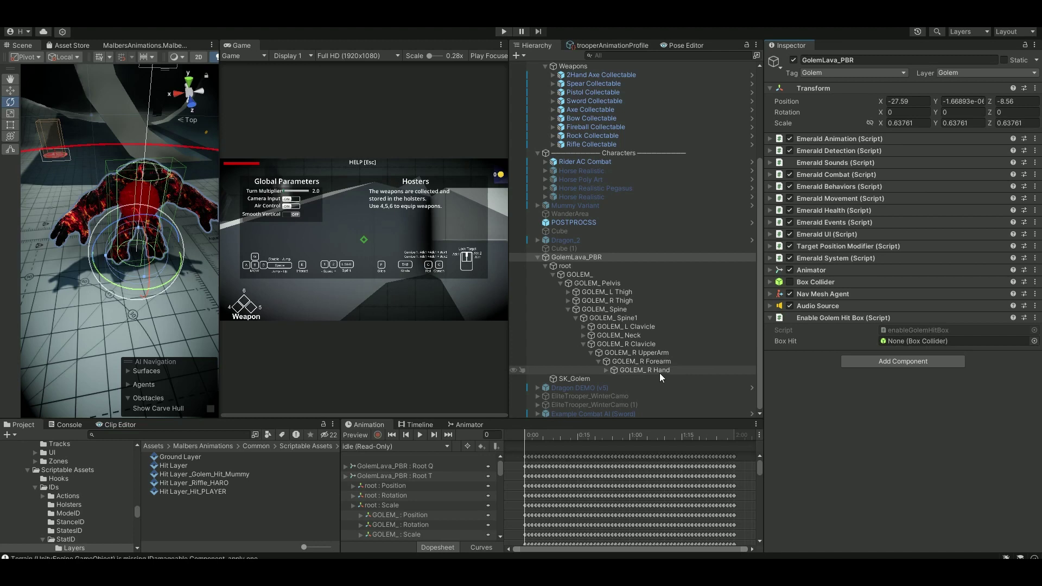
{"action": "left_click_drag", "start_coordinate": [661, 370], "coordinate": [903, 340]}
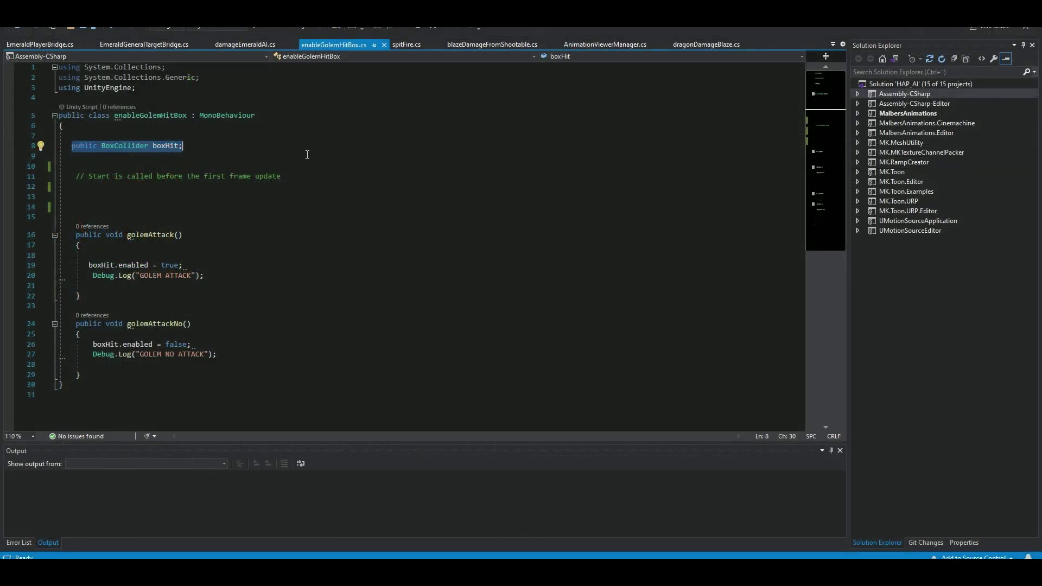
Review the enableGolemHitBox script and the Type 1 attack animations in the golemAnimation profile.
{"action": "scroll", "coordinate": [386, 202], "scroll_direction": "down", "scroll_amount": 1}
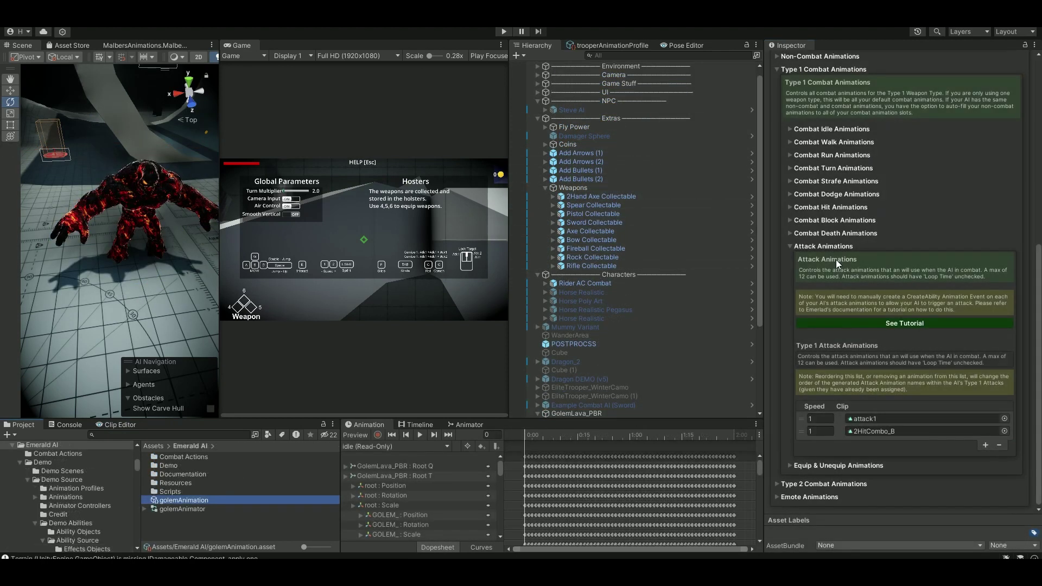
{"action": "scroll", "coordinate": [832, 264], "scroll_direction": "up", "scroll_amount": 3}
{"action": "scroll", "coordinate": [832, 264], "scroll_direction": "down", "scroll_amount": 3}
{"action": "scroll", "coordinate": [842, 294], "scroll_direction": "up", "scroll_amount": 1}
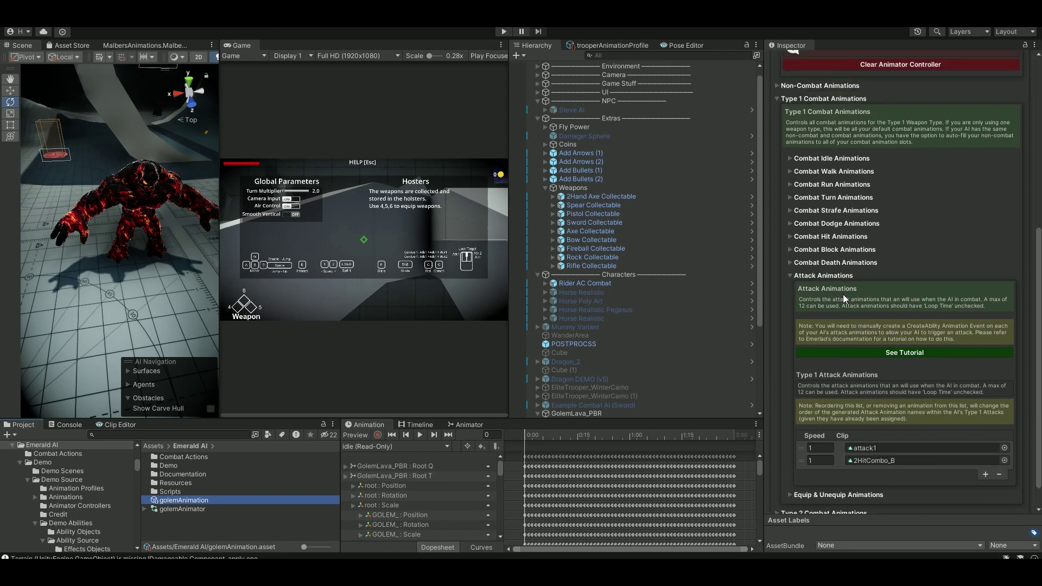
{"action": "scroll", "coordinate": [844, 297], "scroll_direction": "up", "scroll_amount": 6}
{"action": "scroll", "coordinate": [844, 300], "scroll_direction": "down", "scroll_amount": 5}
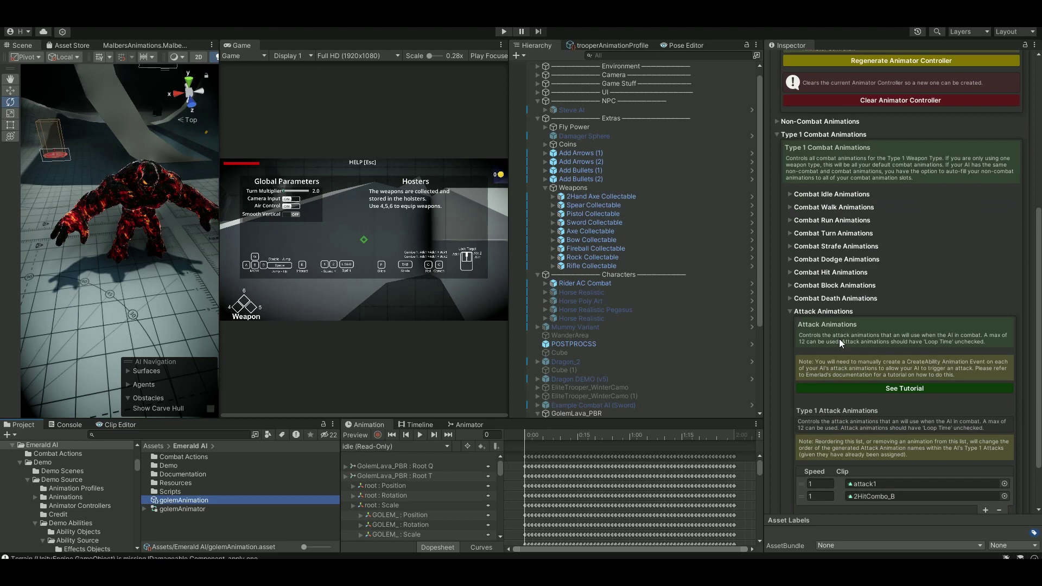
{"action": "scroll", "coordinate": [839, 339], "scroll_direction": "down", "scroll_amount": 2}
Inspect the animation events on the attack1 clip and the matching golemAttack and golemAttackNo functions in the enableGolemHitBox script.
{"action": "left_click", "coordinate": [868, 418]}
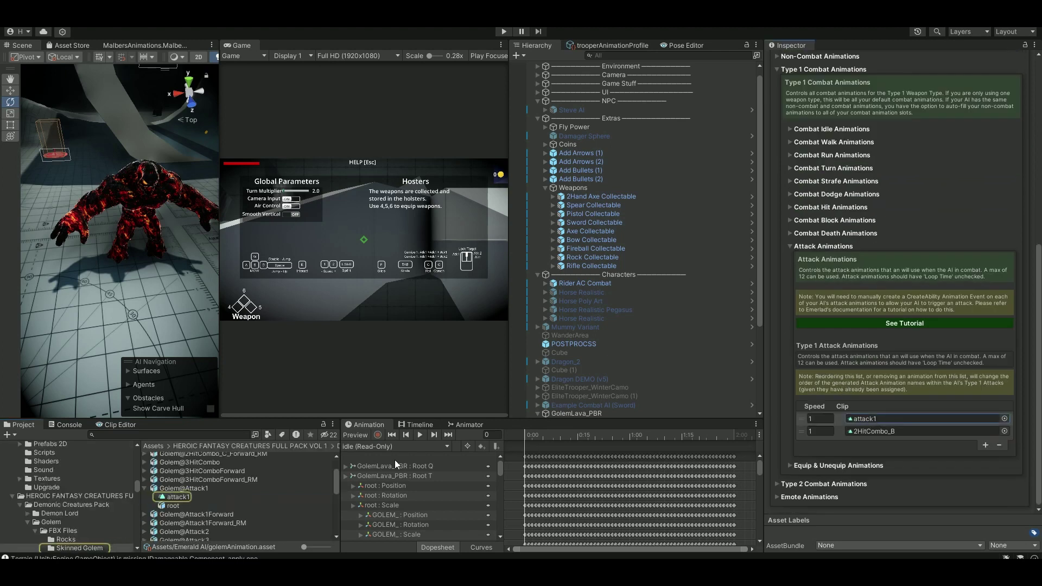
{"action": "left_click", "coordinate": [181, 498]}
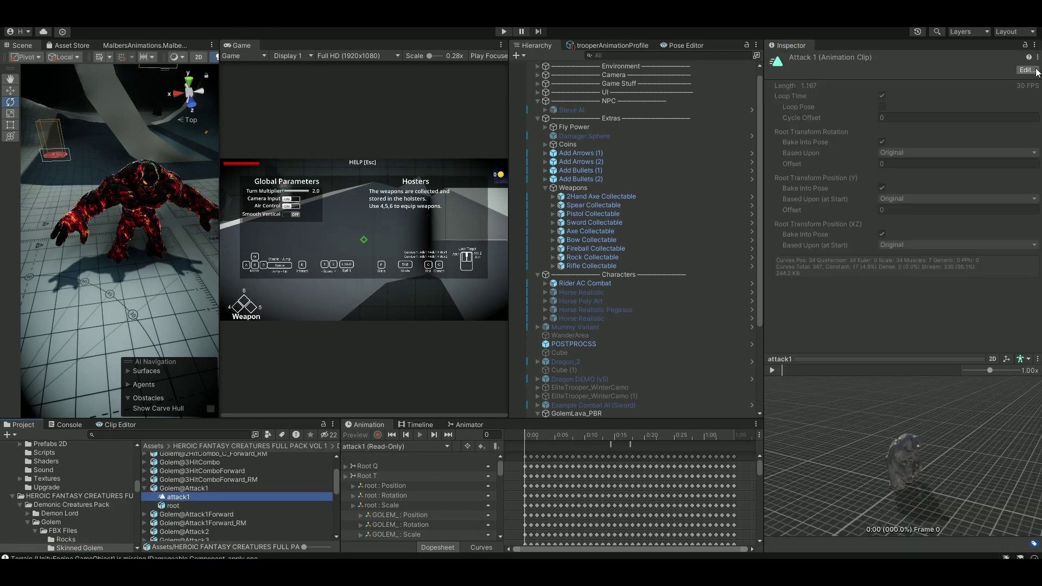
{"action": "left_click", "coordinate": [1025, 70]}
{"action": "scroll", "coordinate": [897, 252], "scroll_direction": "down", "scroll_amount": 6}
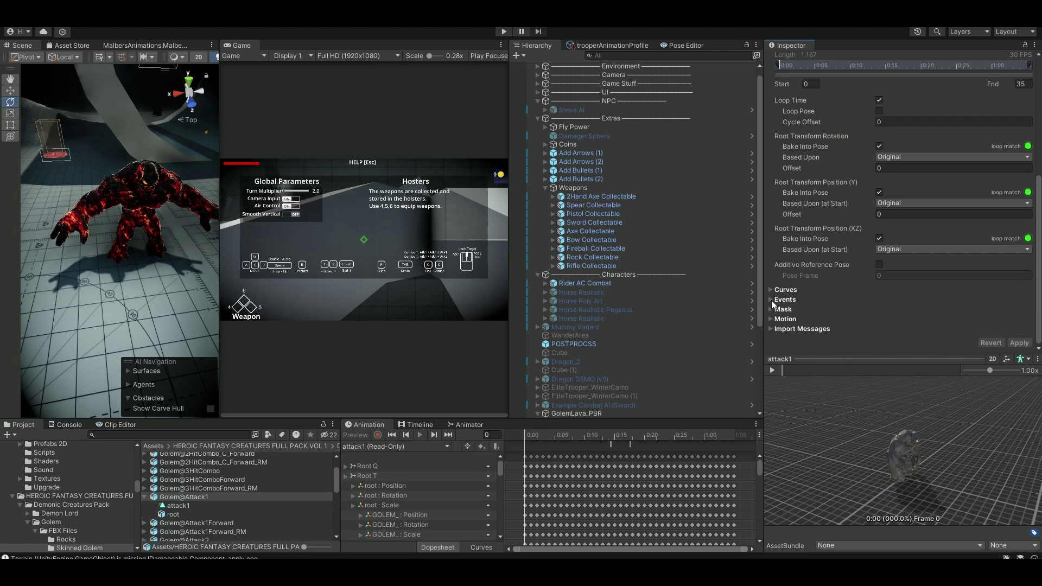
{"action": "left_click", "coordinate": [771, 299]}
{"action": "scroll", "coordinate": [822, 308], "scroll_direction": "down", "scroll_amount": 2}
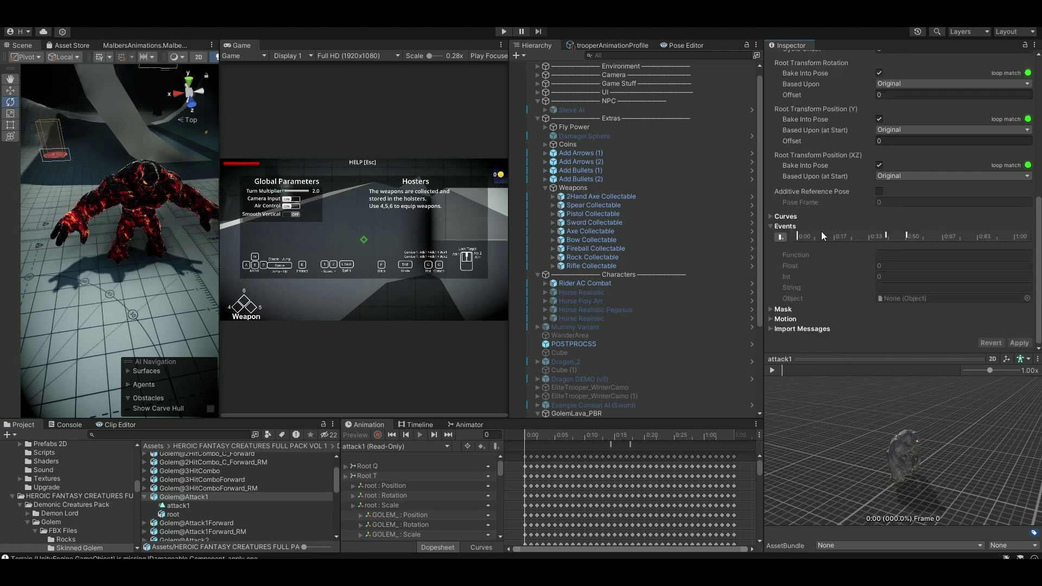
{"action": "left_click", "coordinate": [905, 238]}
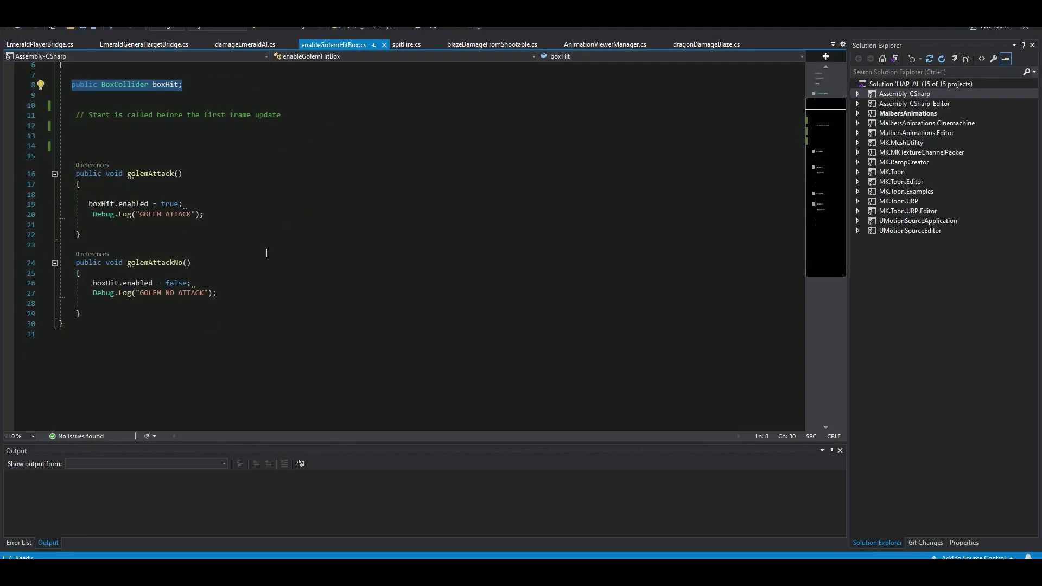
{"action": "left_click_drag", "start_coordinate": [127, 174], "coordinate": [184, 174]}
{"action": "left_click_drag", "start_coordinate": [114, 262], "coordinate": [192, 262]}
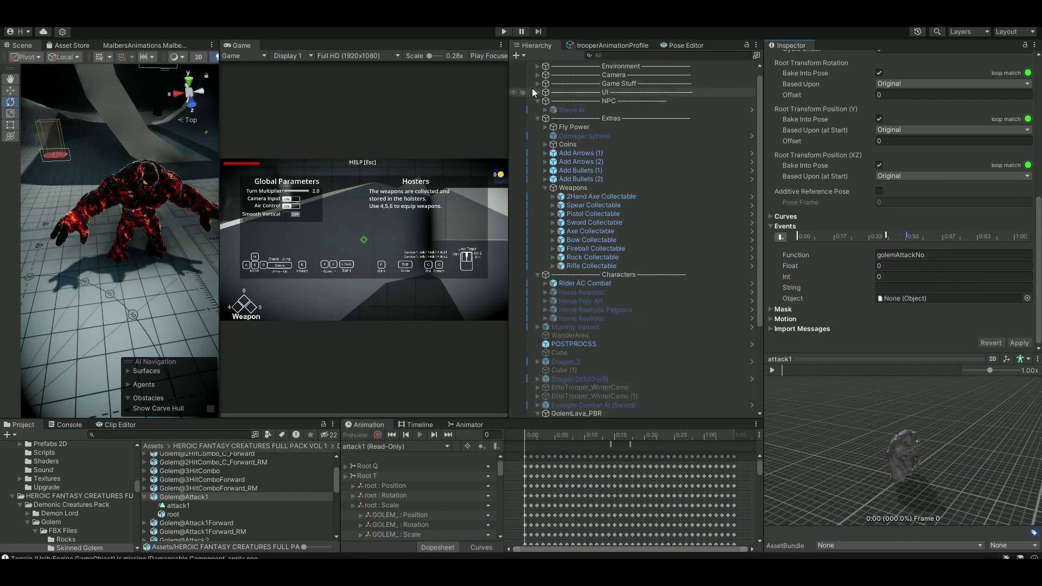
Enlarge the Game view and play-test the scene to check the golem's attack on the rider, and end the test.
{"action": "left_click_drag", "start_coordinate": [507, 102], "coordinate": [630, 102]}
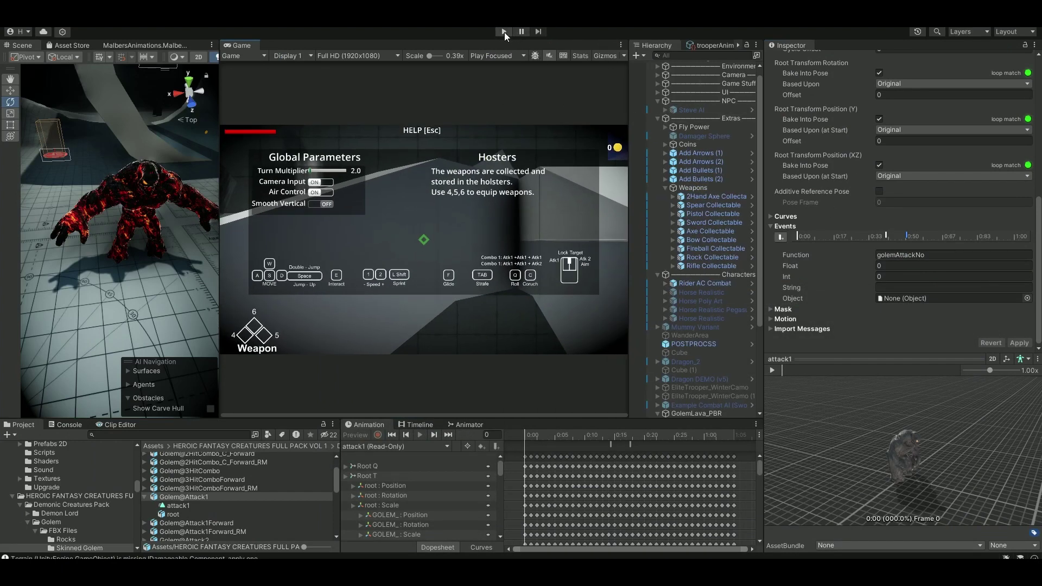
{"action": "left_click", "coordinate": [504, 31]}
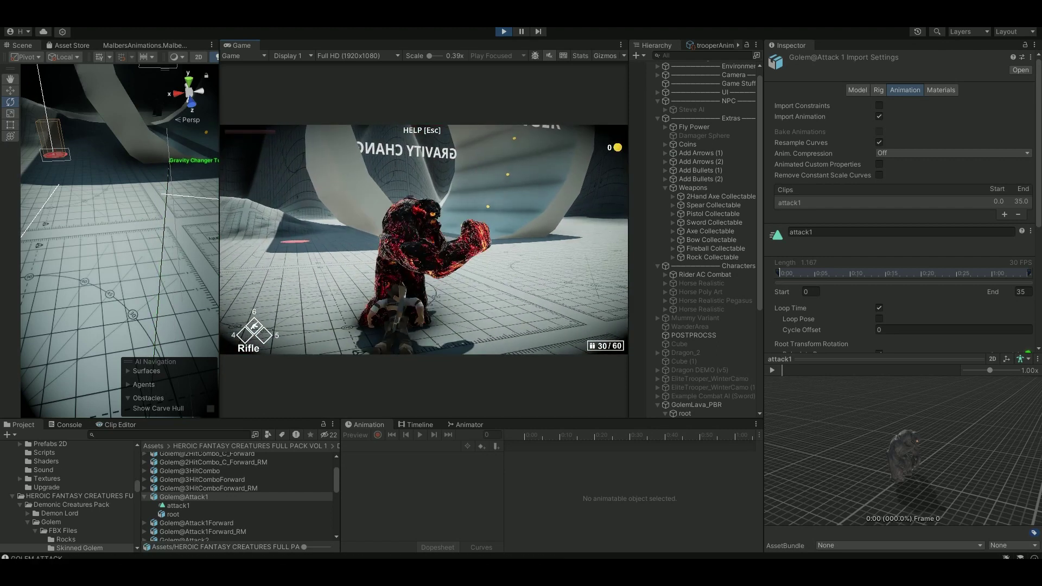
{"action": "key", "text": "Escape"}
{"action": "key", "text": "Escape"}
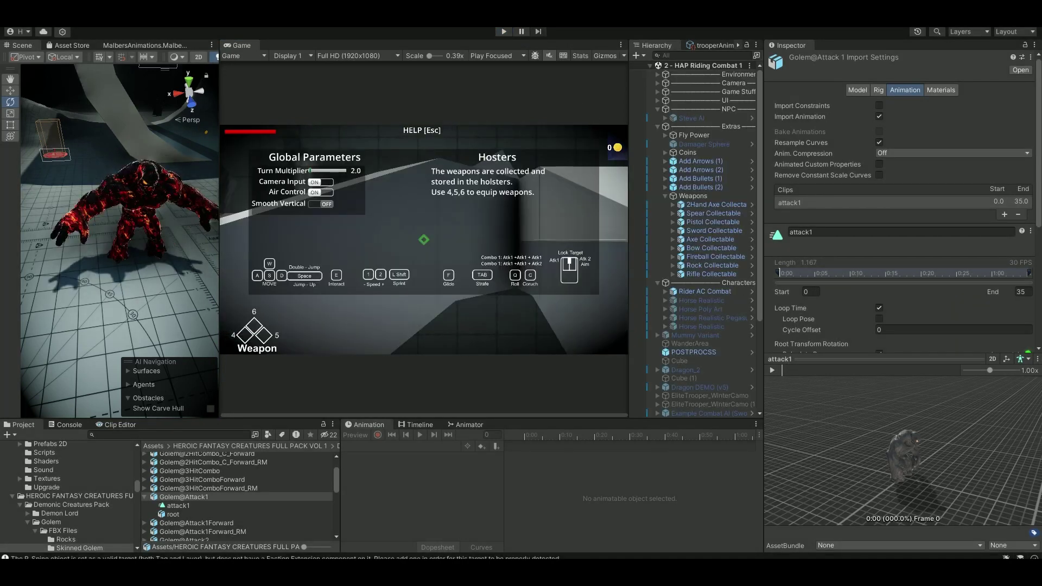
Open the Spike Barrage (Aerial)_HARO ability used by GolemLava_PBR's 2HitCombo_B attack and examine its projectile and damage settings.
{"action": "left_click", "coordinate": [139, 228]}
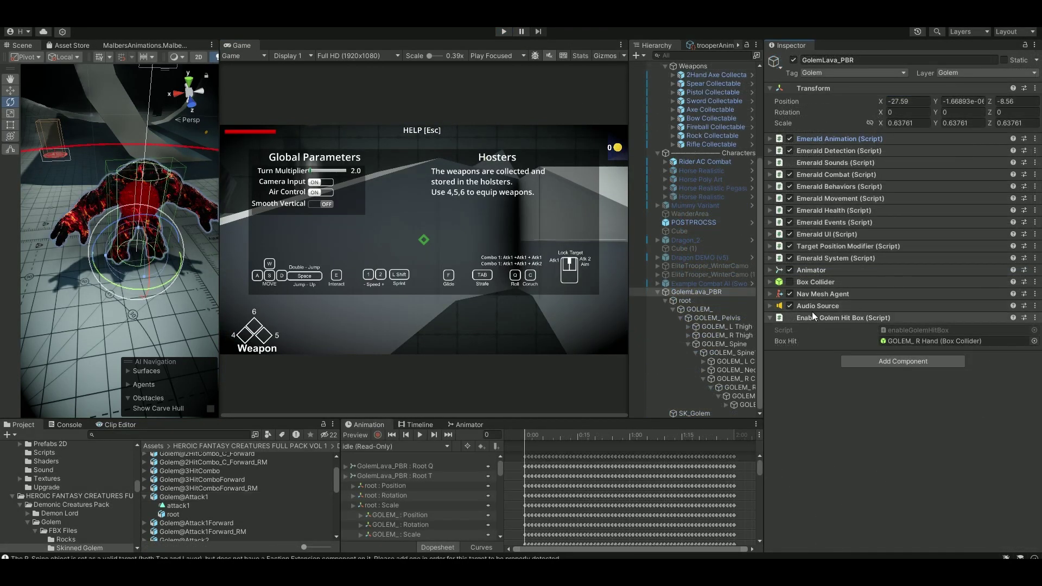
{"action": "left_click", "coordinate": [853, 174]}
{"action": "scroll", "coordinate": [876, 366], "scroll_direction": "down", "scroll_amount": 15}
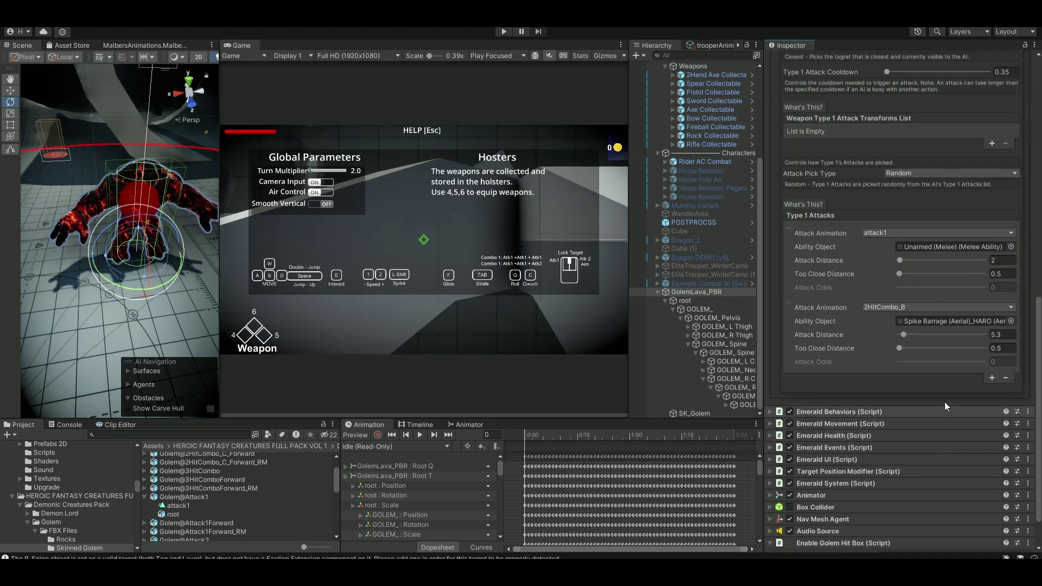
{"action": "left_click", "coordinate": [926, 320]}
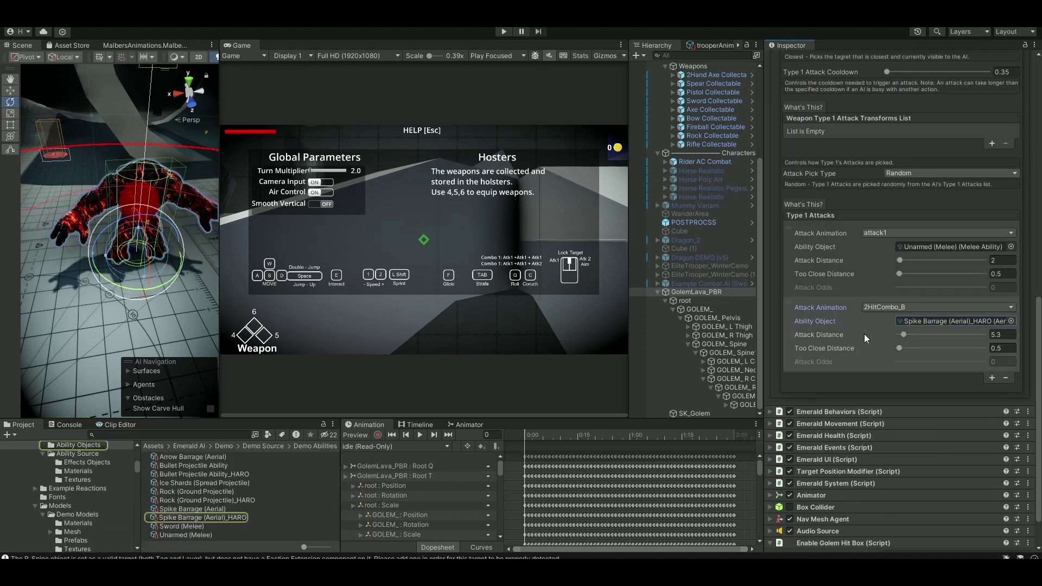
{"action": "left_click", "coordinate": [198, 519]}
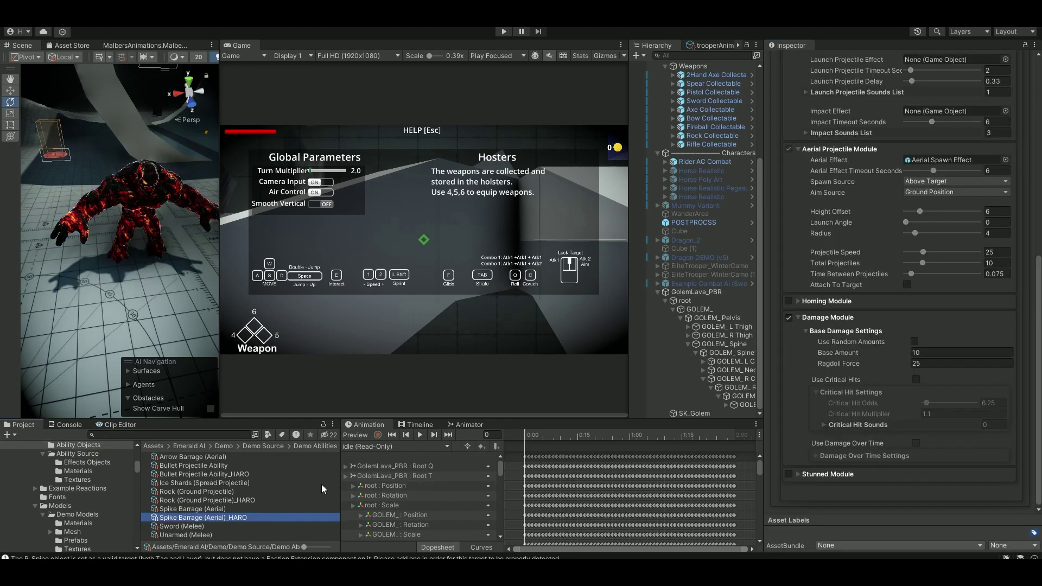
Open the Spike prefab assigned as the ability's projectile effect and select its root object.
{"action": "scroll", "coordinate": [922, 240], "scroll_direction": "up", "scroll_amount": 6}
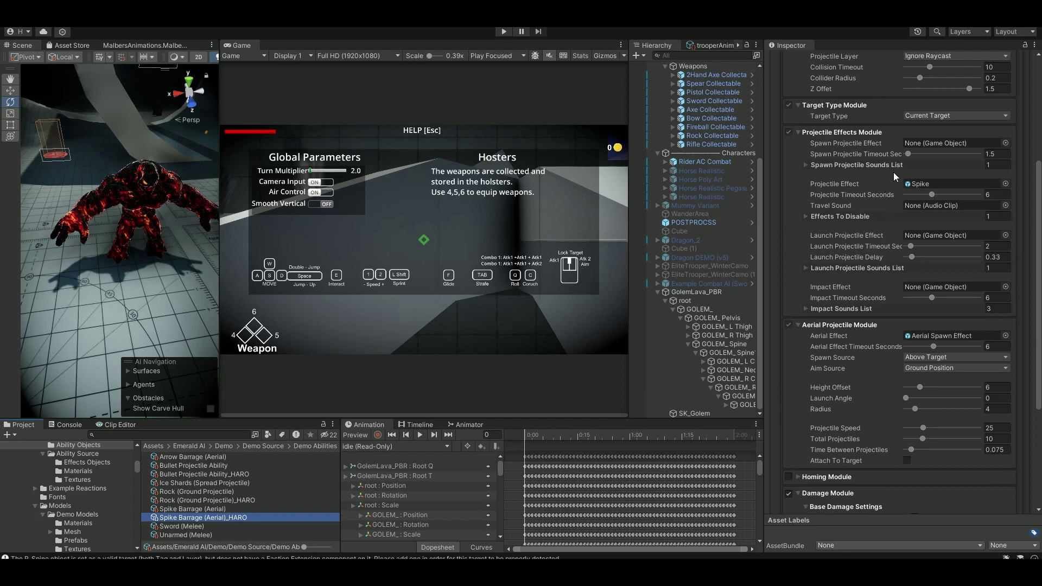
{"action": "left_click", "coordinate": [917, 182]}
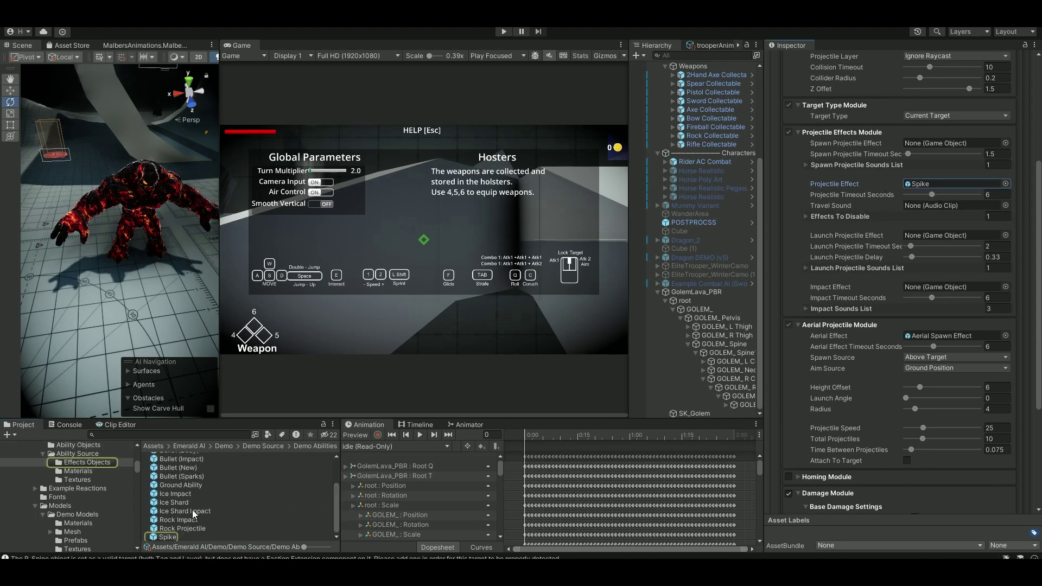
{"action": "double_click", "coordinate": [166, 538]}
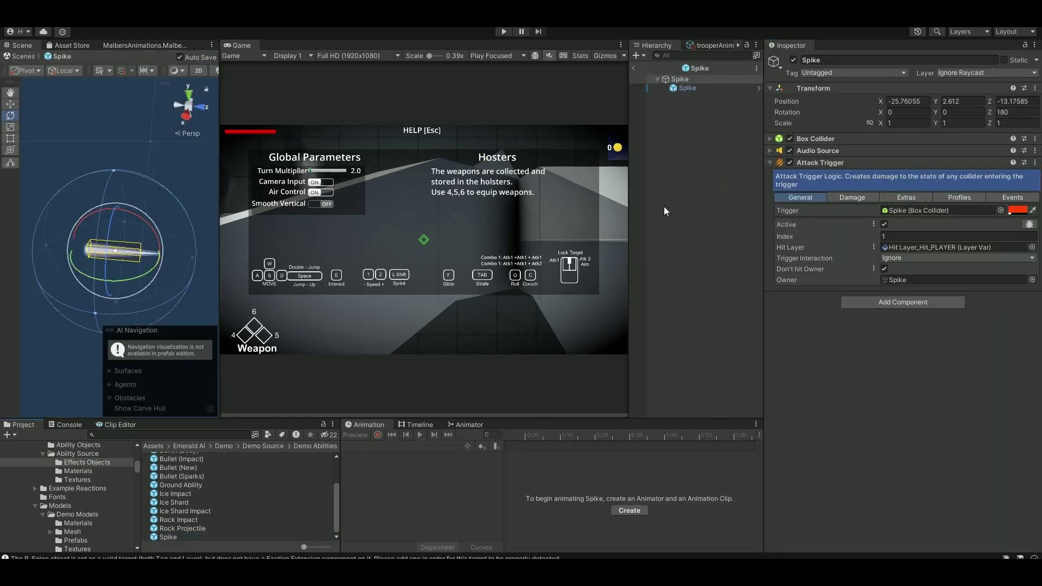
{"action": "left_click", "coordinate": [685, 88]}
{"action": "left_click", "coordinate": [679, 79]}
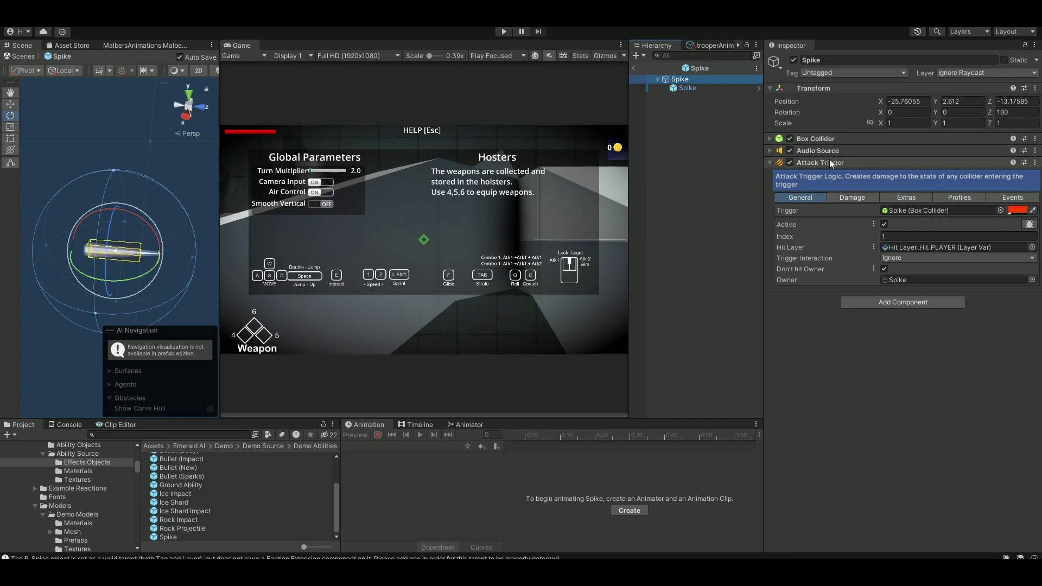
Examine the general, damage, extras and profiles settings of Spike's Attack Trigger component, and return to the scene.
{"action": "middle_click_drag", "start_coordinate": [118, 252], "coordinate": [150, 209]}
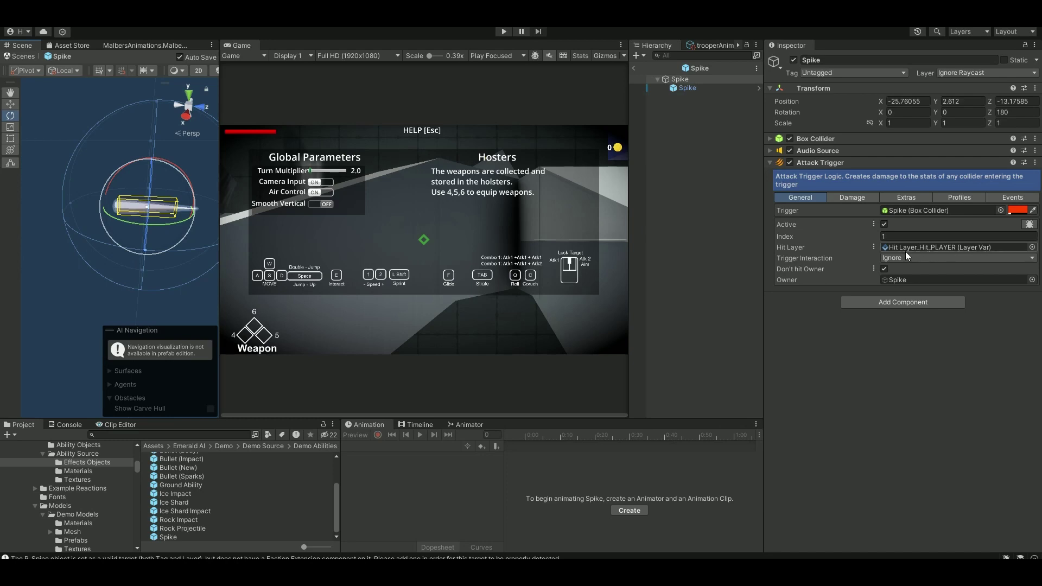
{"action": "left_click", "coordinate": [836, 196]}
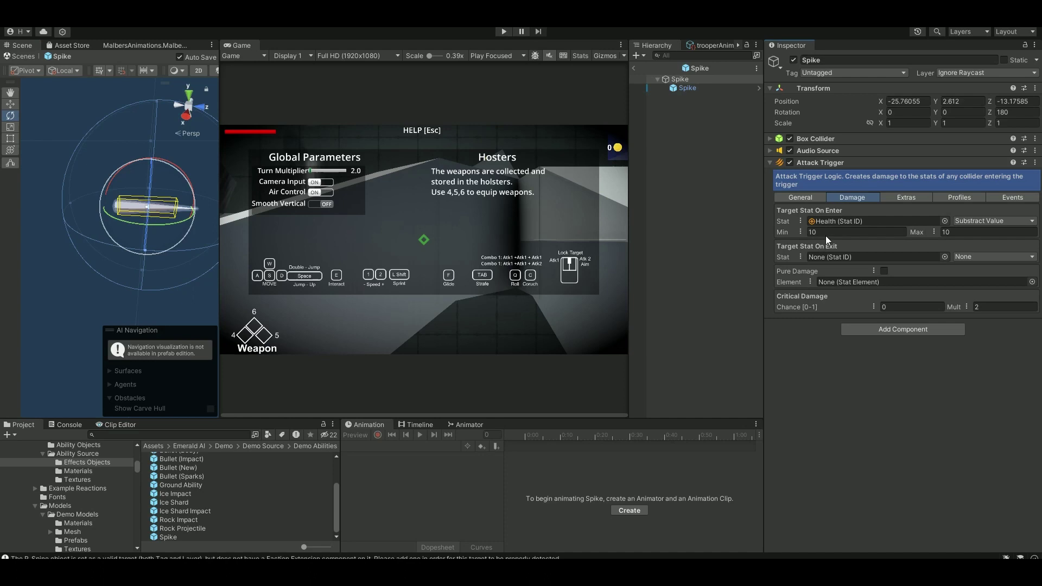
{"action": "left_click", "coordinate": [909, 198]}
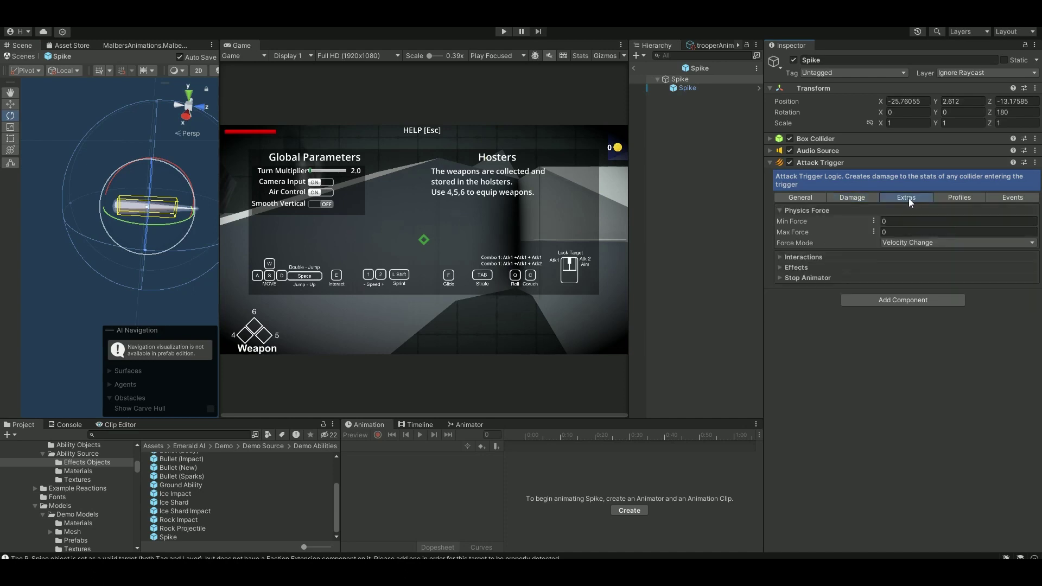
{"action": "left_click", "coordinate": [953, 198]}
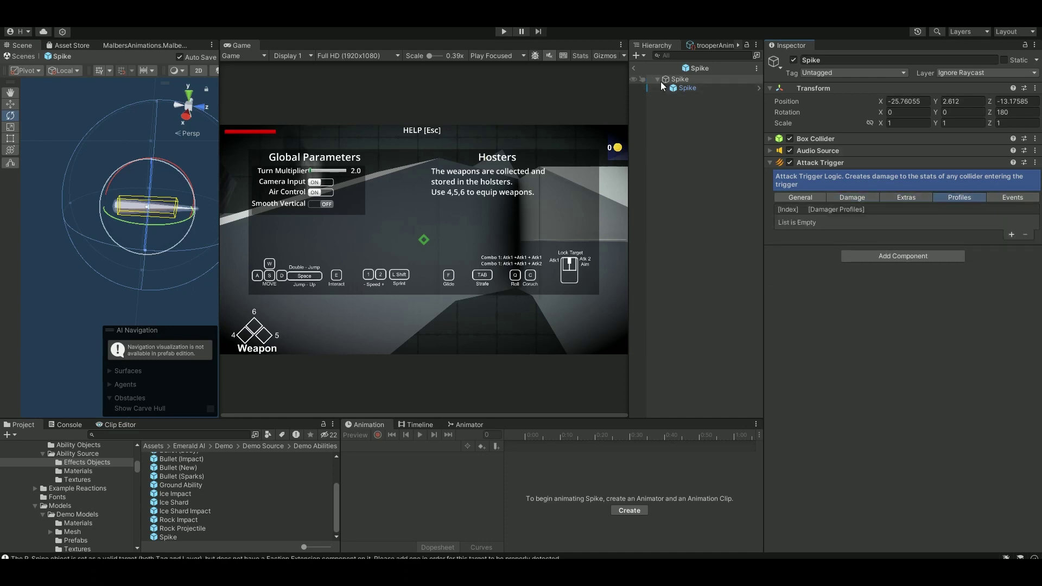
{"action": "left_click", "coordinate": [634, 69]}
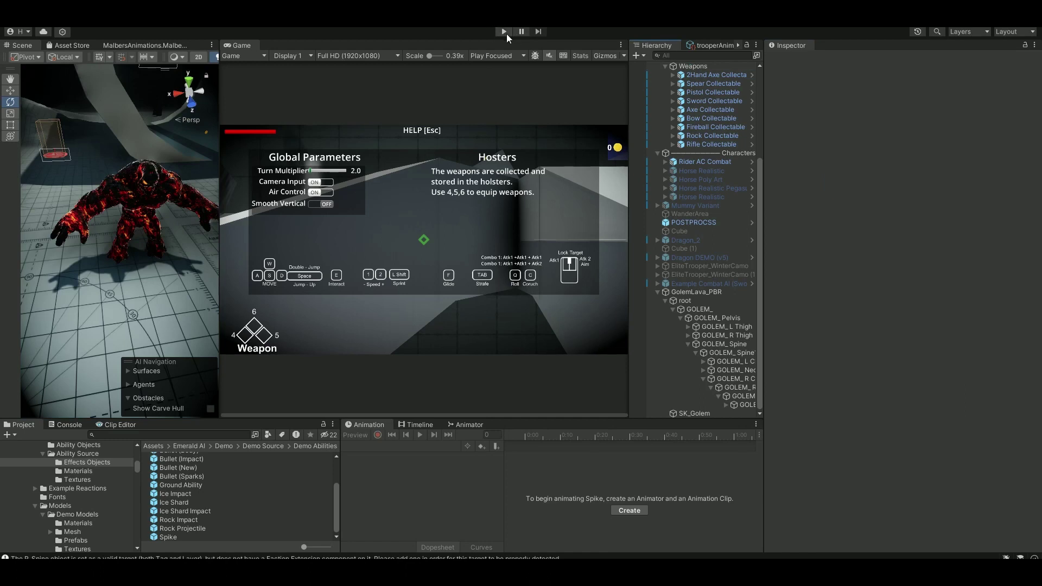
Play-test the scene to check the golem's spike barrage against the rider, and end the test.
{"action": "left_click", "coordinate": [506, 34]}
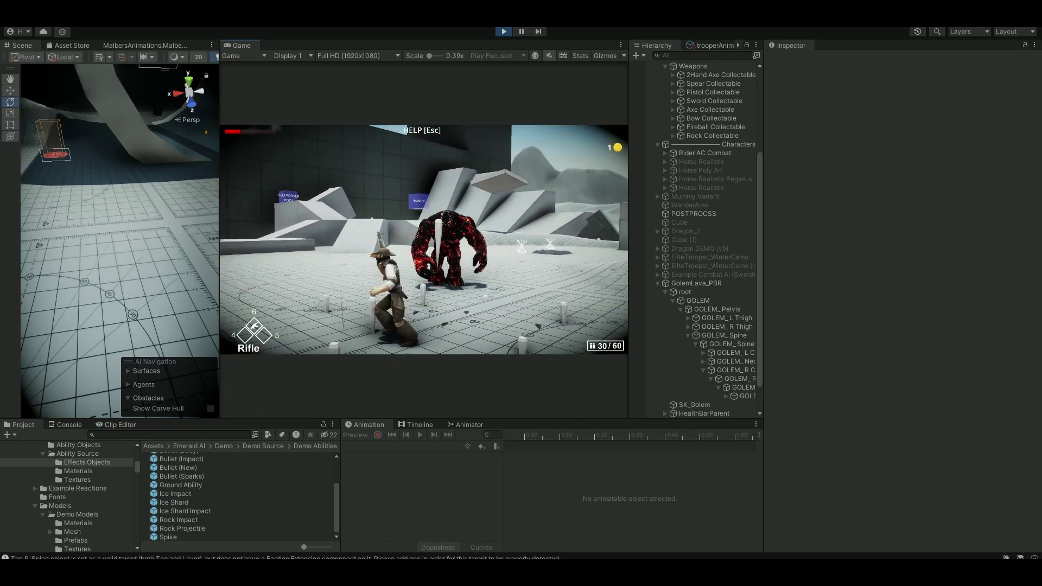
{"action": "key", "text": "Escape"}
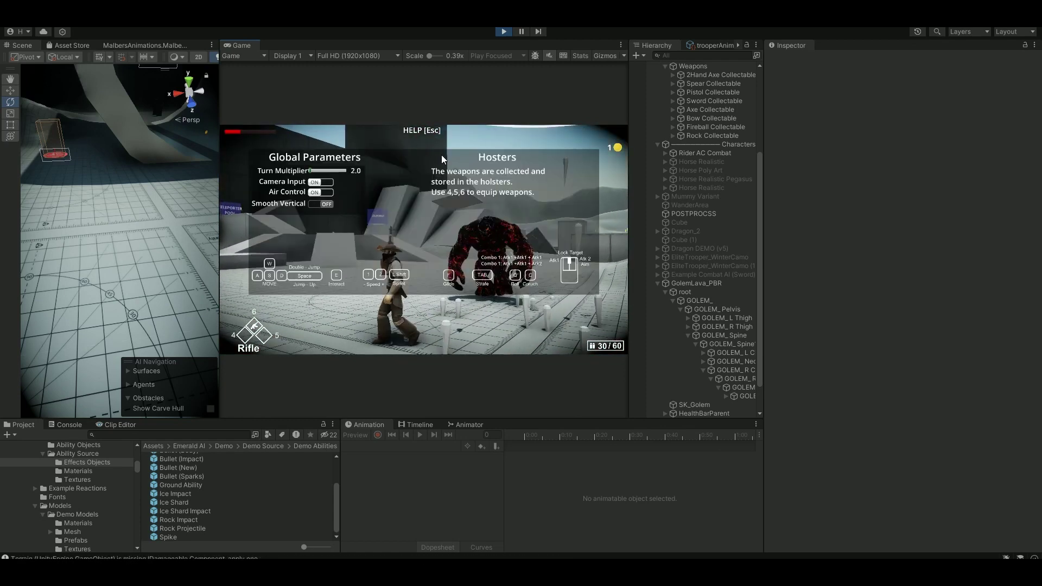
{"action": "left_click", "coordinate": [502, 32]}
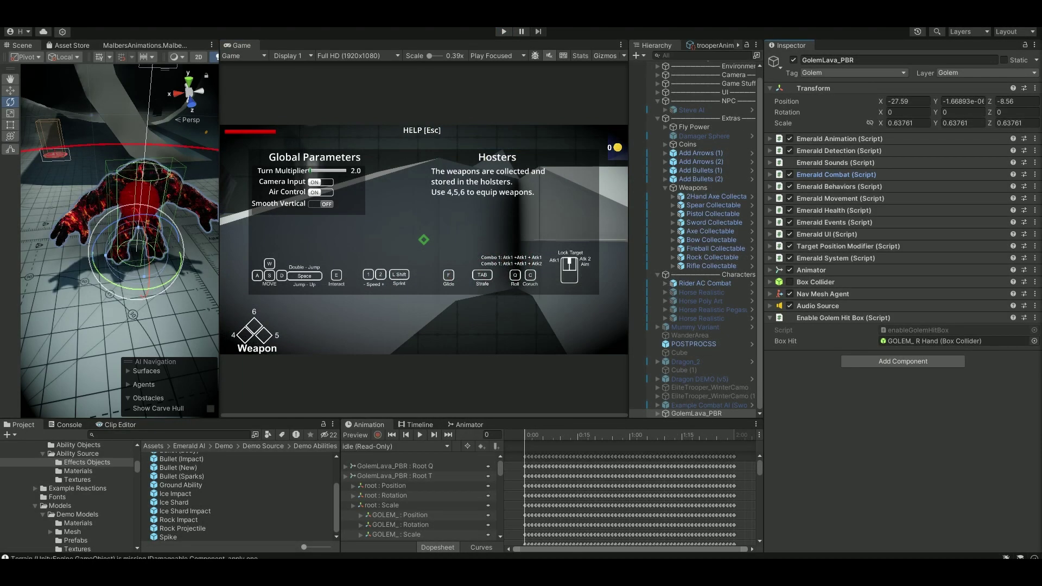
Add an MDamageable component to GolemLava_PBR.
{"action": "left_click", "coordinate": [874, 363]}
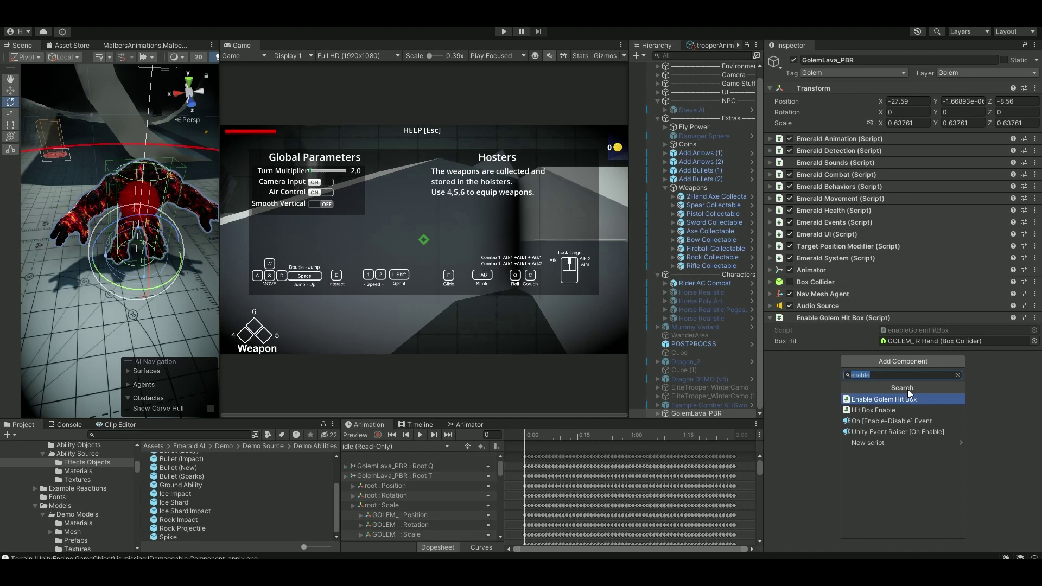
{"action": "type", "text": "dama"}
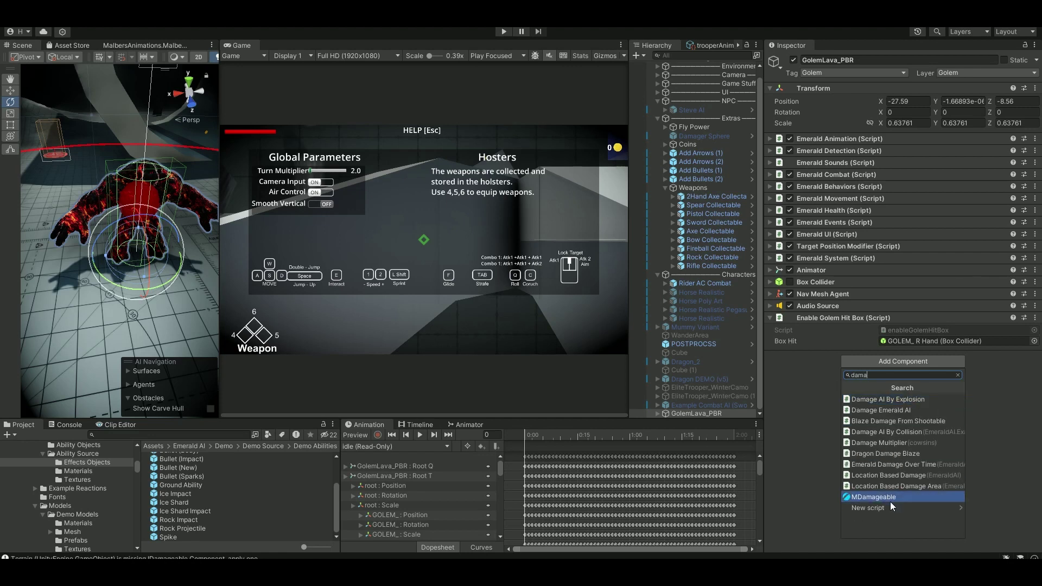
{"action": "left_click", "coordinate": [890, 500]}
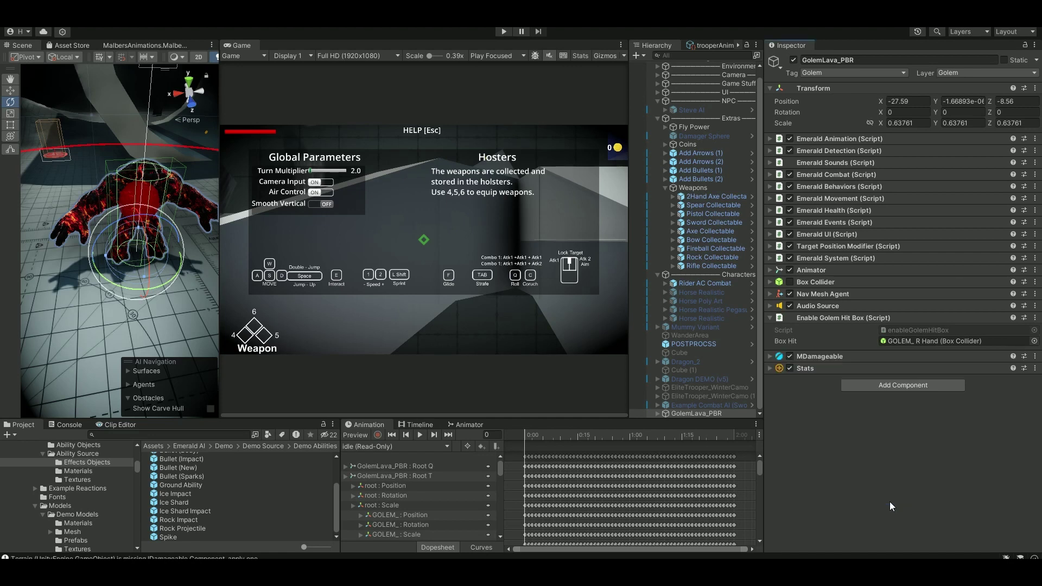
Compare the golem's Stats health with its Emerald Health settings, and examine the Health stat's general and event properties.
{"action": "left_click", "coordinate": [813, 368]}
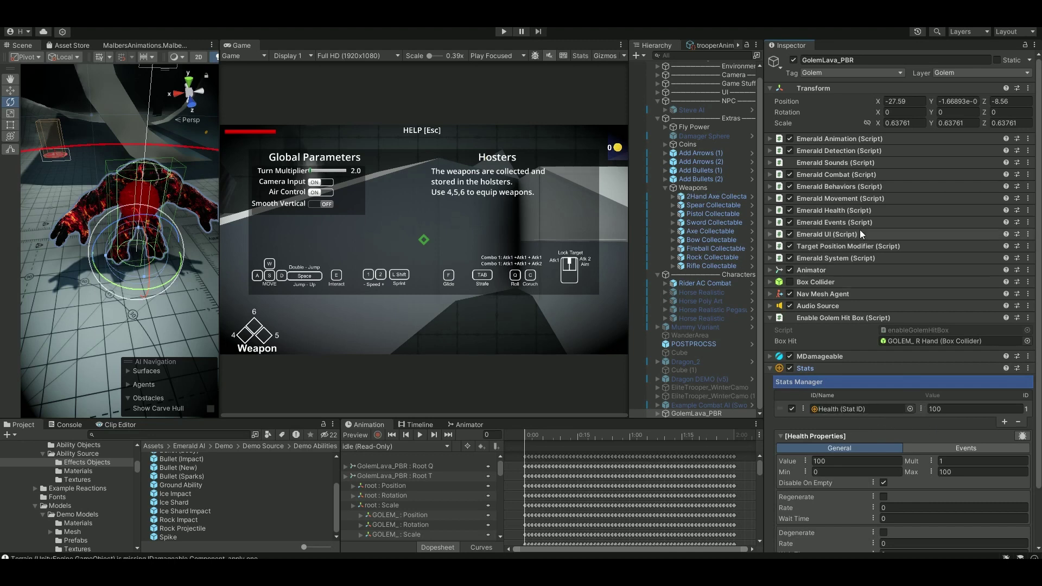
{"action": "left_click", "coordinate": [821, 210]}
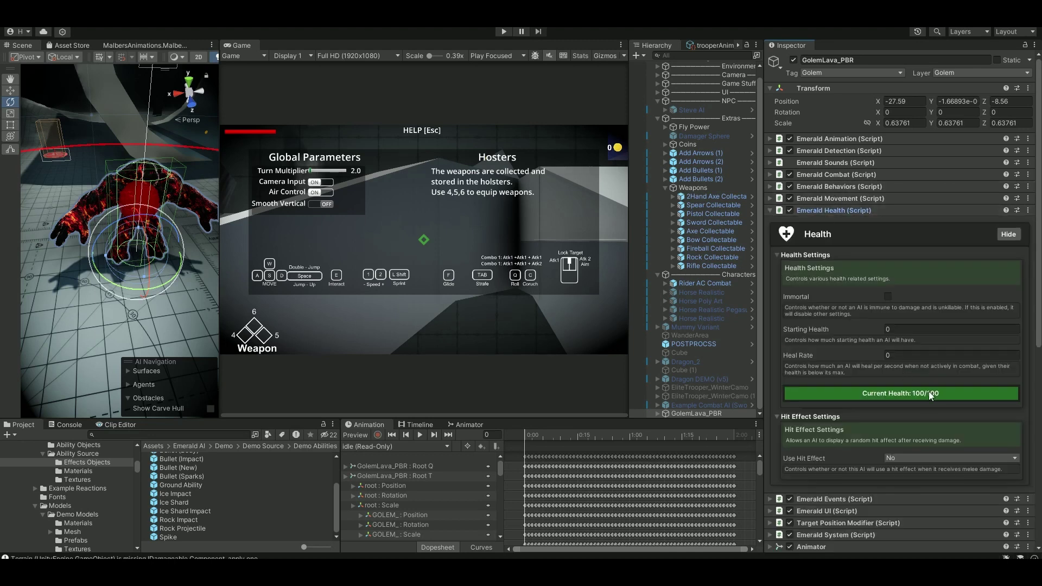
{"action": "left_click", "coordinate": [845, 206]}
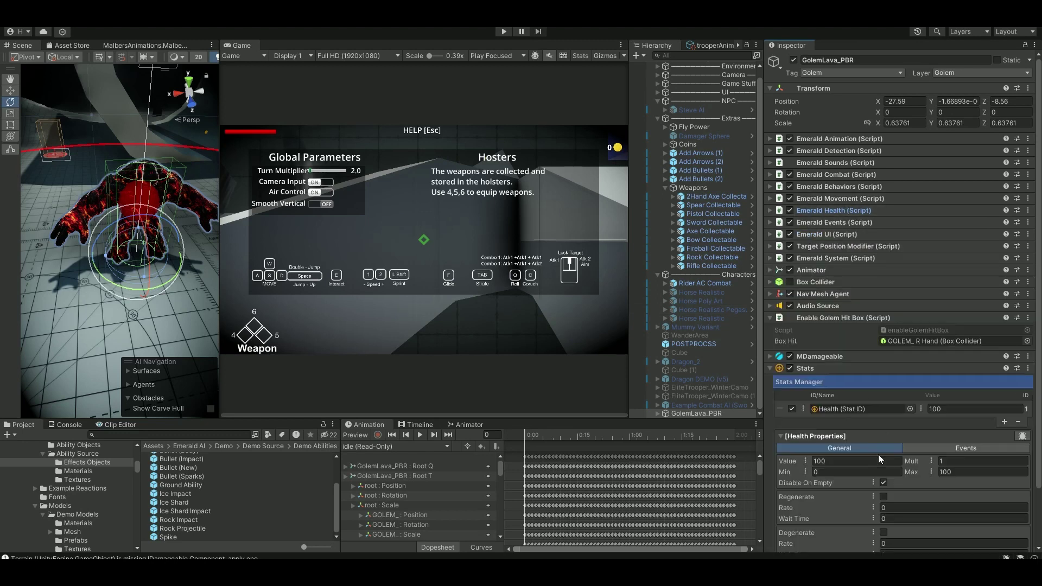
{"action": "scroll", "coordinate": [878, 454], "scroll_direction": "down", "scroll_amount": 2}
{"action": "scroll", "coordinate": [890, 380], "scroll_direction": "down", "scroll_amount": 1}
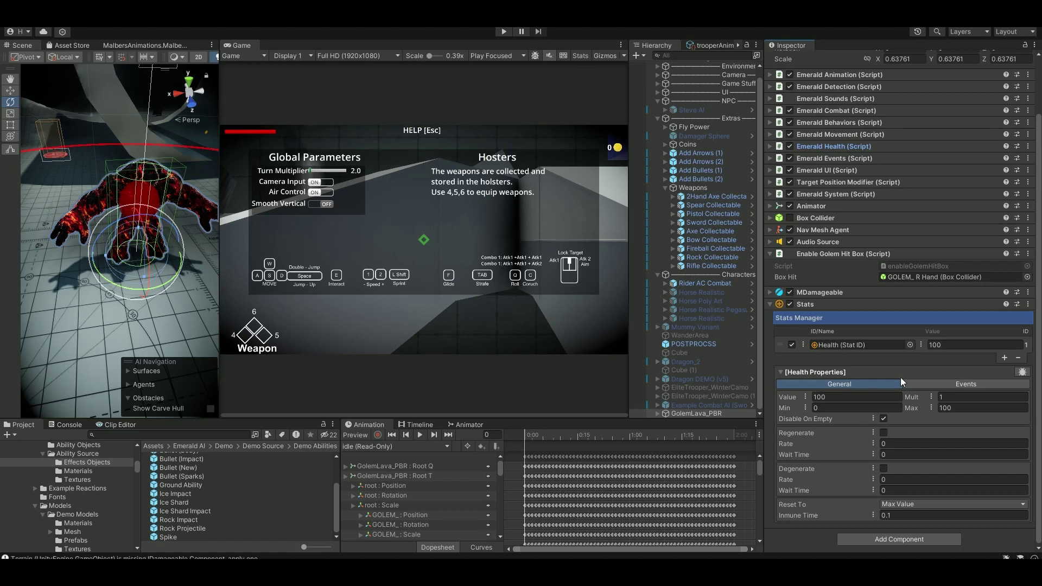
{"action": "left_click", "coordinate": [972, 384]}
{"action": "scroll", "coordinate": [890, 380], "scroll_direction": "down", "scroll_amount": 3}
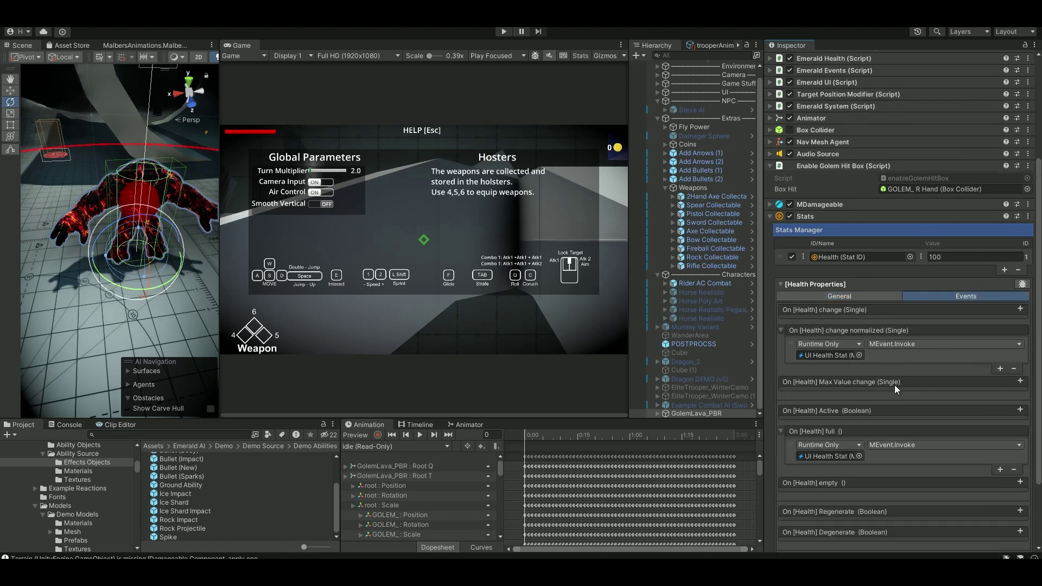
{"action": "scroll", "coordinate": [894, 385], "scroll_direction": "down", "scroll_amount": 2}
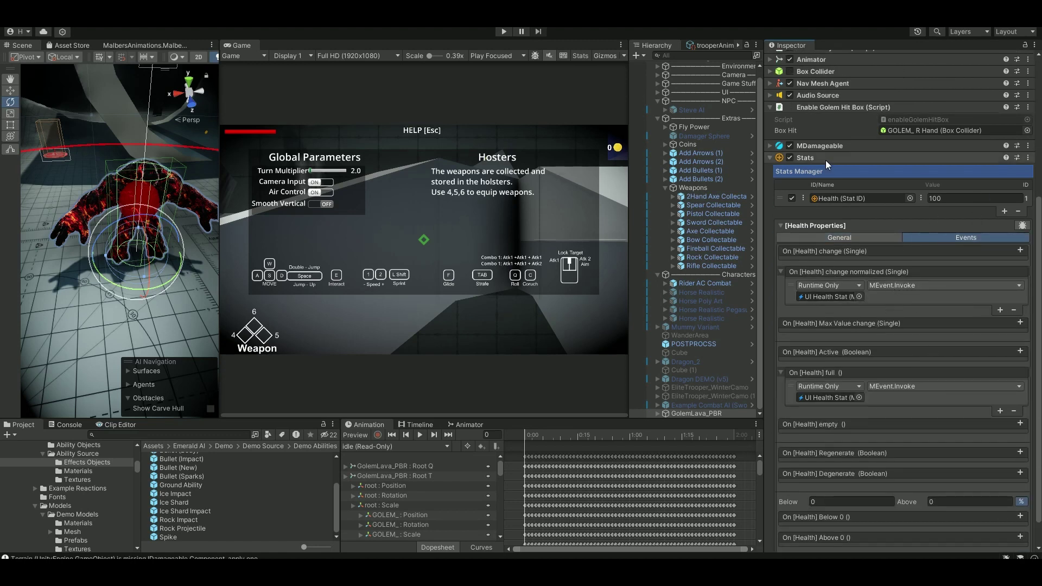
Examine the general settings and damage events of the golem's MDamageable component, and collapse the expanded components.
{"action": "left_click", "coordinate": [825, 143]}
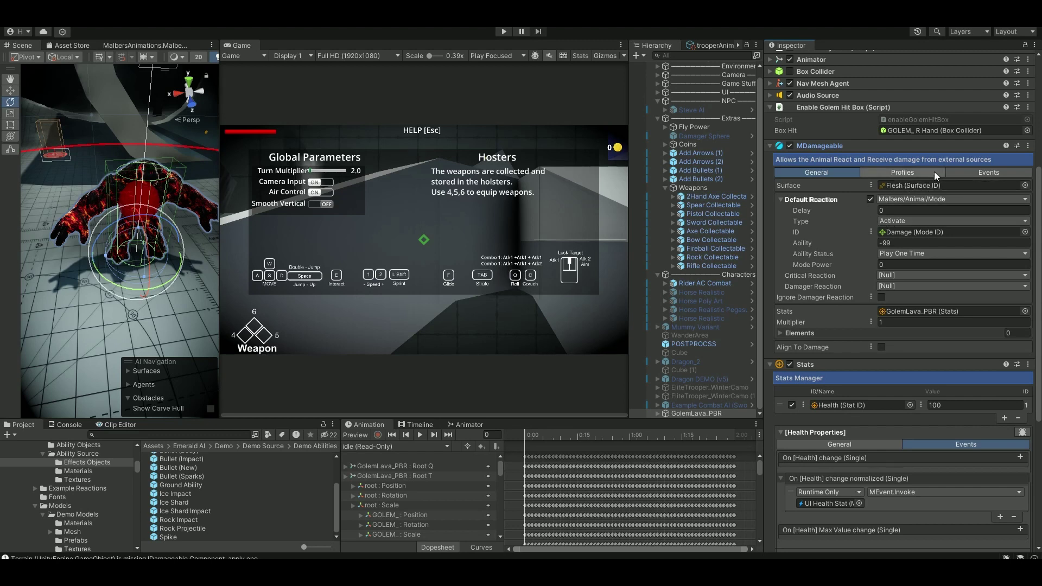
{"action": "left_click", "coordinate": [988, 172]}
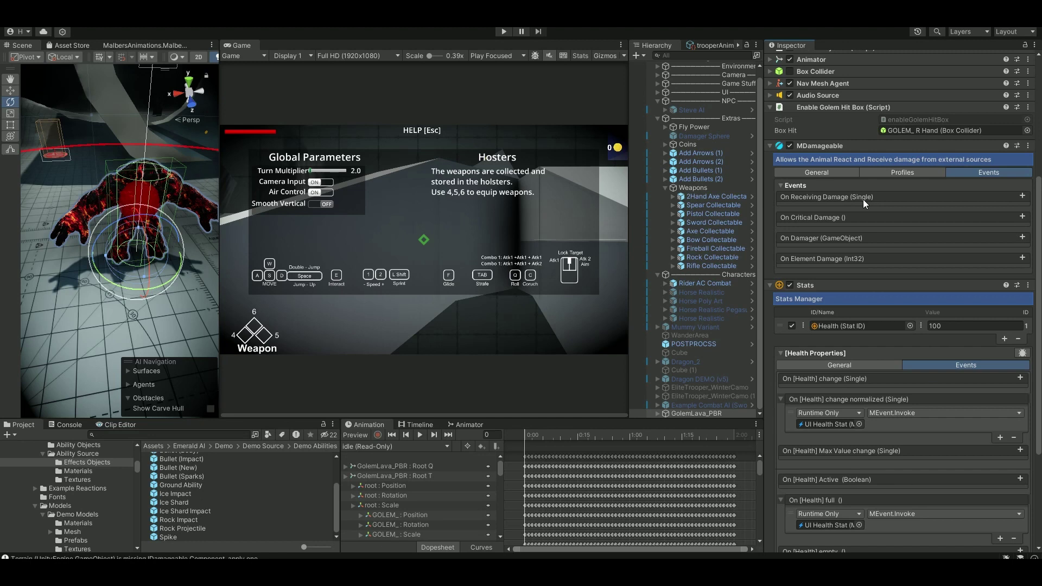
{"action": "scroll", "coordinate": [826, 346], "scroll_direction": "down", "scroll_amount": 5}
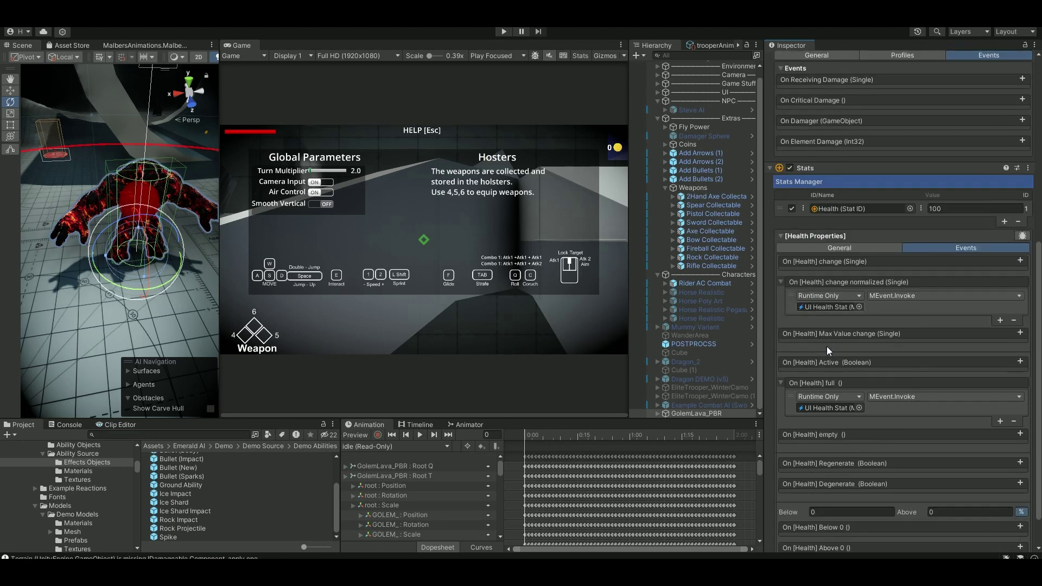
{"action": "left_click", "coordinate": [772, 126]}
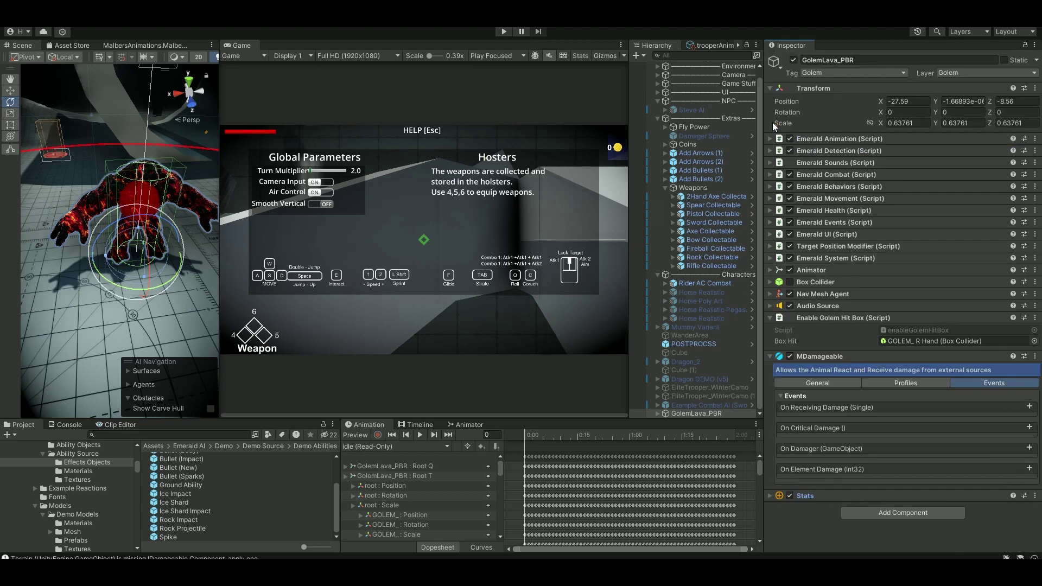
{"action": "left_click", "coordinate": [768, 356]}
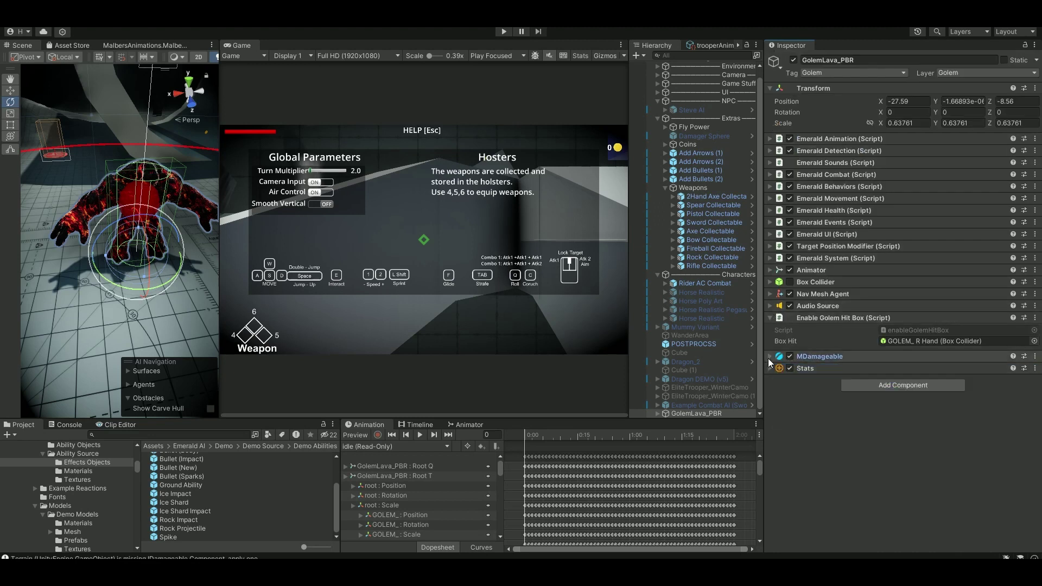
Add the Damage Emerald AI script component to GolemLava_PBR.
{"action": "left_click", "coordinate": [877, 389]}
{"action": "type", "text": "dama"}
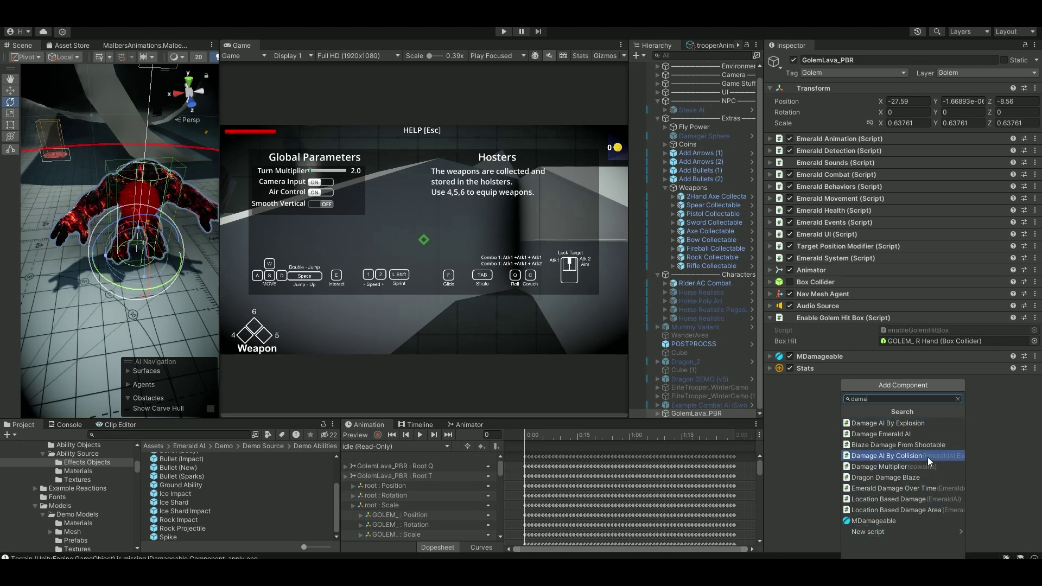
{"action": "left_click", "coordinate": [919, 435]}
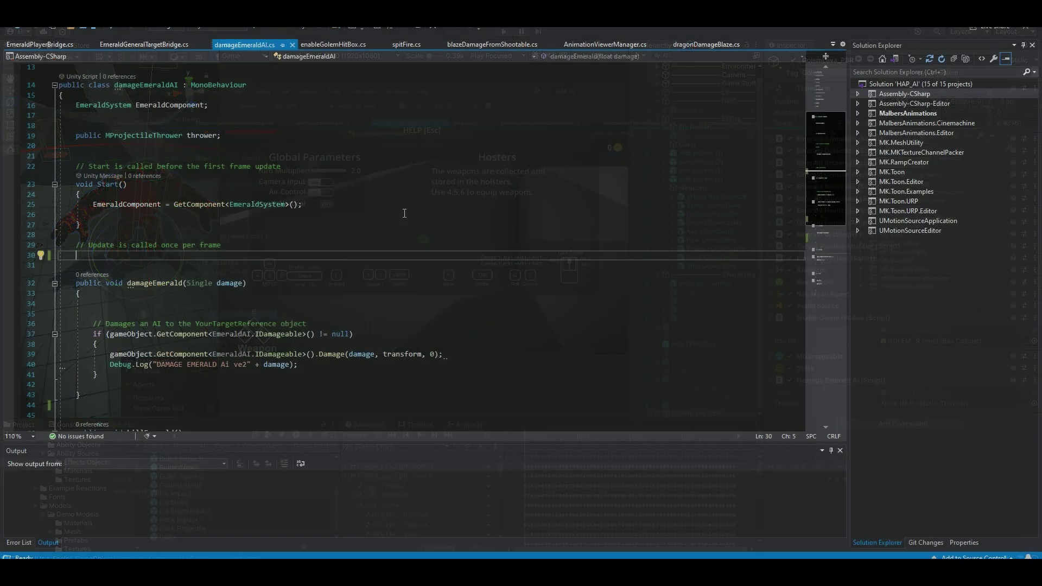
Review the damageEmeraldAI script in Visual Studio, covering the EmeraldSystem reference and how damageEmerald passes its damage value to the AI.
{"action": "scroll", "coordinate": [454, 233], "scroll_direction": "down", "scroll_amount": 3}
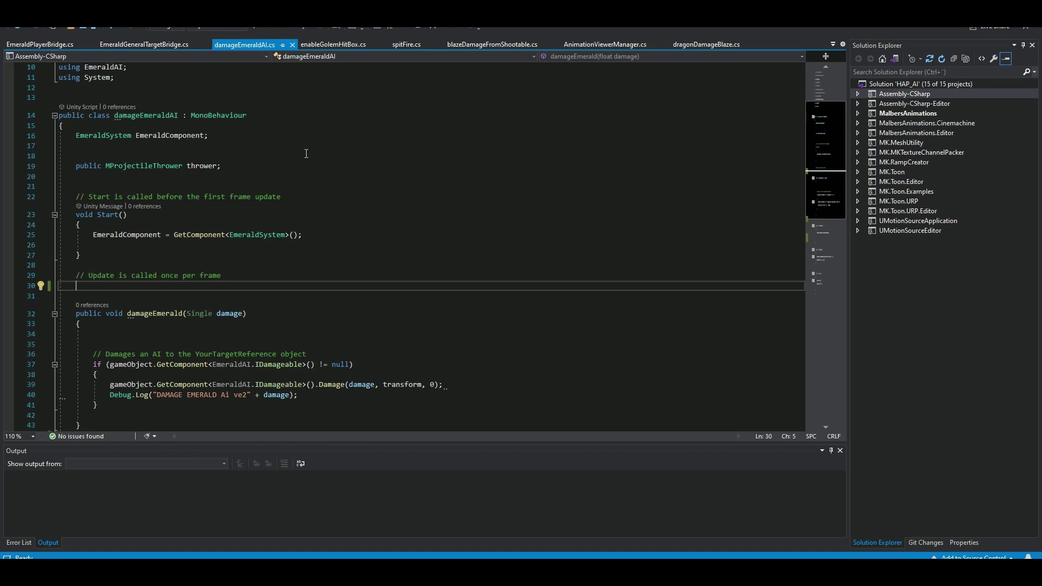
{"action": "scroll", "coordinate": [306, 154], "scroll_direction": "down", "scroll_amount": 1}
{"action": "left_click_drag", "start_coordinate": [75, 104], "coordinate": [243, 106]}
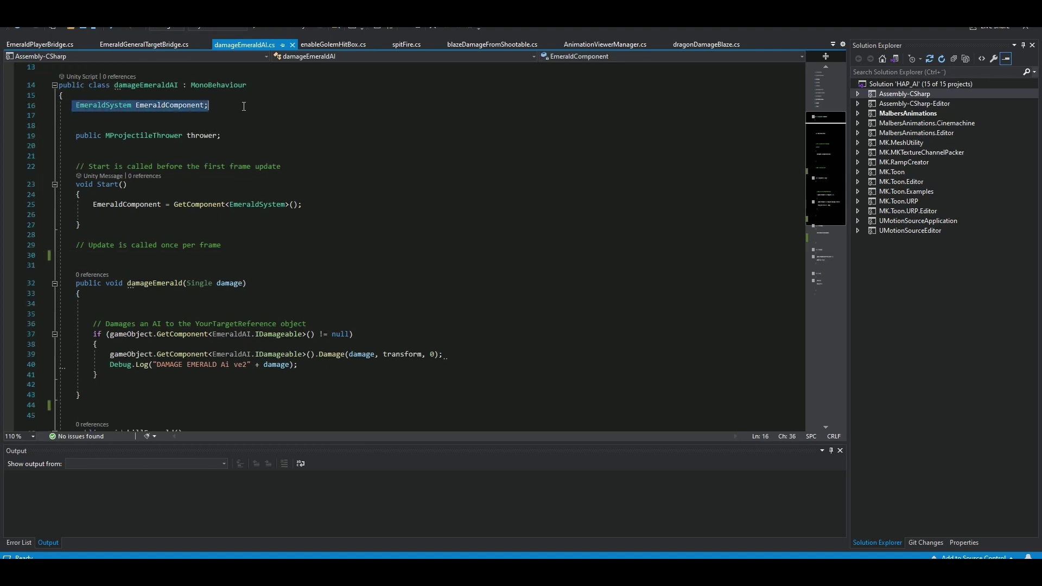
{"action": "left_click_drag", "start_coordinate": [92, 204], "coordinate": [303, 205]}
{"action": "scroll", "coordinate": [121, 210], "scroll_direction": "down", "scroll_amount": 3}
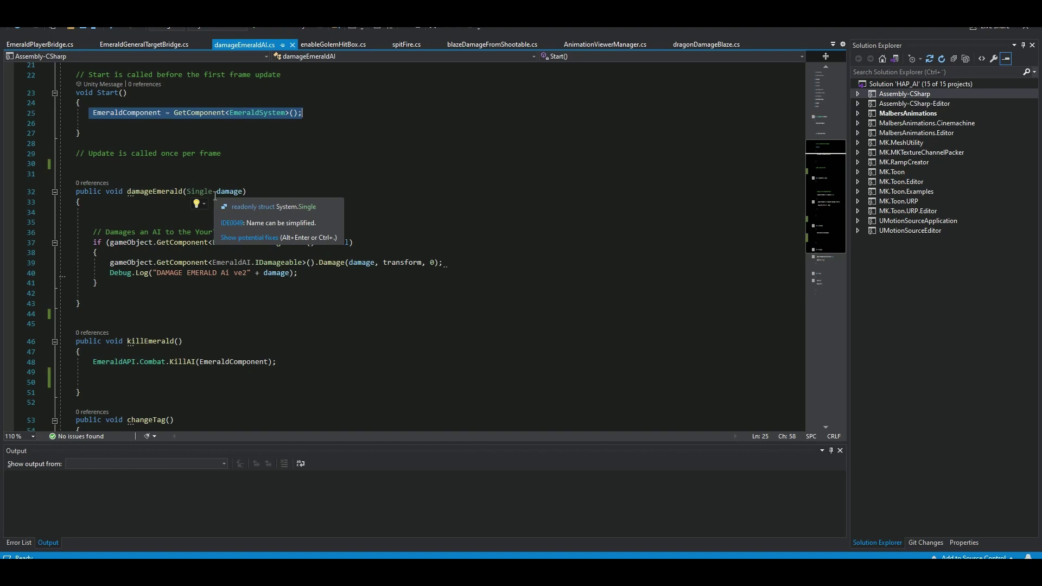
{"action": "left_click", "coordinate": [339, 222]}
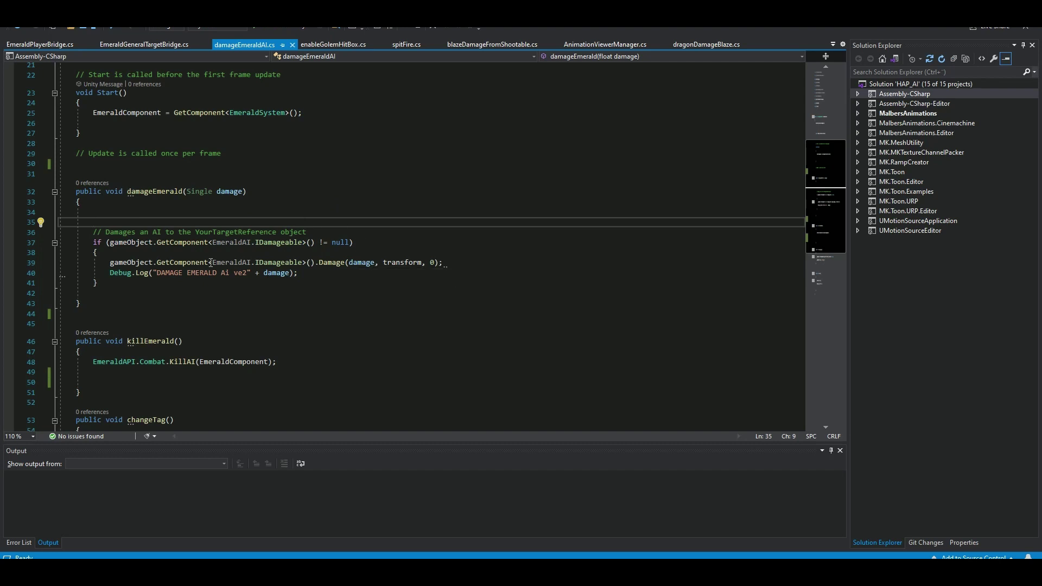
{"action": "left_click_drag", "start_coordinate": [86, 234], "coordinate": [98, 283]}
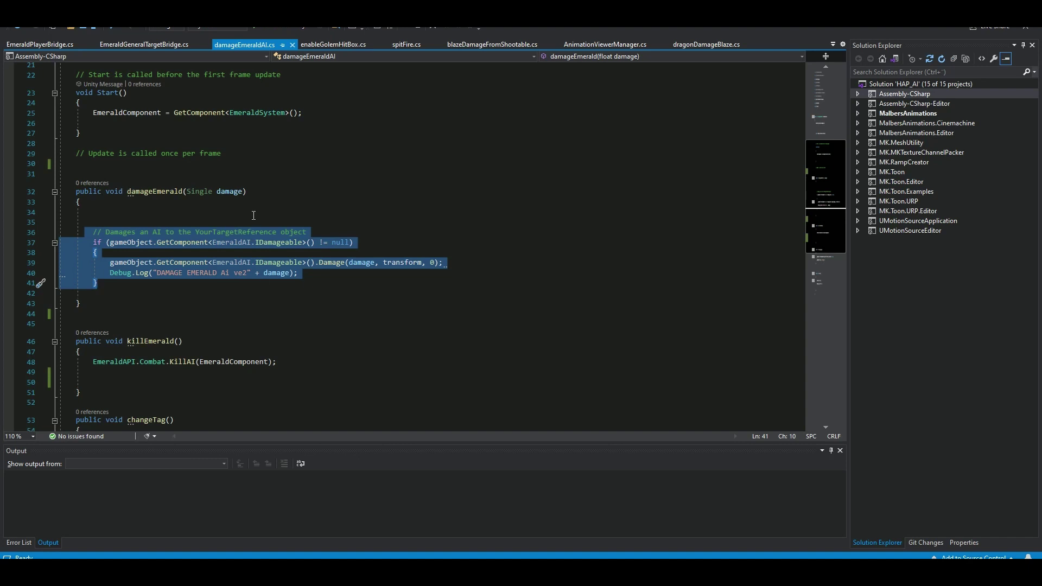
{"action": "left_click", "coordinate": [253, 215]}
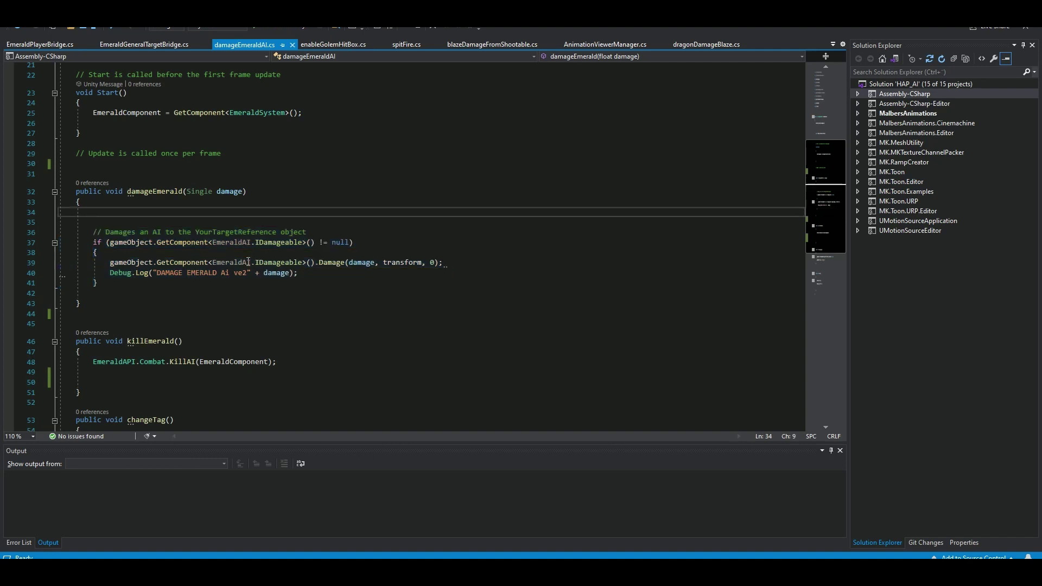
{"action": "double_click", "coordinate": [363, 262]}
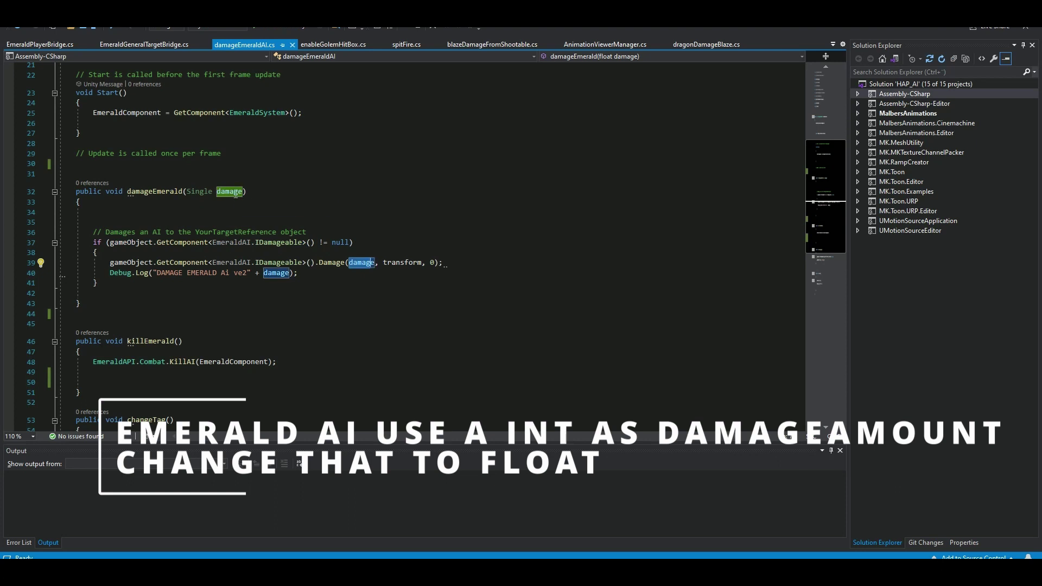
Review the Damage call and debug log in damageEmerald, and the killEmerald, changeTag and shot methods of the damageEmeraldAI script.
{"action": "left_click", "coordinate": [390, 256]}
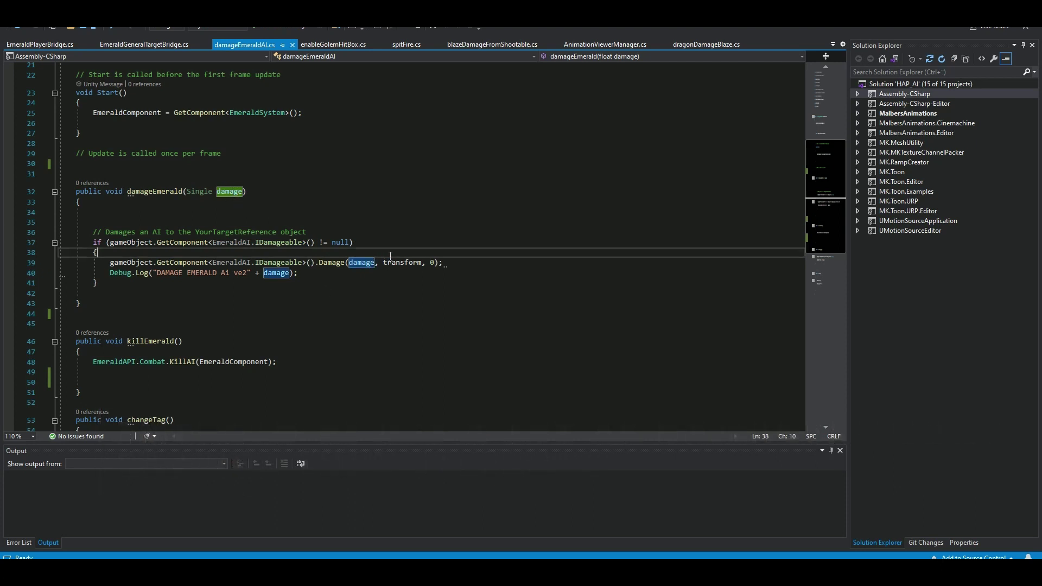
{"action": "left_click_drag", "start_coordinate": [390, 255], "coordinate": [432, 262]}
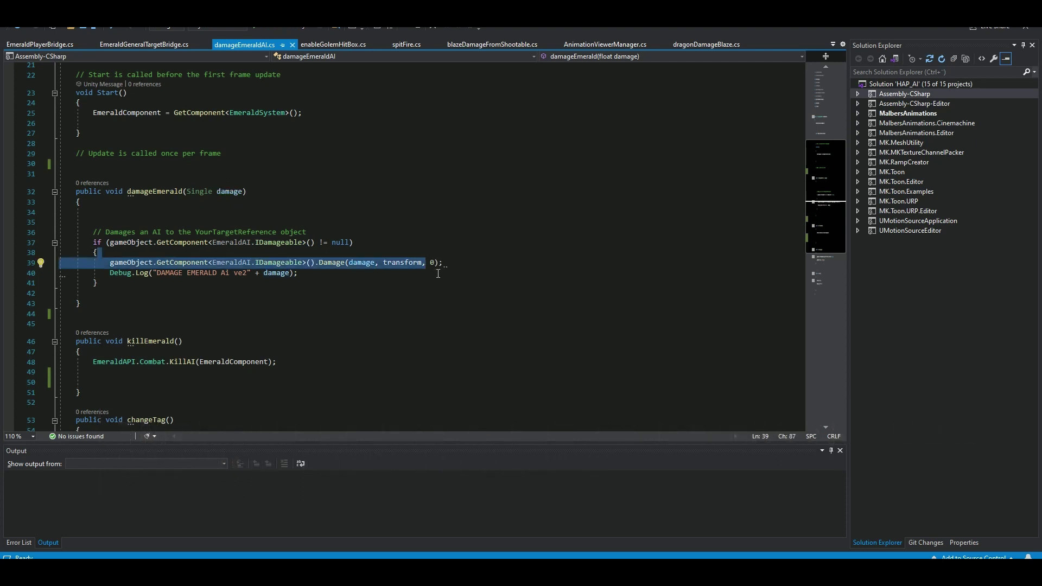
{"action": "left_click", "coordinate": [95, 280]}
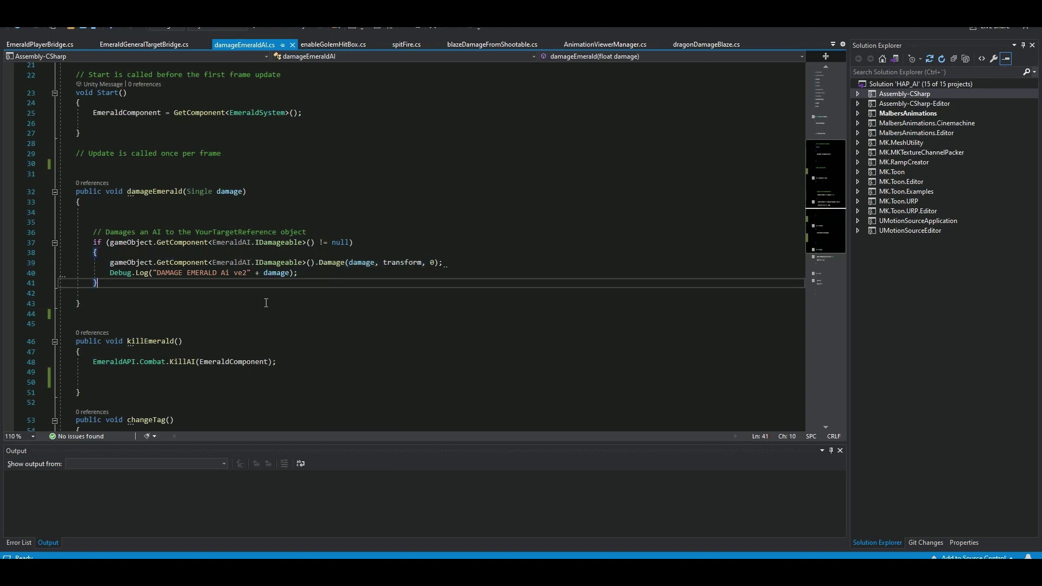
{"action": "left_click_drag", "start_coordinate": [110, 272], "coordinate": [228, 277]}
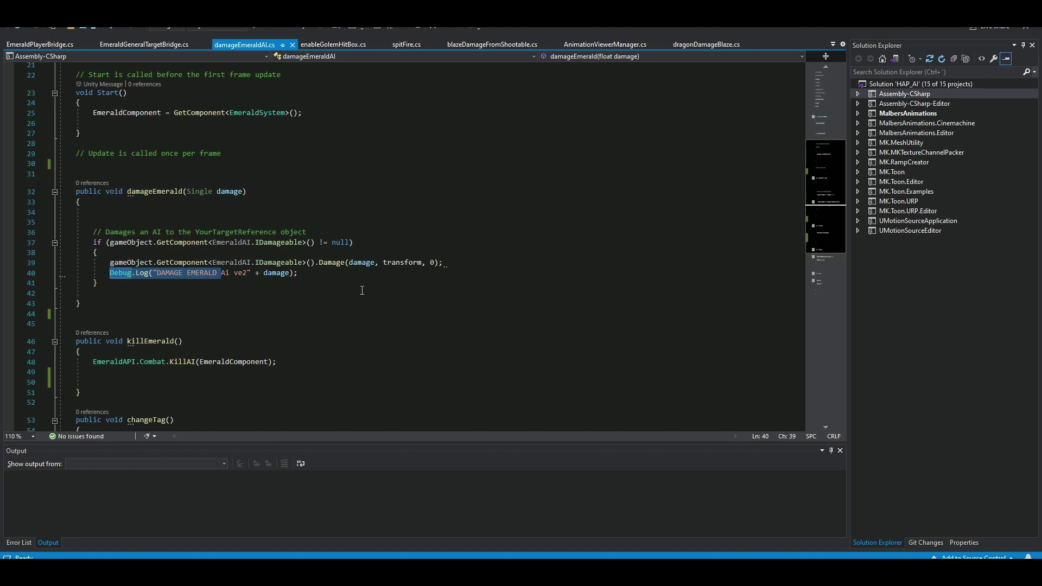
{"action": "scroll", "coordinate": [362, 290], "scroll_direction": "down", "scroll_amount": 2}
{"action": "left_click", "coordinate": [337, 279]}
{"action": "scroll", "coordinate": [322, 274], "scroll_direction": "down", "scroll_amount": 2}
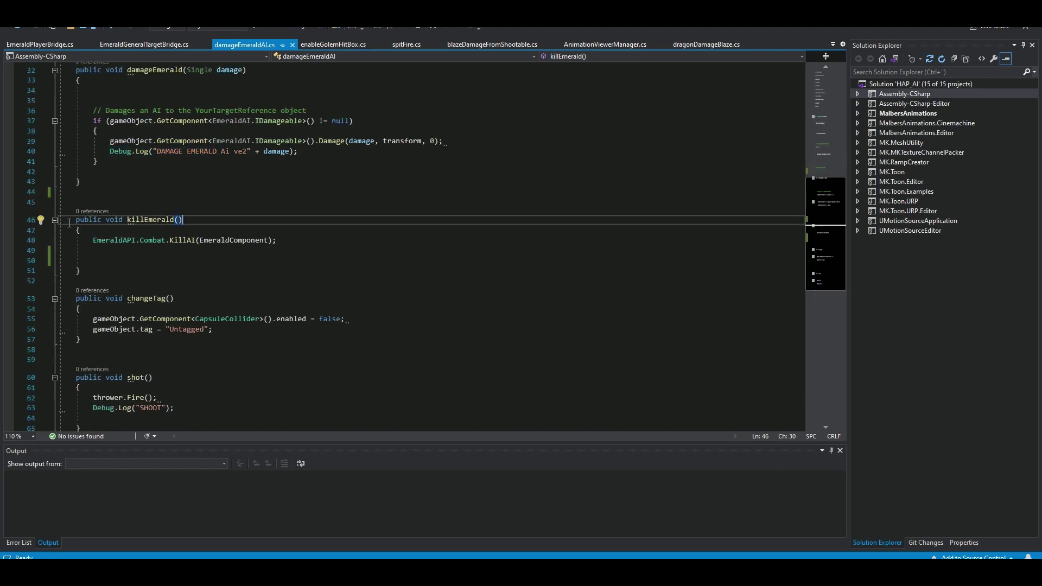
{"action": "scroll", "coordinate": [98, 219], "scroll_direction": "down", "scroll_amount": 1}
{"action": "mouse_move", "coordinate": [158, 186]}
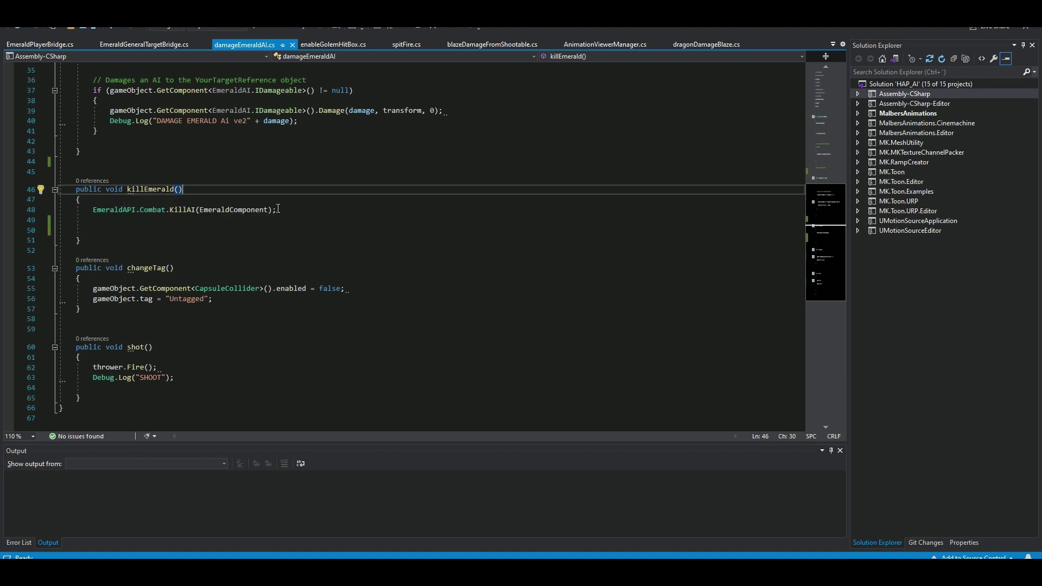
{"action": "left_click_drag", "start_coordinate": [127, 190], "coordinate": [185, 190]}
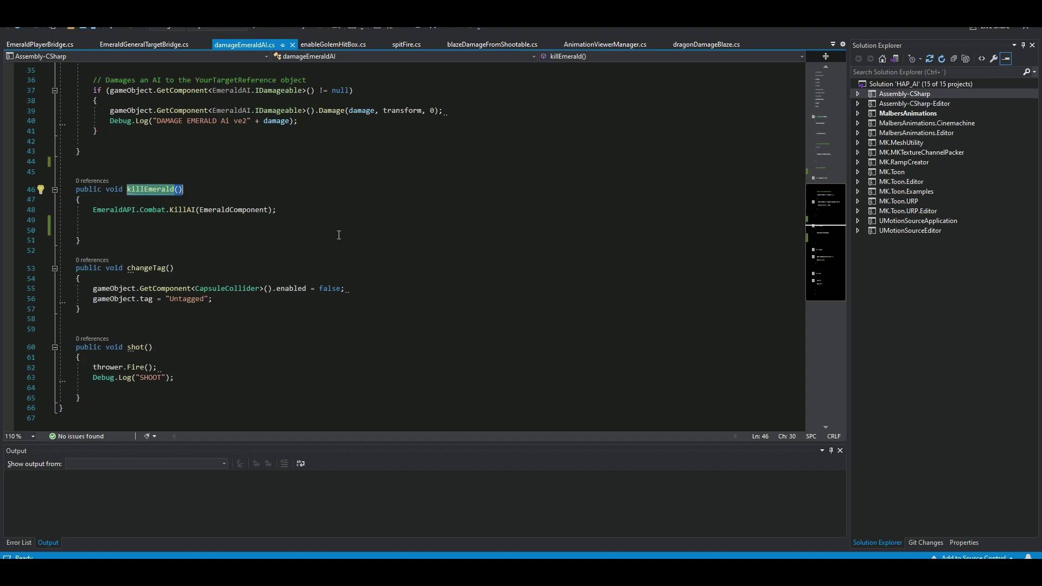
{"action": "scroll", "coordinate": [211, 264], "scroll_direction": "down", "scroll_amount": 2}
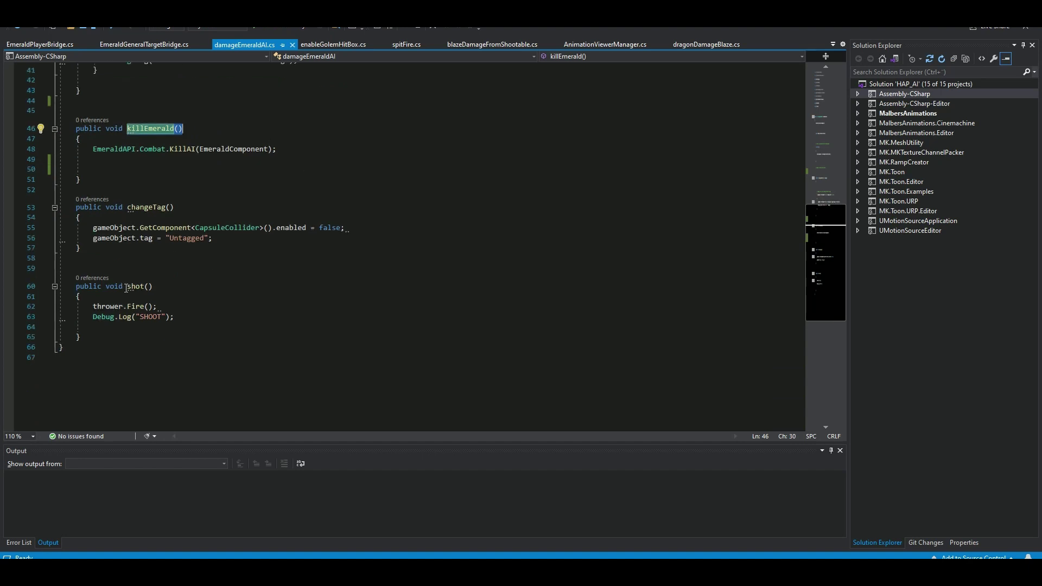
{"action": "left_click_drag", "start_coordinate": [126, 288], "coordinate": [175, 317]}
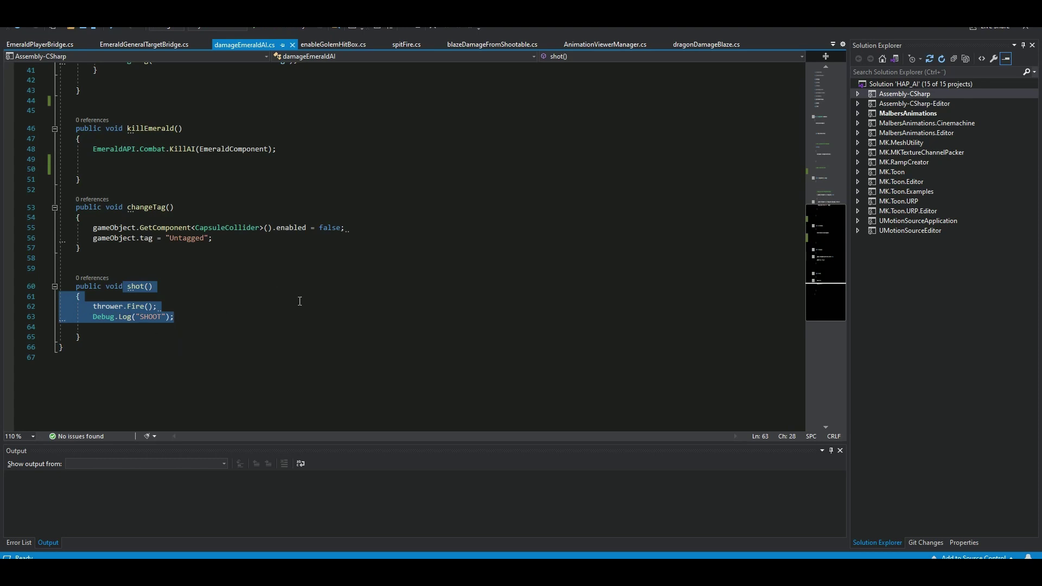
{"action": "left_click", "coordinate": [200, 208]}
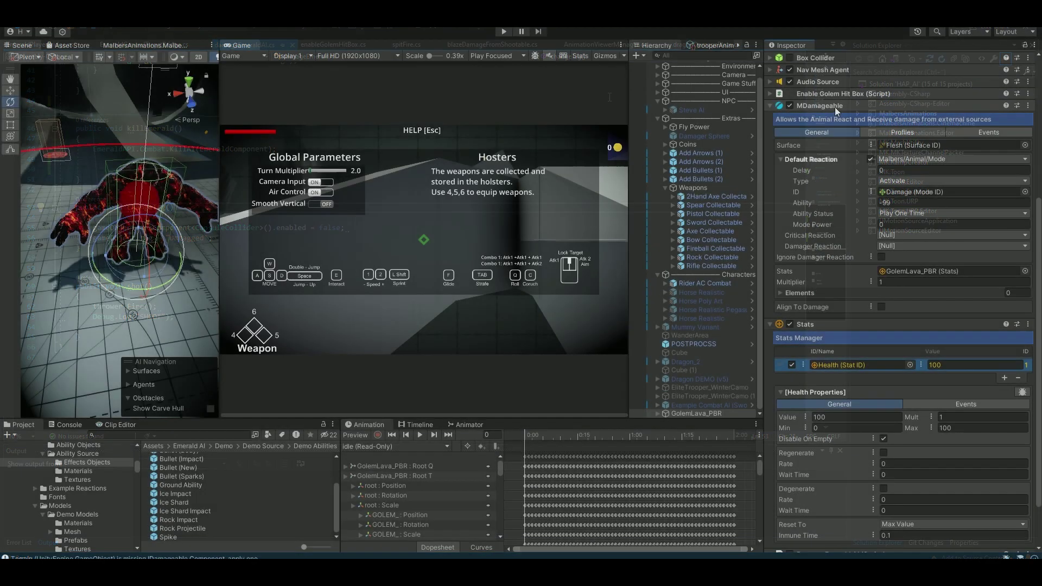
Add an On Receiving Damage event to the golem's MDamageable that calls the dynamic damageEmeraldAI.damageEmerald on GolemLava_PBR, and collapse the component.
{"action": "left_click", "coordinate": [998, 133]}
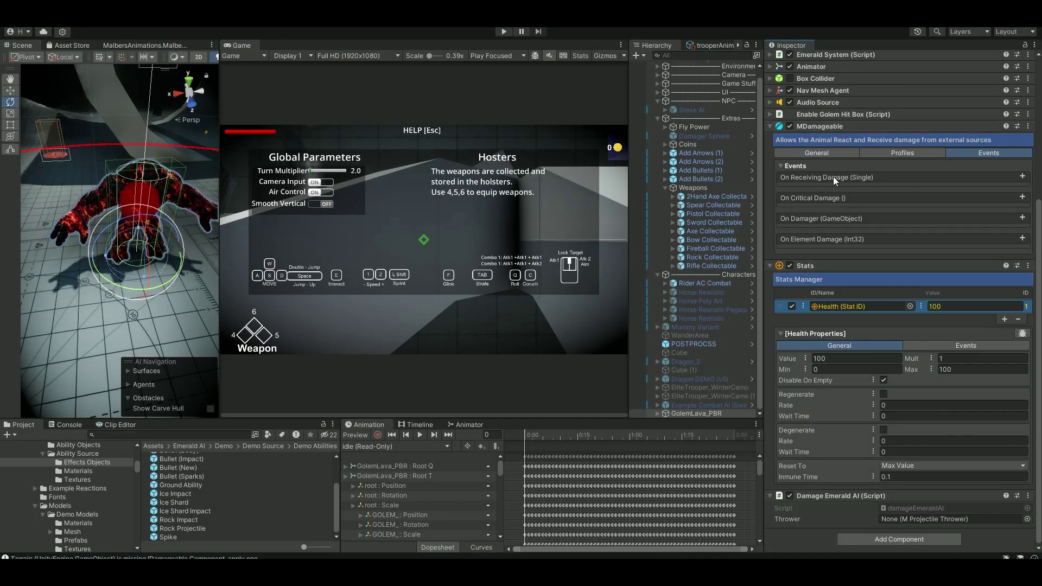
{"action": "left_click", "coordinate": [1022, 176]}
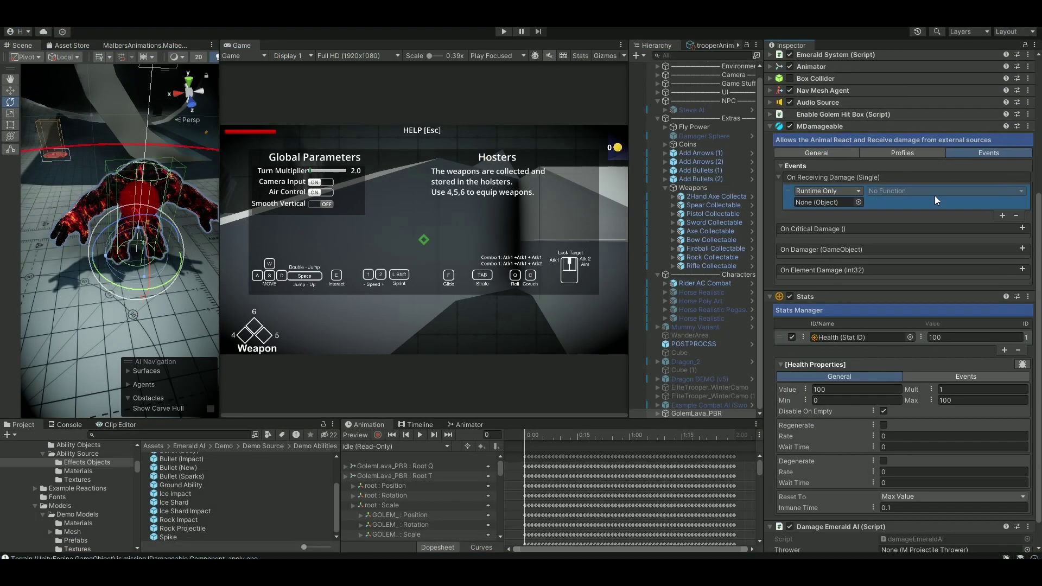
{"action": "scroll", "coordinate": [917, 304], "scroll_direction": "down", "scroll_amount": 1}
{"action": "left_click_drag", "start_coordinate": [828, 493], "coordinate": [814, 172]}
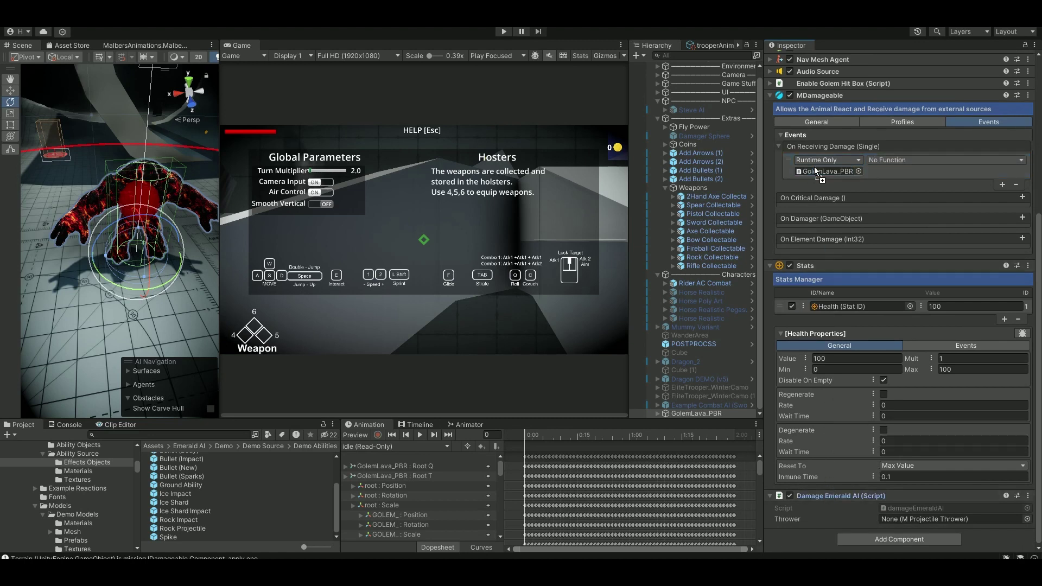
{"action": "left_click", "coordinate": [895, 160]}
{"action": "mouse_move", "coordinate": [931, 428]}
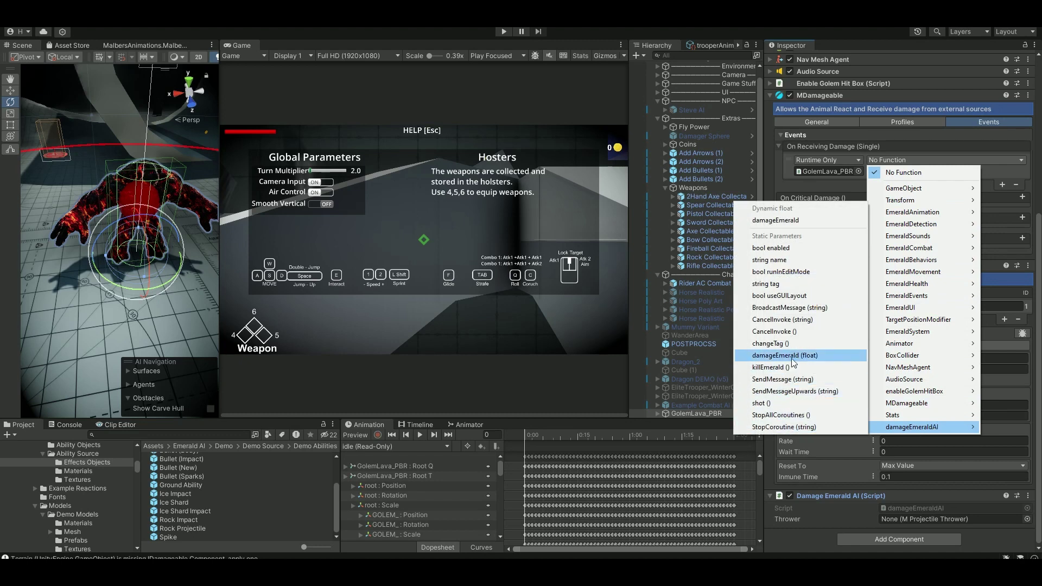
{"action": "left_click", "coordinate": [794, 220]}
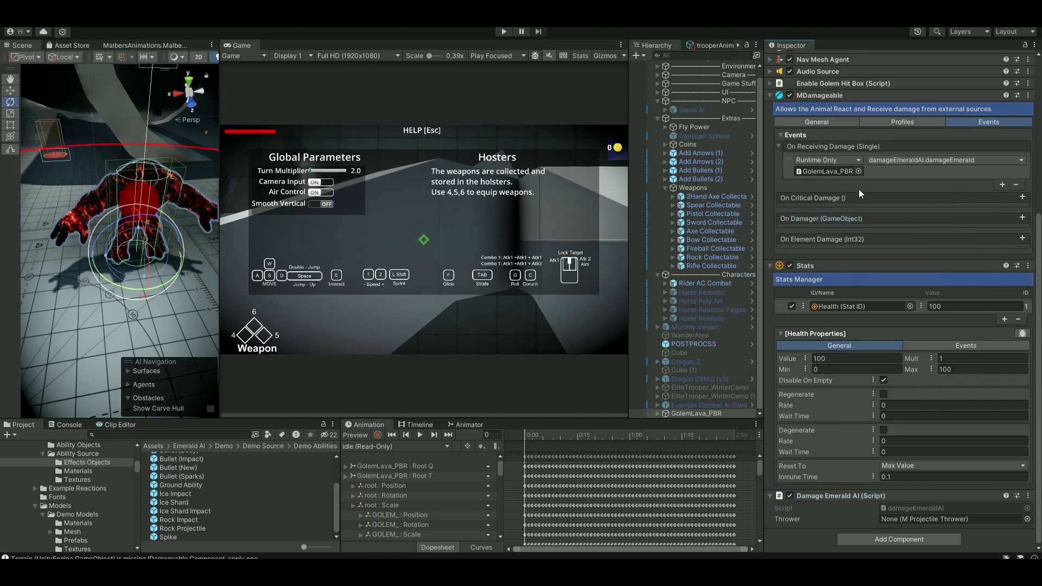
{"action": "left_click", "coordinate": [771, 95]}
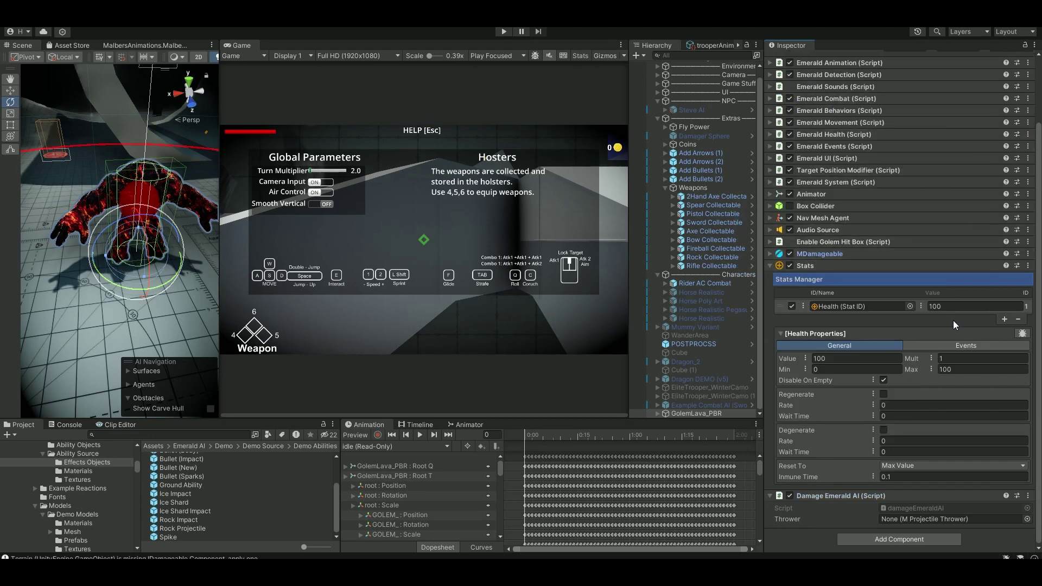
Add an On Health empty event to the golem's Health stat that calls damageEmeraldAI.killEmerald on GolemLava_PBR.
{"action": "left_click", "coordinate": [959, 346]}
{"action": "scroll", "coordinate": [836, 339], "scroll_direction": "down", "scroll_amount": 5}
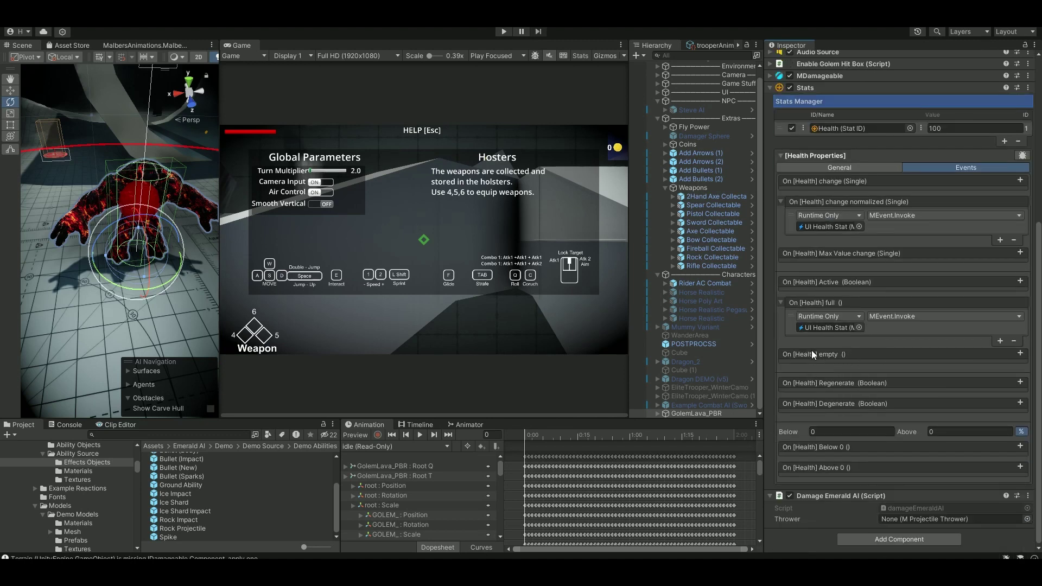
{"action": "left_click", "coordinate": [1019, 354]}
{"action": "scroll", "coordinate": [922, 434], "scroll_direction": "down", "scroll_amount": 1}
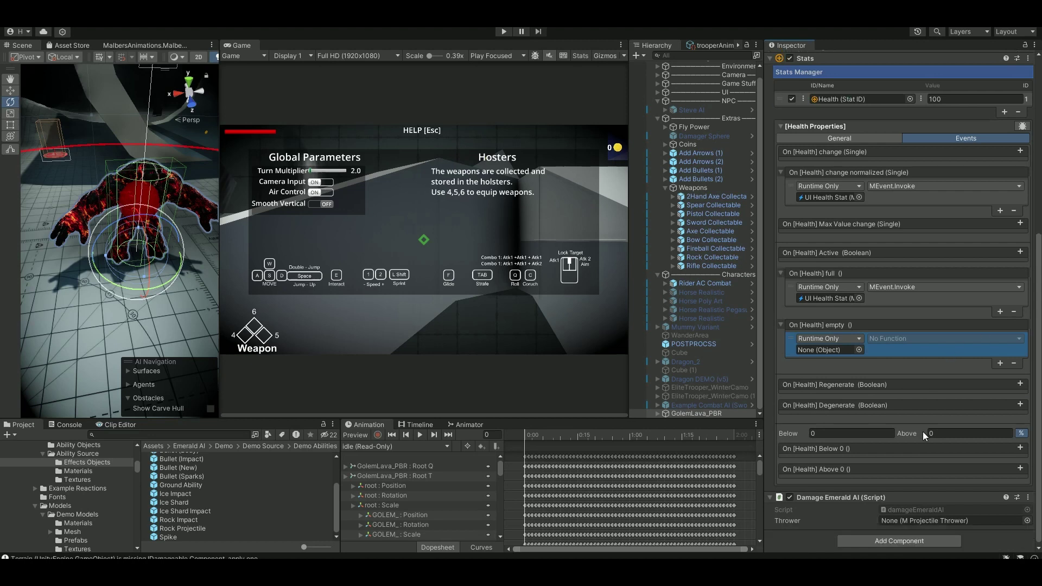
{"action": "left_click_drag", "start_coordinate": [831, 499], "coordinate": [826, 349]}
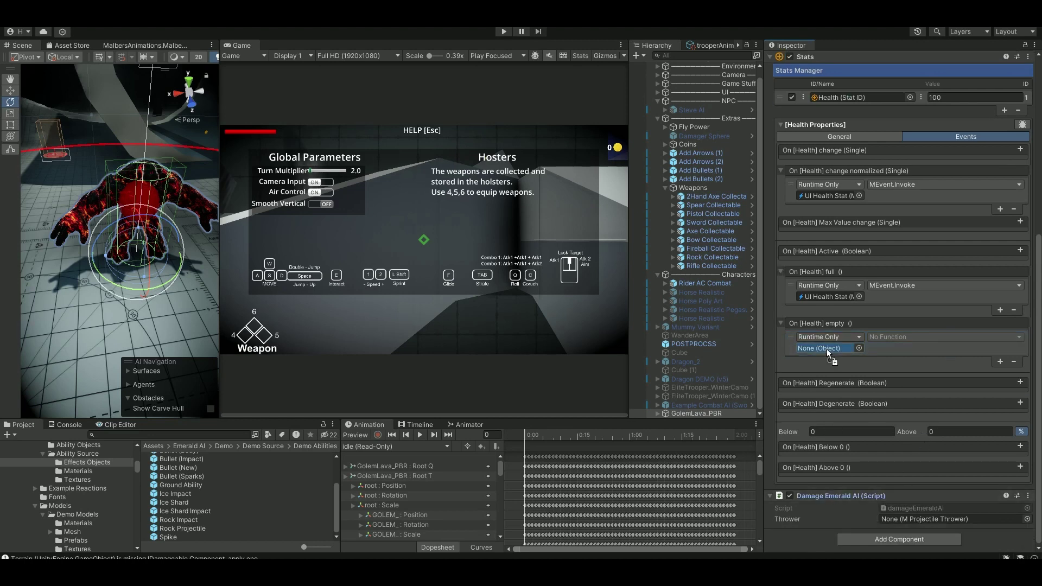
{"action": "left_click", "coordinate": [926, 338]}
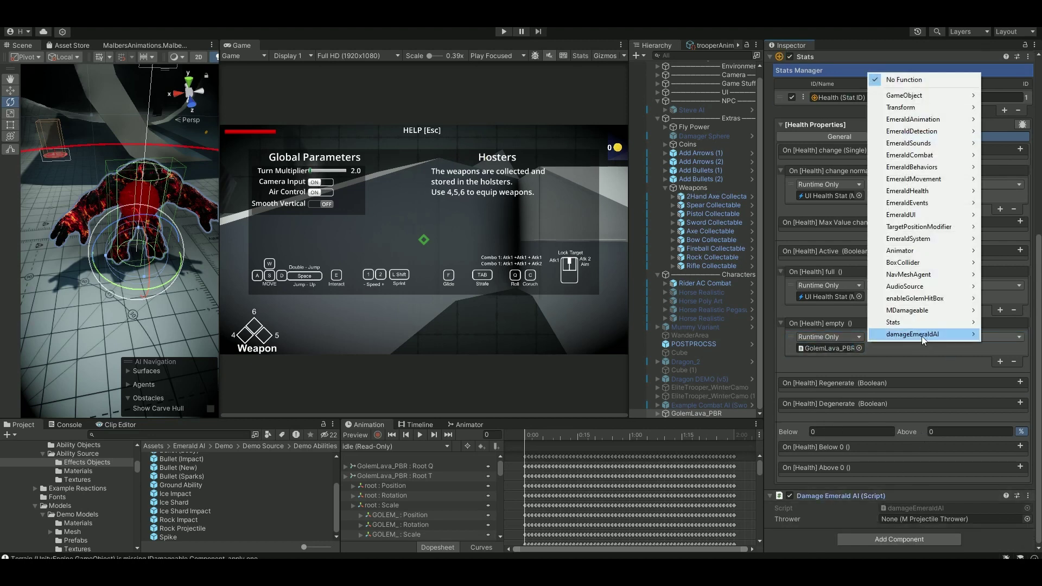
{"action": "mouse_move", "coordinate": [921, 336]}
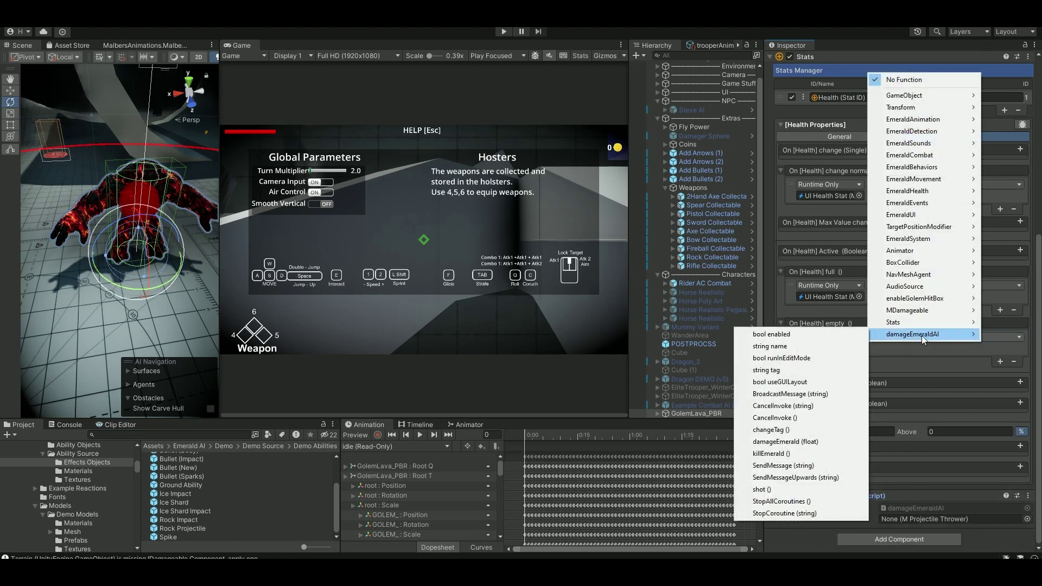
{"action": "left_click", "coordinate": [775, 455]}
Check which start weapon is assigned in the Weapon Manager's general settings on Rider AC Combat, and locate that weapon in the scene.
{"action": "left_click", "coordinate": [711, 266]}
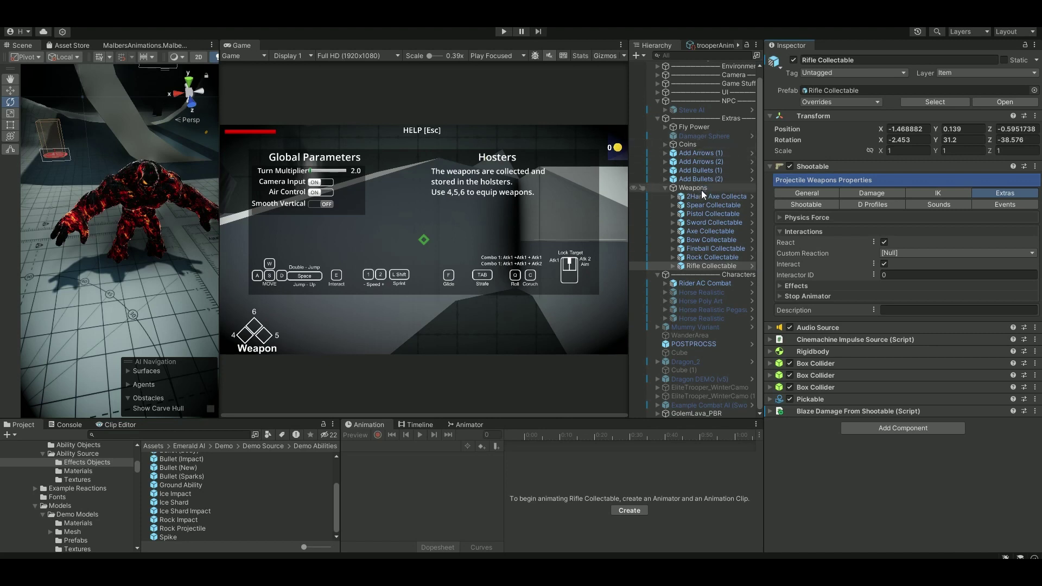
{"action": "left_click", "coordinate": [706, 285]}
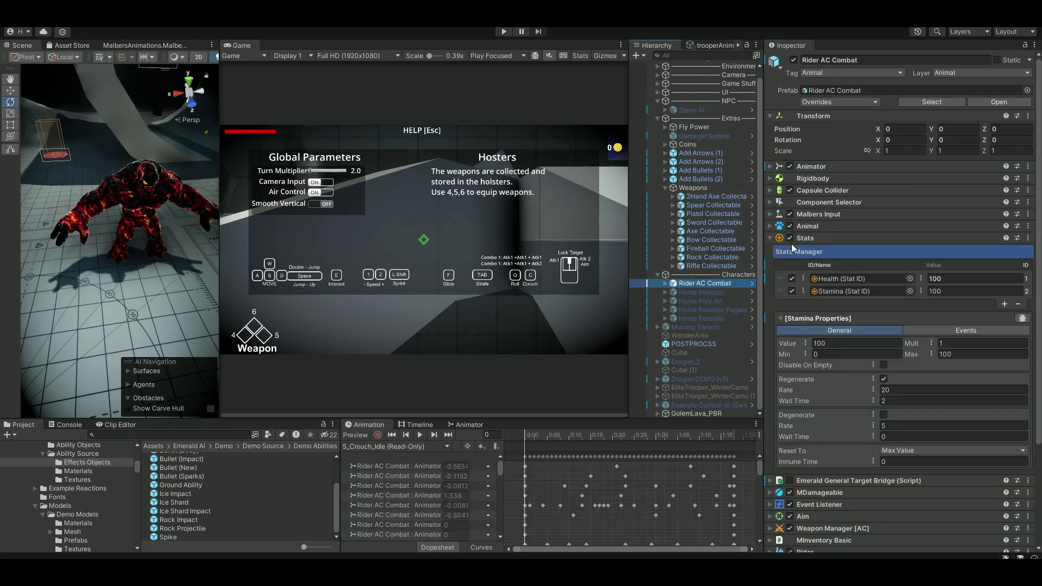
{"action": "left_click", "coordinate": [770, 240]}
{"action": "left_click", "coordinate": [819, 298]}
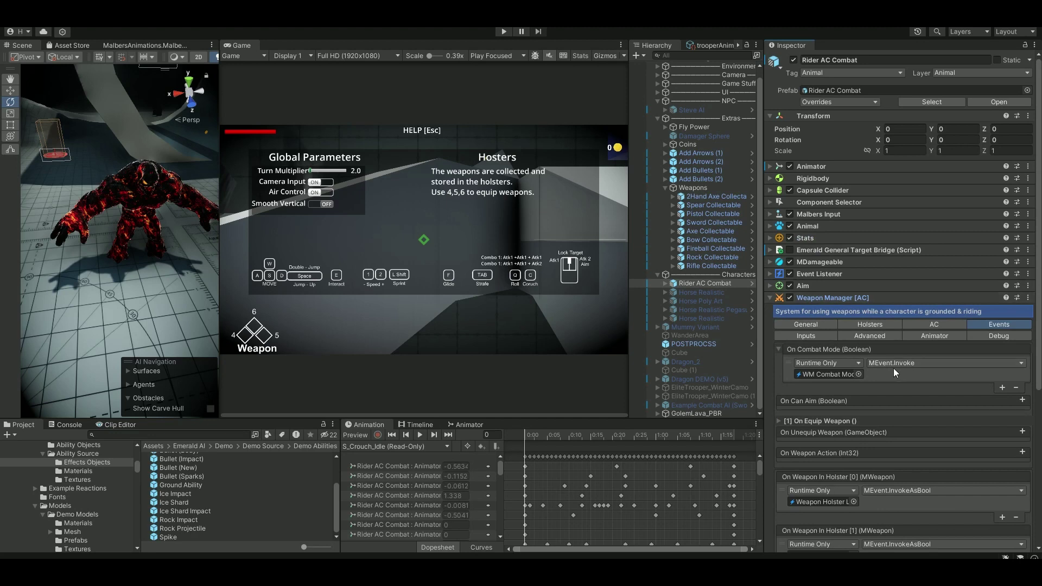
{"action": "left_click", "coordinate": [782, 326]}
{"action": "left_click", "coordinate": [902, 348]}
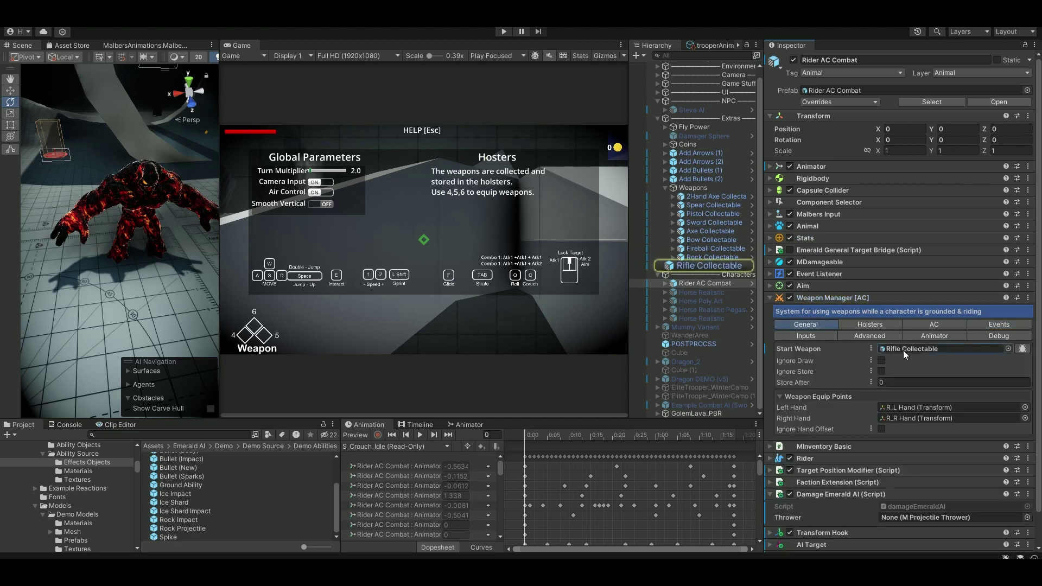
Examine the Rifle Collectable's general Shootable settings and the layers included in its Hit Layer _Riffle_HARO variable.
{"action": "left_click", "coordinate": [704, 266]}
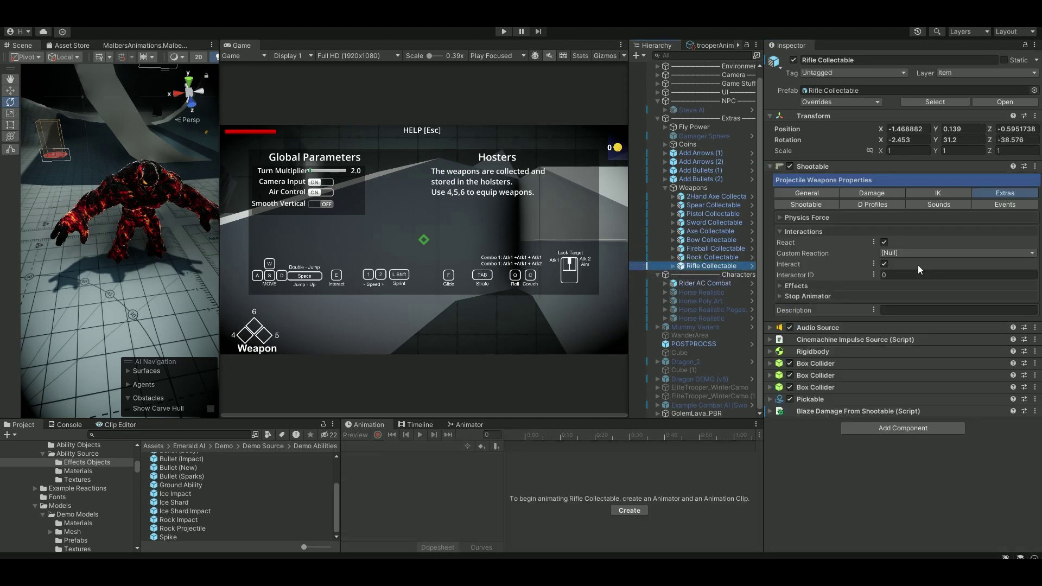
{"action": "left_click", "coordinate": [815, 194]}
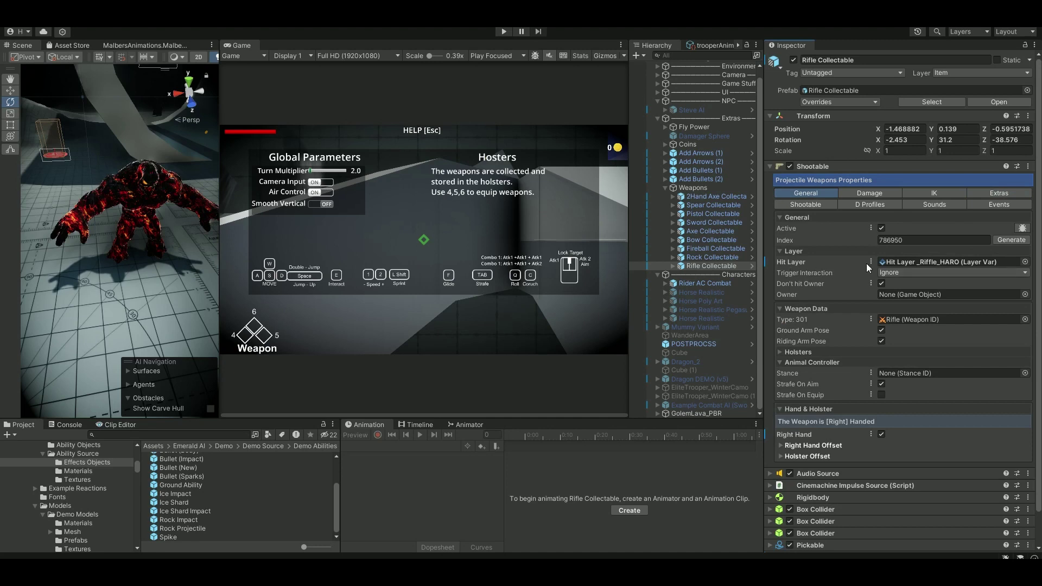
{"action": "left_click", "coordinate": [901, 260]}
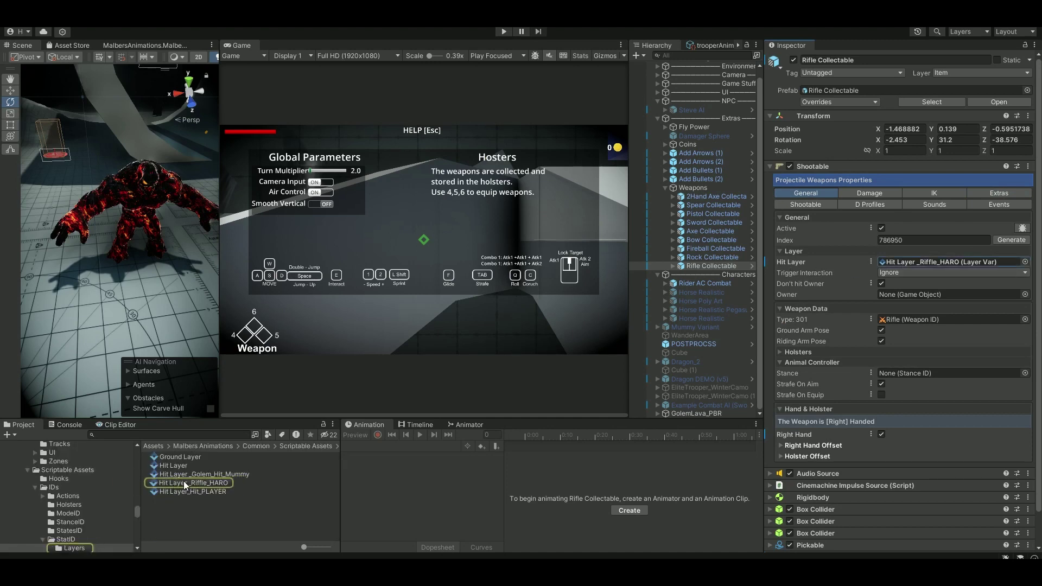
{"action": "left_click", "coordinate": [185, 483]}
{"action": "left_click", "coordinate": [911, 100]}
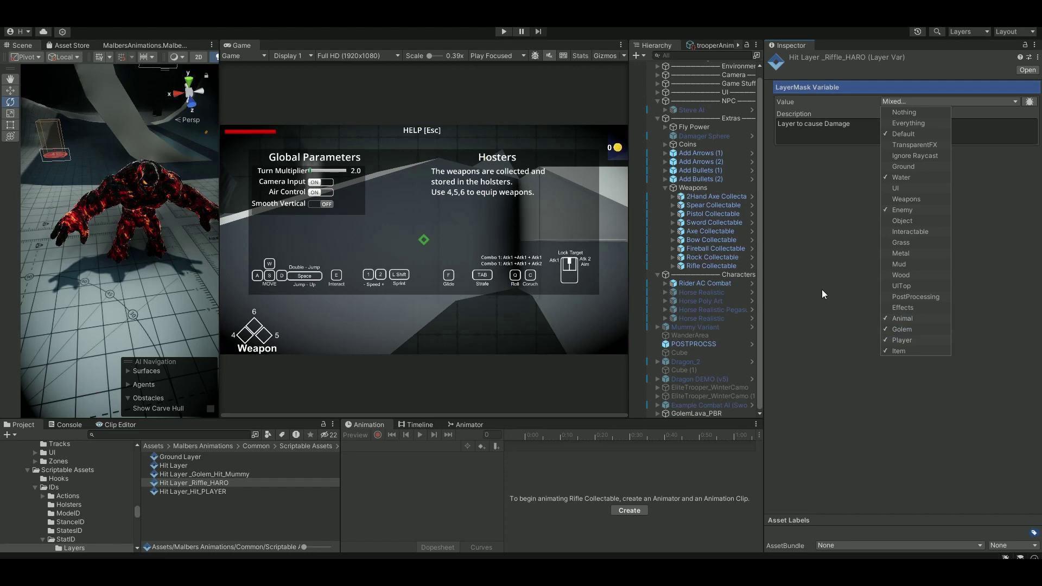
Set the Rifle Collectable's minimum and maximum Health damage to 25 in its Shootable damage settings.
{"action": "left_click", "coordinate": [712, 265]}
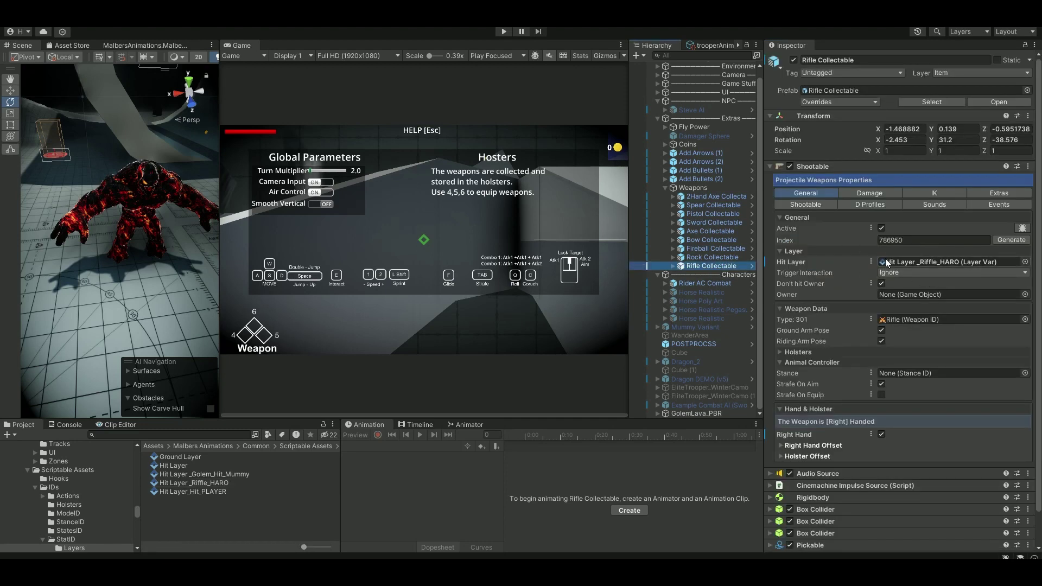
{"action": "left_click", "coordinate": [847, 190]}
{"action": "left_click", "coordinate": [848, 190]}
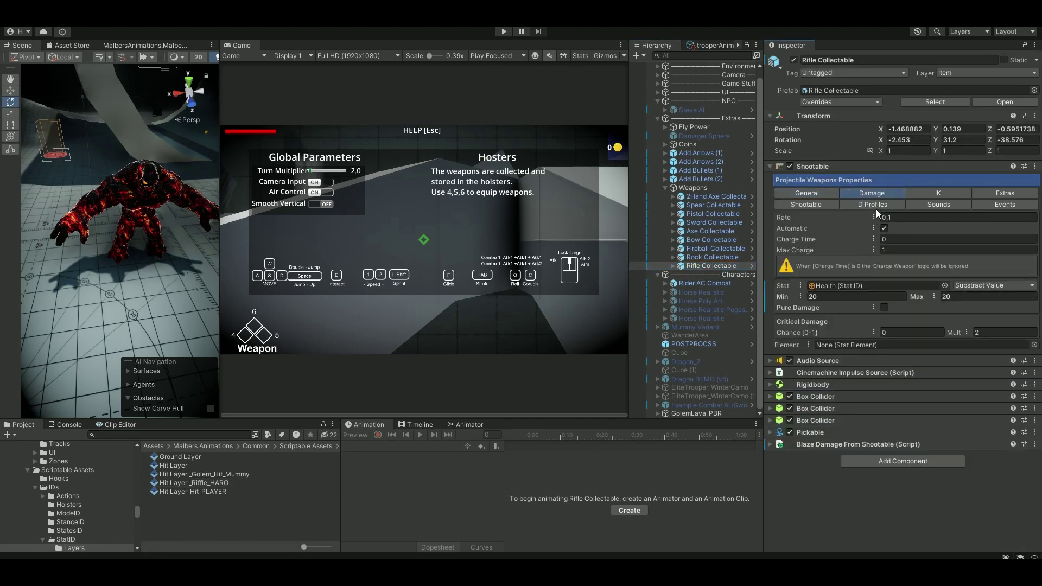
{"action": "left_click", "coordinate": [827, 296]}
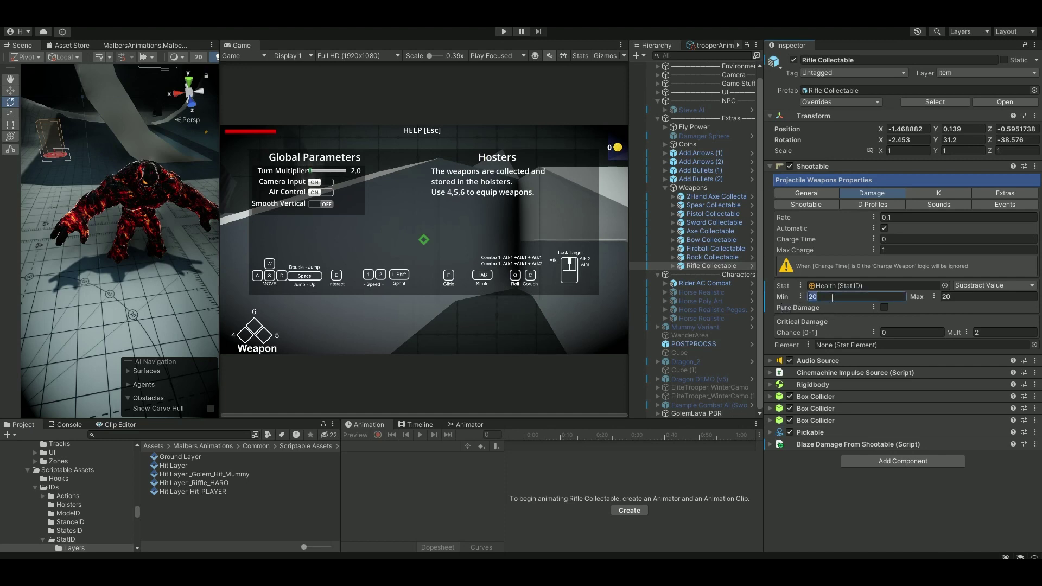
{"action": "type", "text": "25"}
{"action": "left_click", "coordinate": [953, 296]}
{"action": "type", "text": "25"}
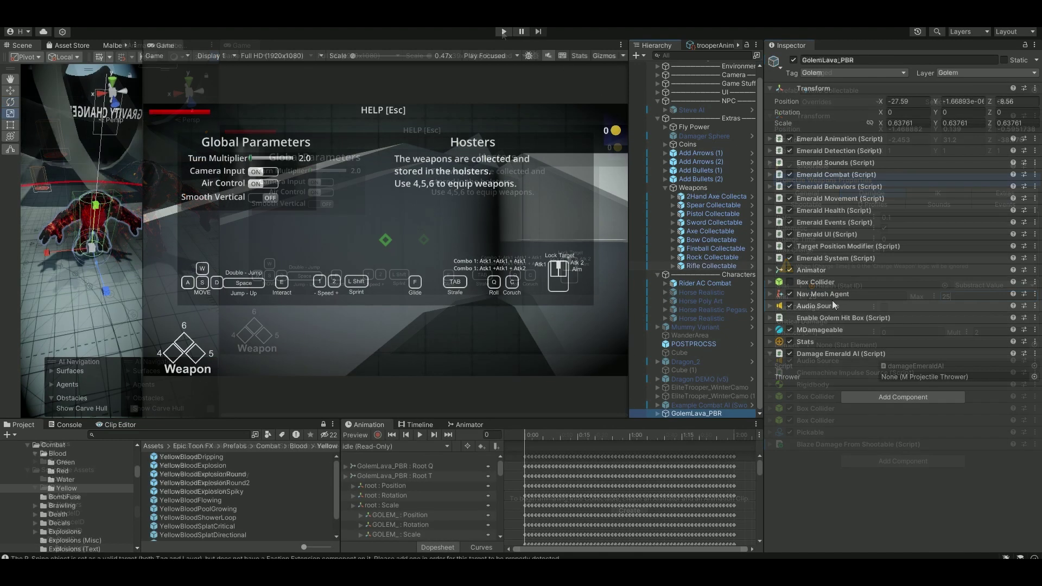
Enable the Box Collider on GolemLava_PBR and expand its settings.
{"action": "left_click", "coordinate": [789, 281]}
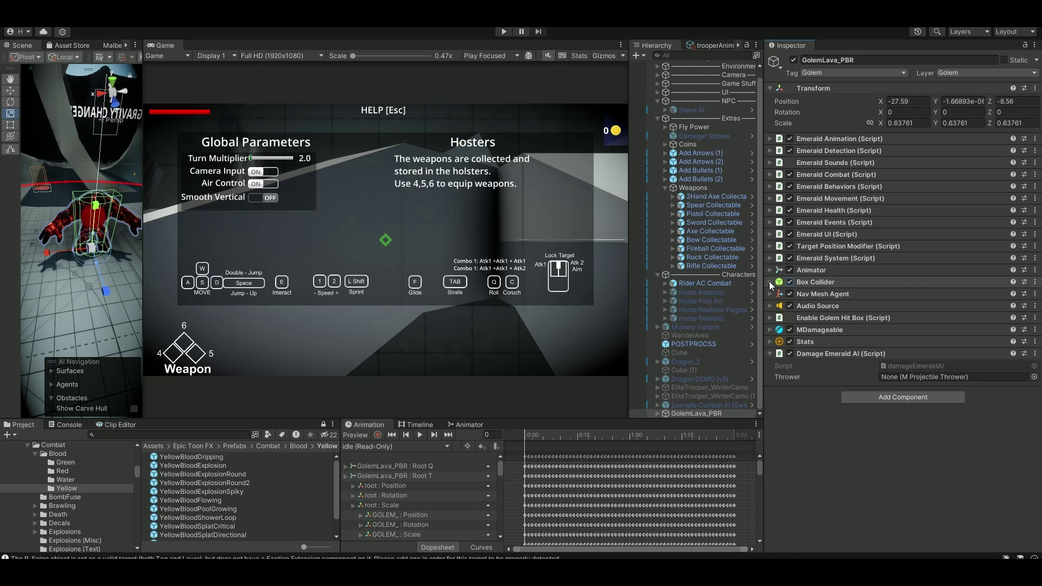
{"action": "left_click", "coordinate": [769, 282]}
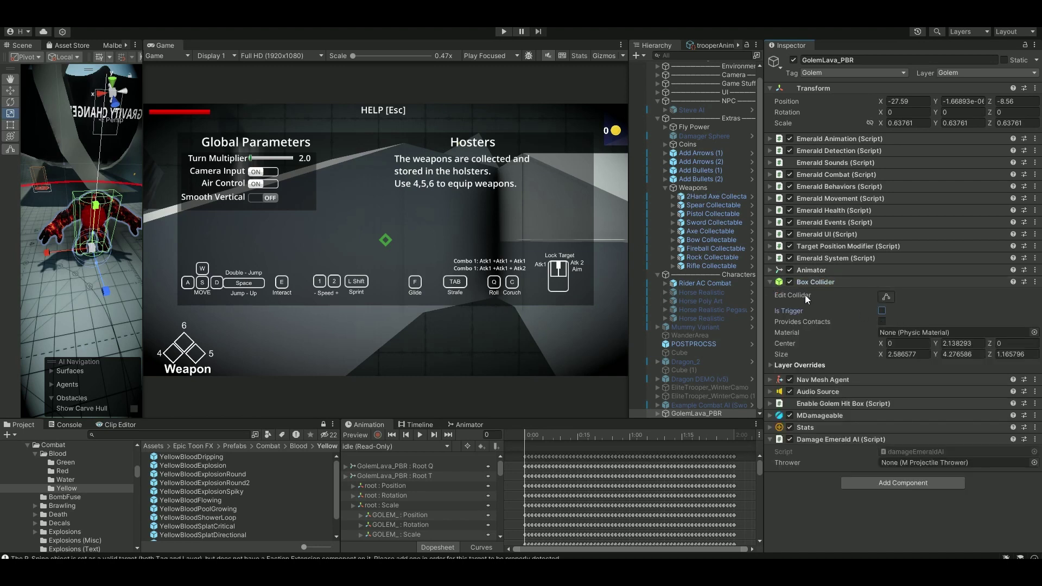
Collapse the golem's Box Collider settings and play-test the scene, shooting the golem with the rifle until it dies, and stop the test.
{"action": "left_click", "coordinate": [770, 283]}
{"action": "left_click", "coordinate": [503, 34]}
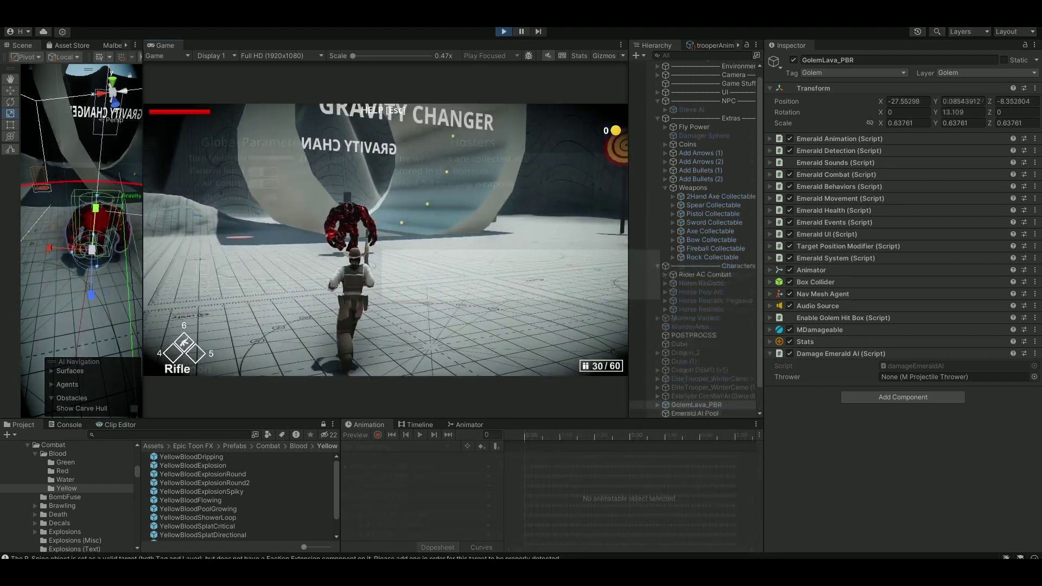
{"action": "left_click", "coordinate": [386, 240]}
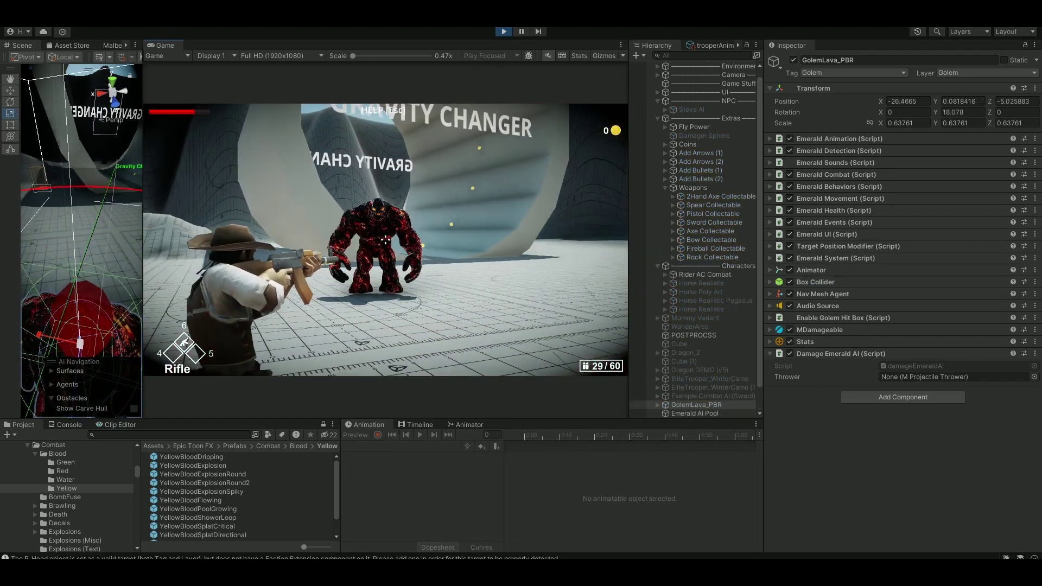
{"action": "left_click", "coordinate": [386, 239]}
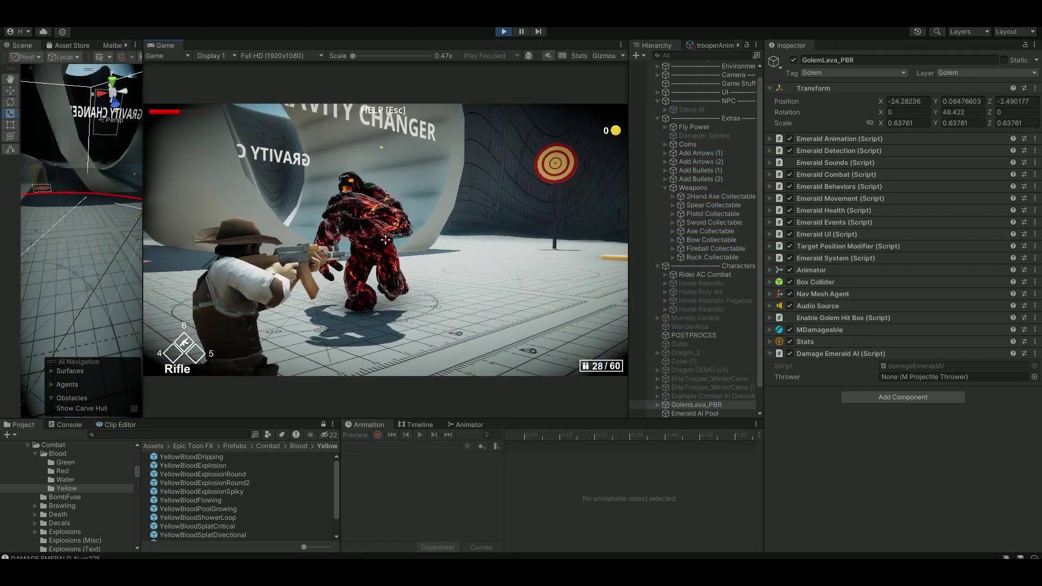
{"action": "left_click", "coordinate": [386, 239]}
{"action": "left_click", "coordinate": [385, 239]}
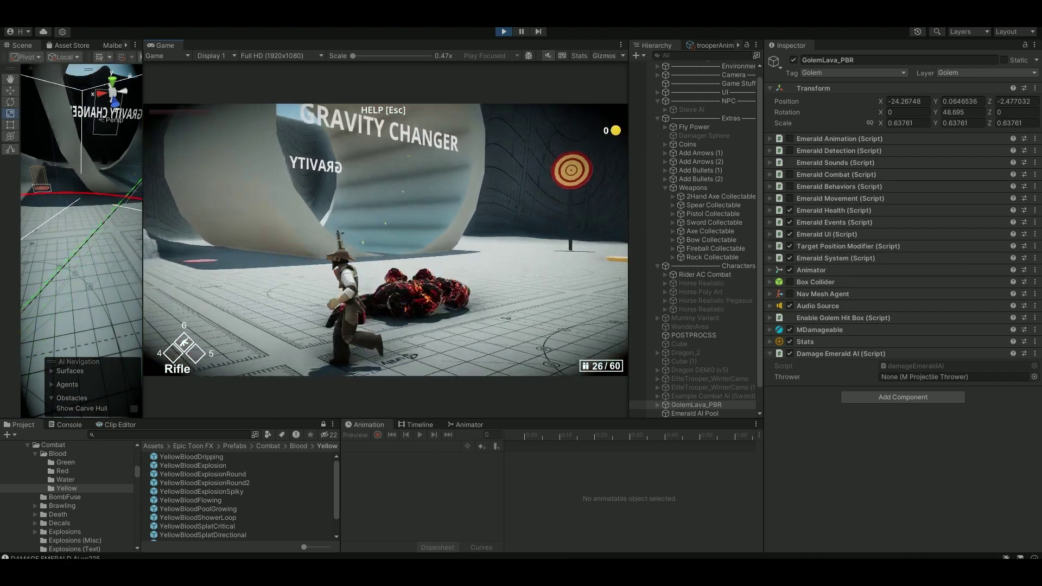
{"action": "key", "text": "w"}
{"action": "key", "text": "ctrl+p"}
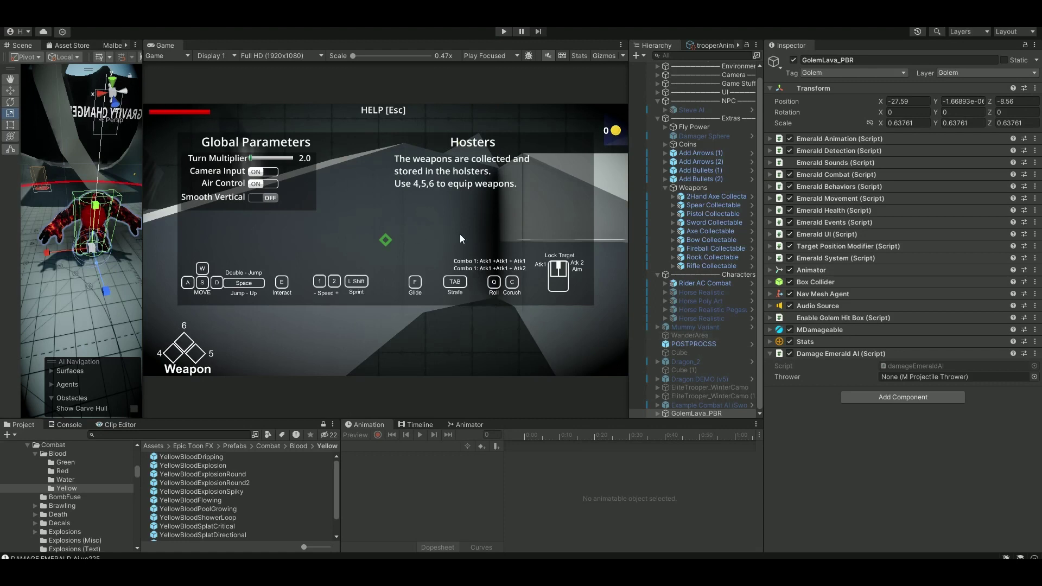
Expand the Stats Health events on GolemLava_PBR and locate the event asset used by On [Health] change normalized in the project.
{"action": "left_click", "coordinate": [703, 386]}
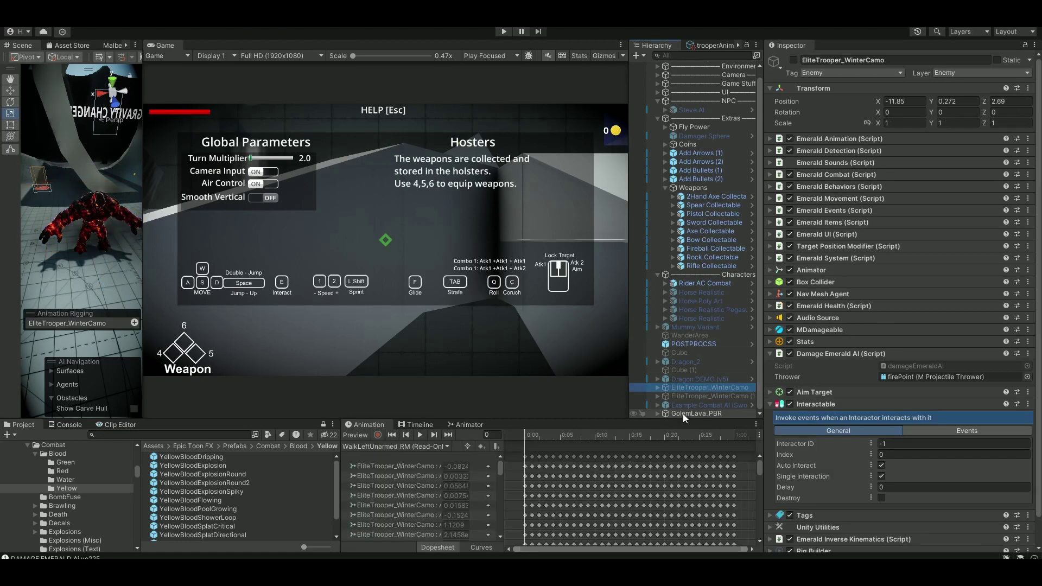
{"action": "left_click", "coordinate": [682, 413]}
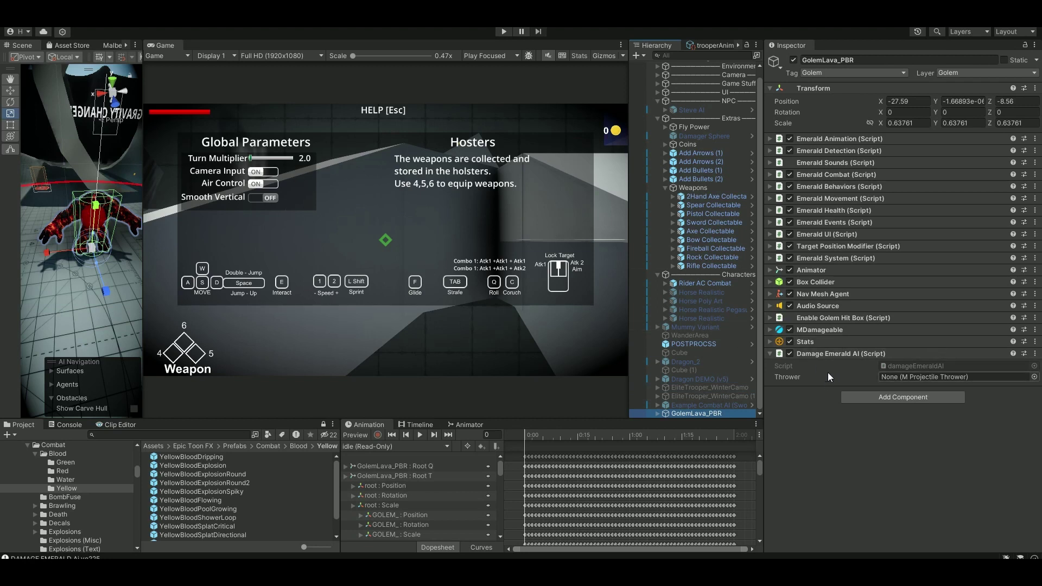
{"action": "left_click", "coordinate": [822, 344]}
{"action": "left_click", "coordinate": [821, 343]}
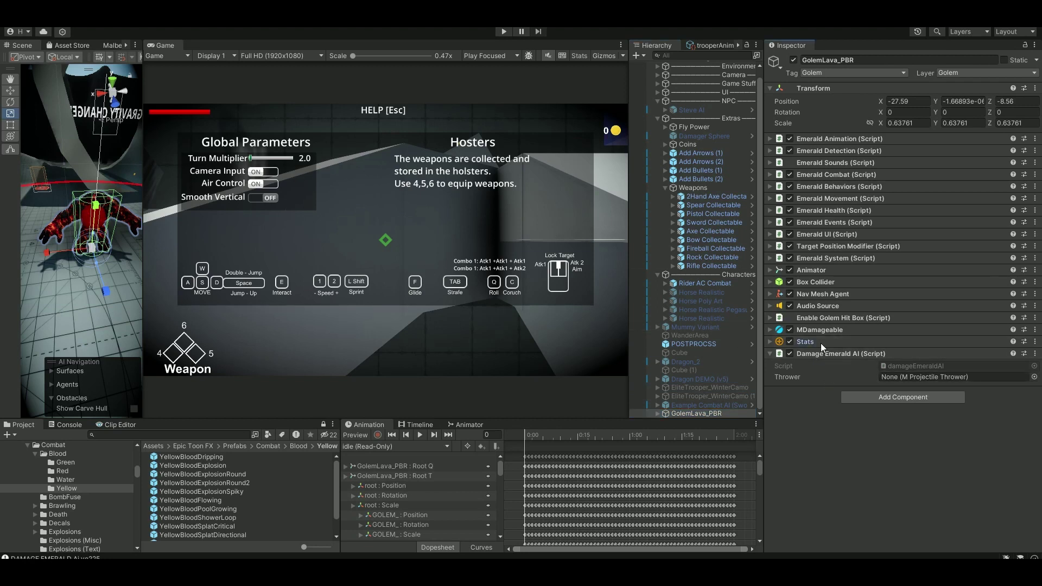
{"action": "scroll", "coordinate": [884, 360], "scroll_direction": "down", "scroll_amount": 3}
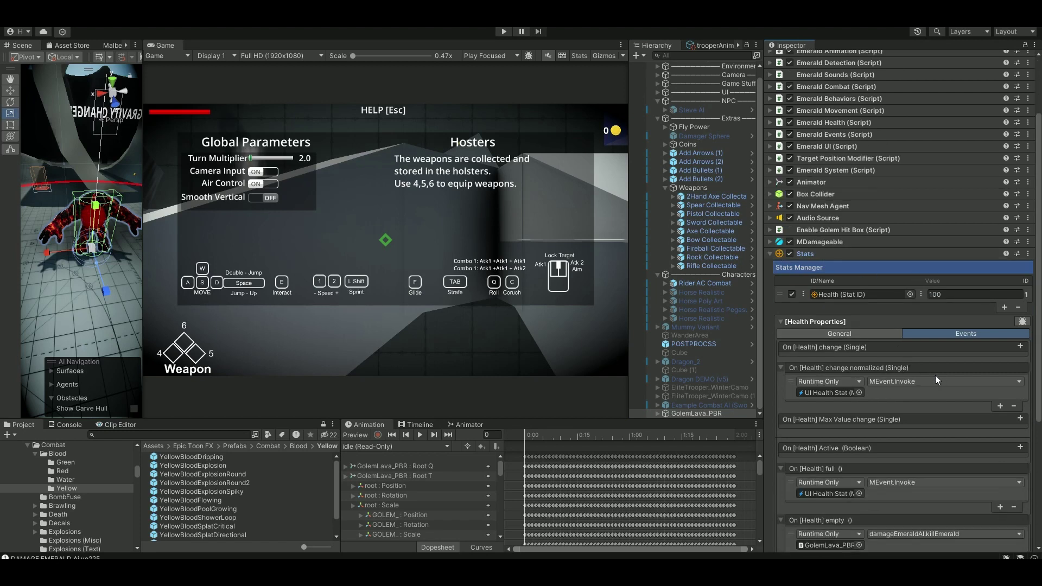
{"action": "scroll", "coordinate": [935, 376], "scroll_direction": "down", "scroll_amount": 1}
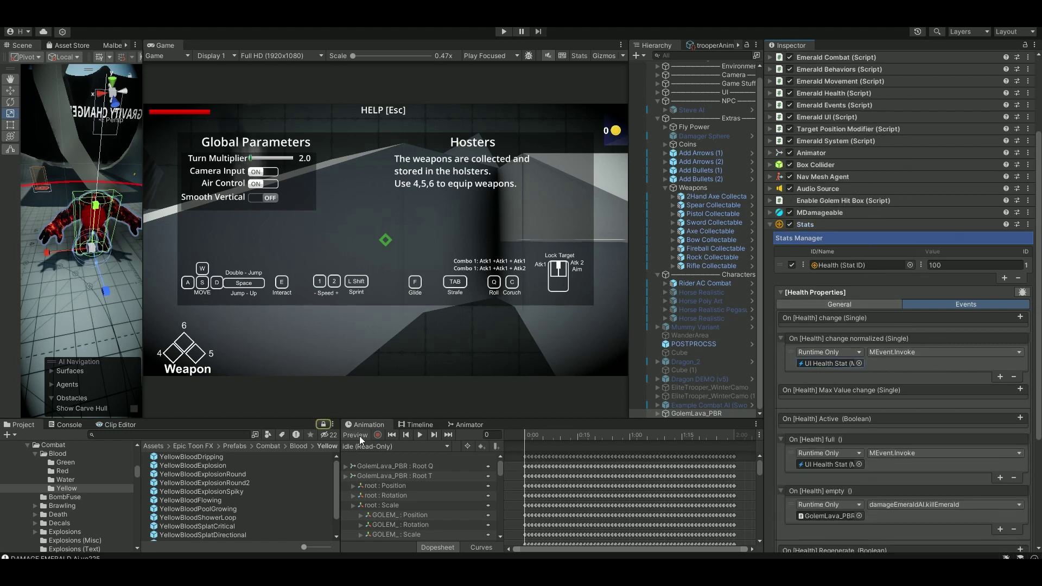
{"action": "left_click", "coordinate": [813, 363]}
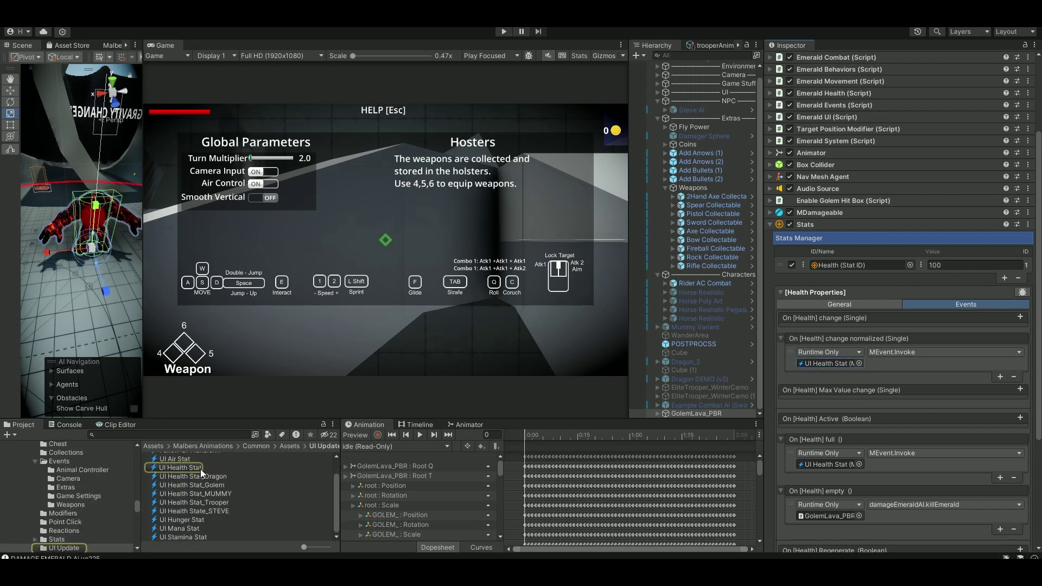
Assign UI Health Stat_Golem to the golem's On [Health] change normalized event and set its function to MEvent.Invoke.
{"action": "left_click", "coordinate": [170, 485]}
{"action": "left_click", "coordinate": [693, 413]}
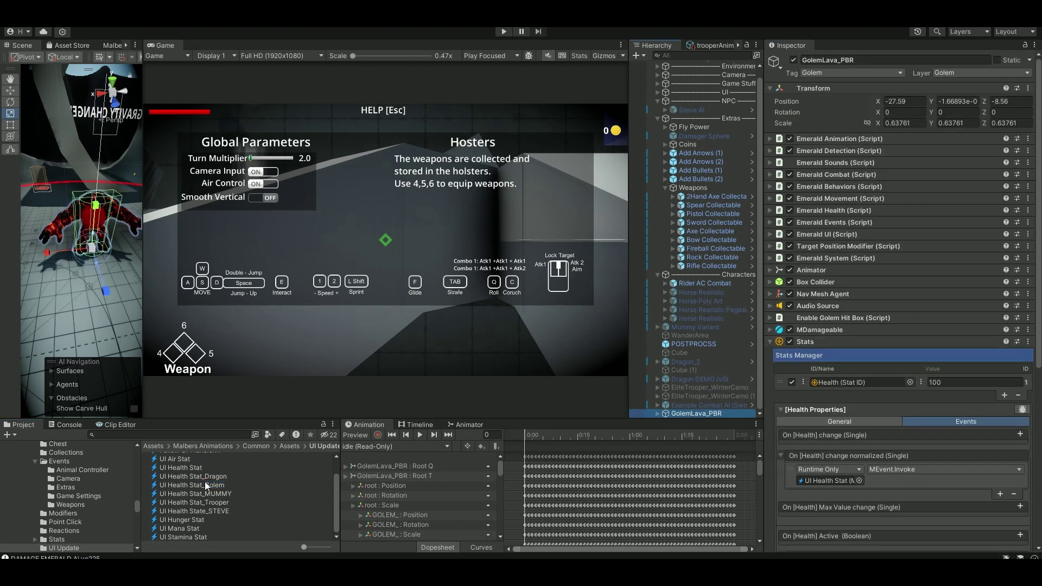
{"action": "mouse_move", "coordinate": [202, 488]}
{"action": "left_mouse_down"}
{"action": "mouse_move", "coordinate": [488, 505]}
{"action": "mouse_move", "coordinate": [870, 477]}
{"action": "mouse_move", "coordinate": [814, 484]}
{"action": "left_mouse_up"}
{"action": "left_click", "coordinate": [900, 469]}
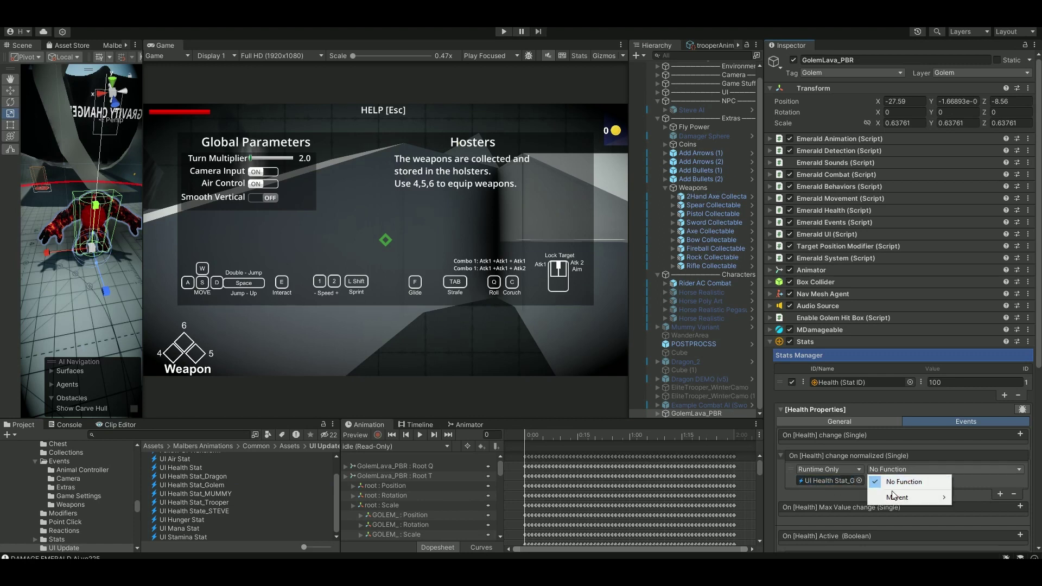
{"action": "mouse_move", "coordinate": [890, 498]}
{"action": "left_click", "coordinate": [781, 116]}
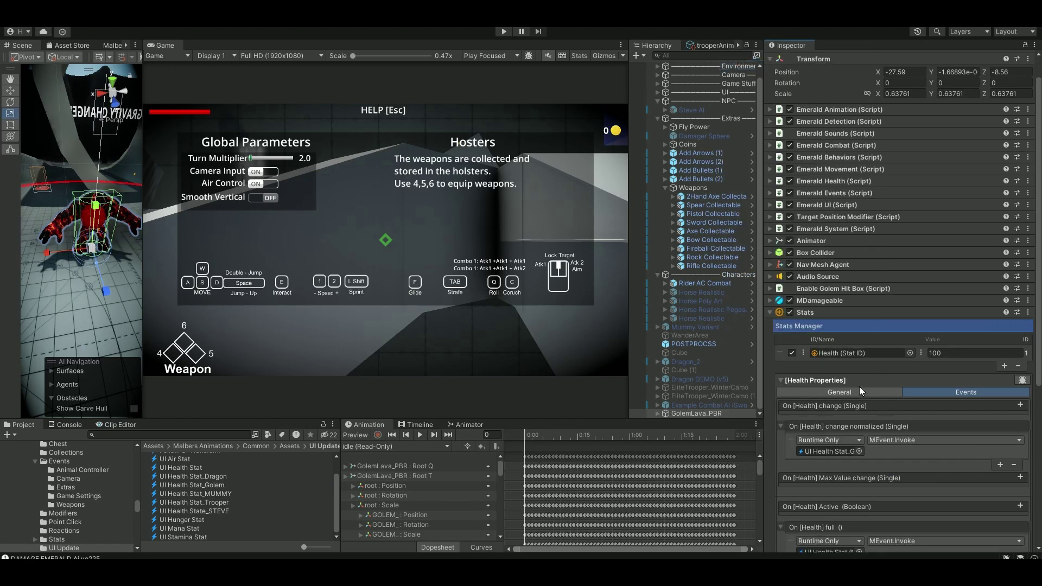
Assign UI Health Stat_Golem to the golem's On [Health] full event and set its function to MEvent Invoke ().
{"action": "scroll", "coordinate": [868, 379], "scroll_direction": "down", "scroll_amount": 8}
{"action": "left_click", "coordinate": [832, 374]}
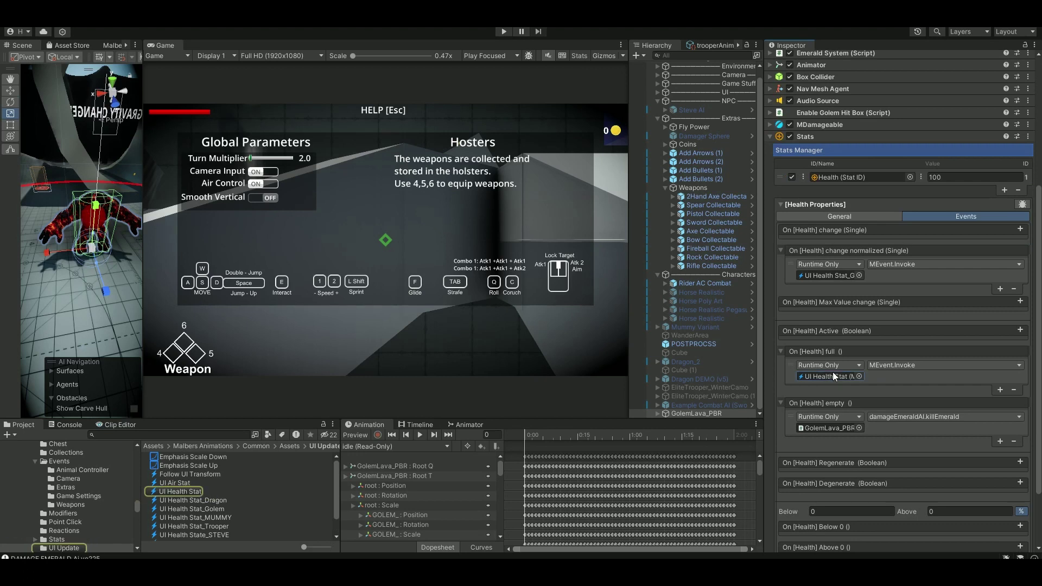
{"action": "left_click", "coordinate": [196, 491]}
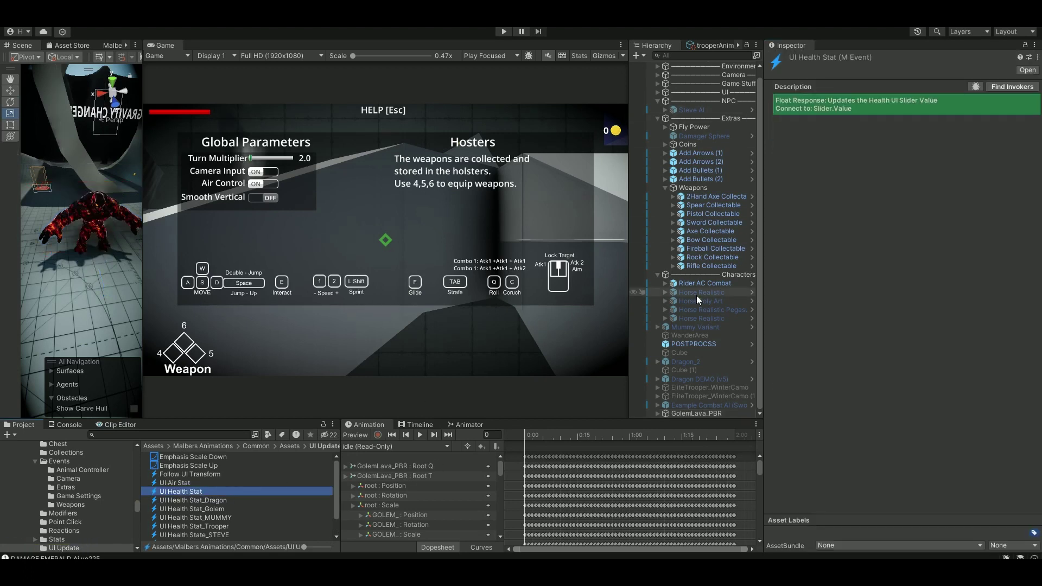
{"action": "left_click", "coordinate": [688, 412]}
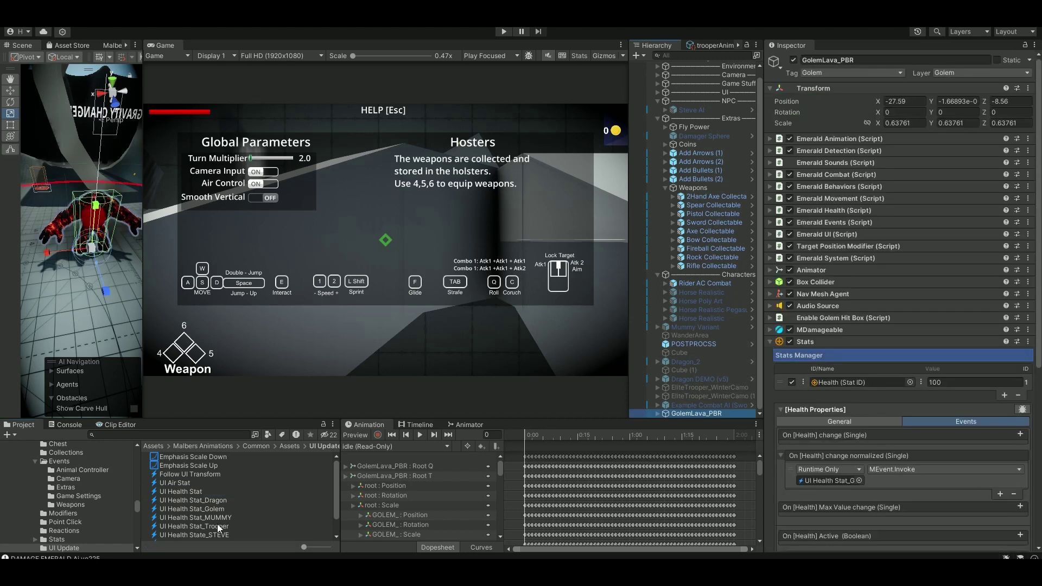
{"action": "left_click_drag", "start_coordinate": [190, 507], "coordinate": [740, 421]}
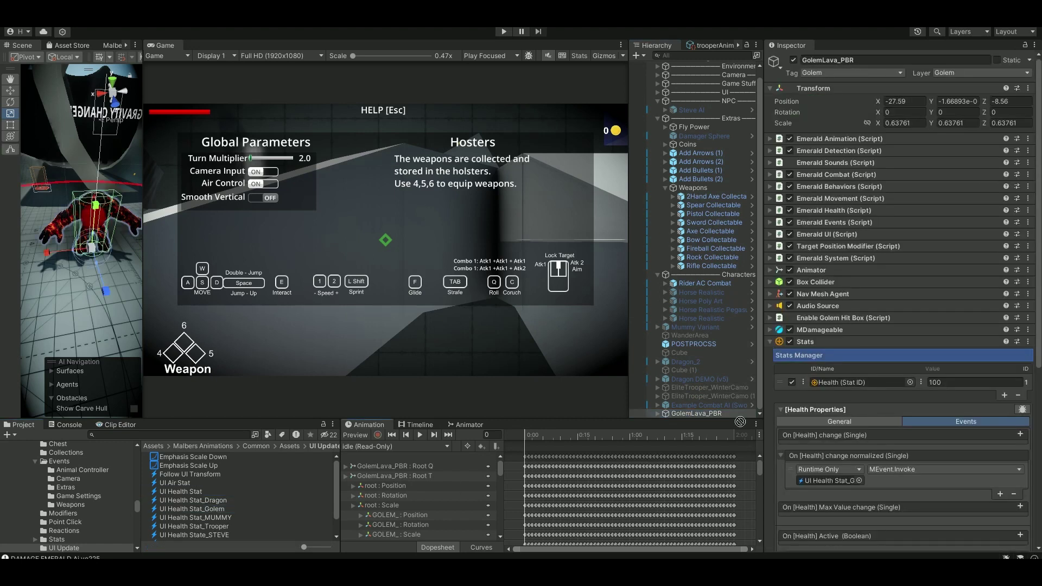
{"action": "left_click_drag", "start_coordinate": [835, 542], "coordinate": [842, 531]}
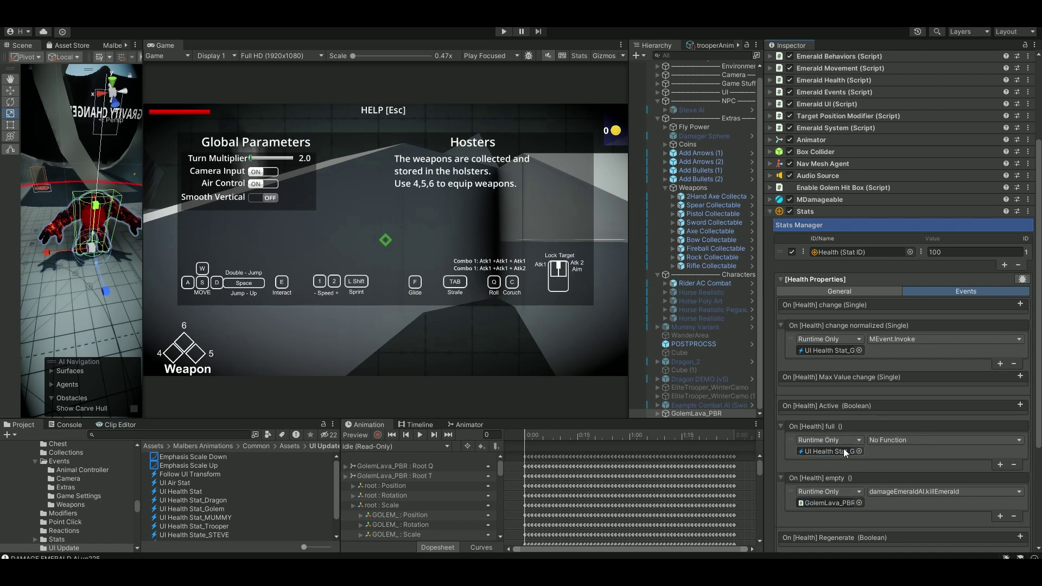
{"action": "mouse_move", "coordinate": [900, 467]}
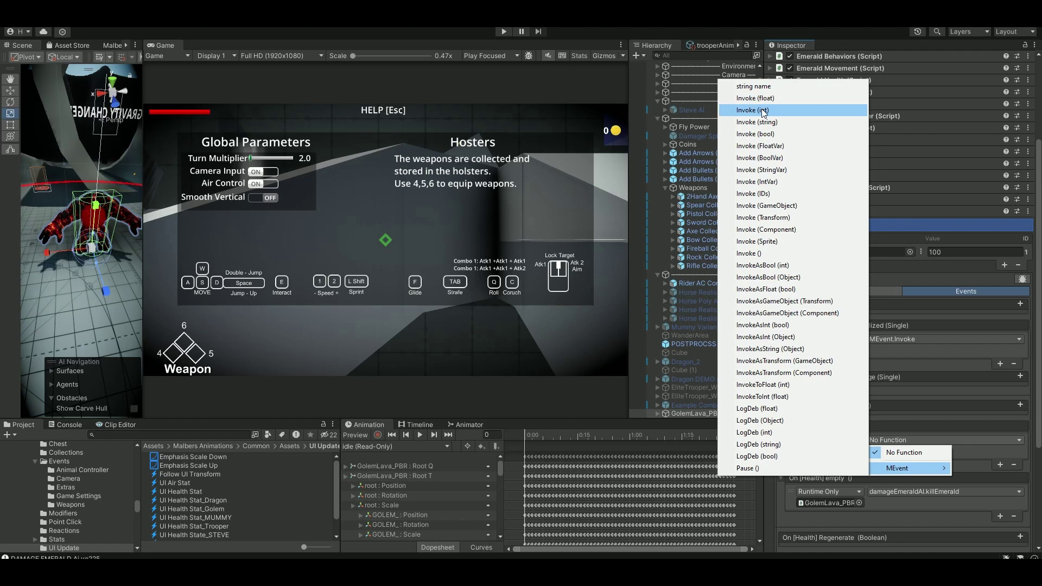
{"action": "left_click", "coordinate": [764, 254]}
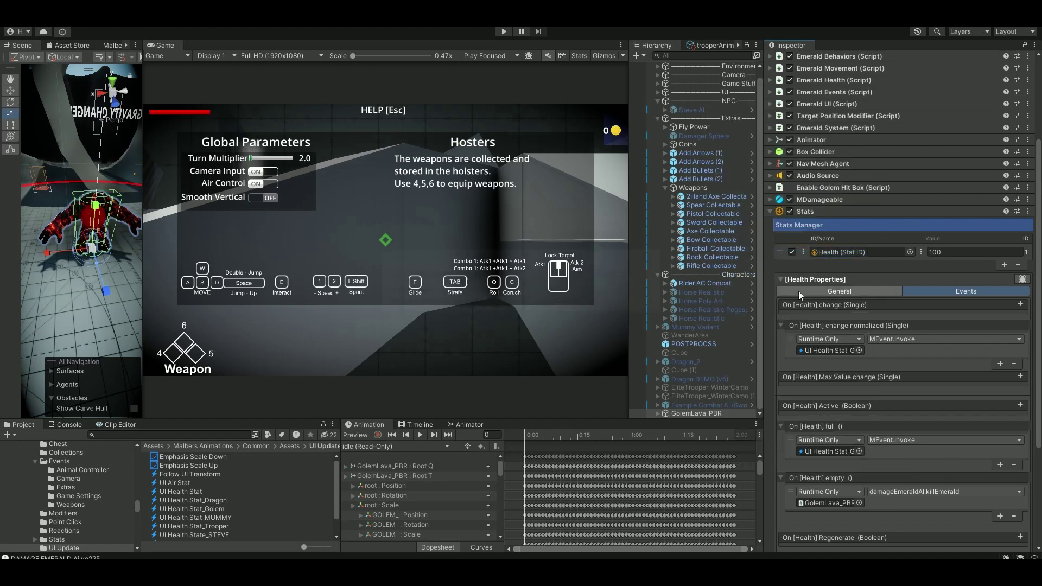
Play-test the scene again and shoot the golem with the rifle, watching its Health value in Stats.
{"action": "key", "text": "ctrl+p"}
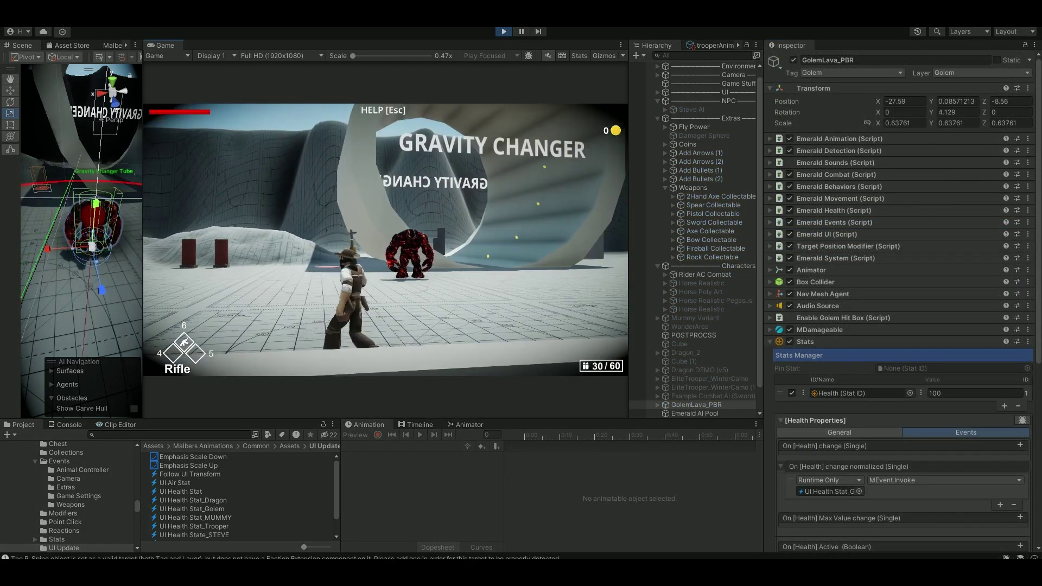
{"action": "left_click", "coordinate": [386, 239]}
{"action": "left_click", "coordinate": [386, 240]}
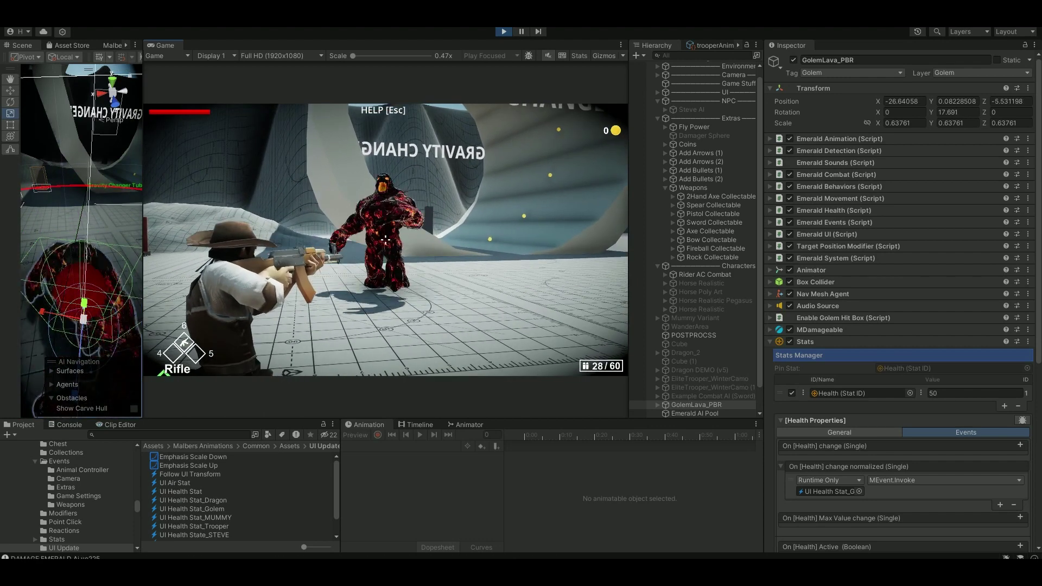
{"action": "key", "text": "w"}
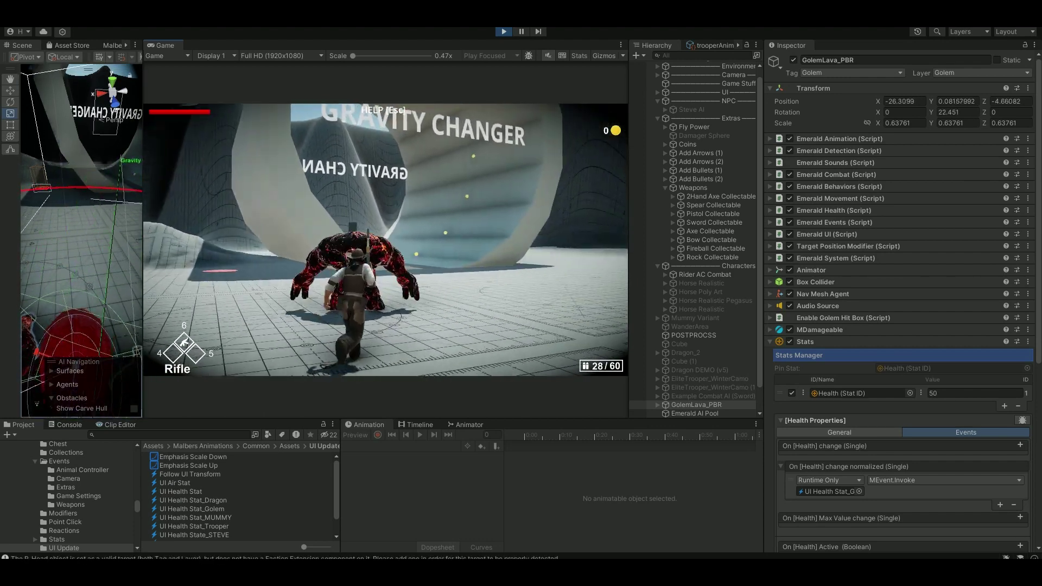